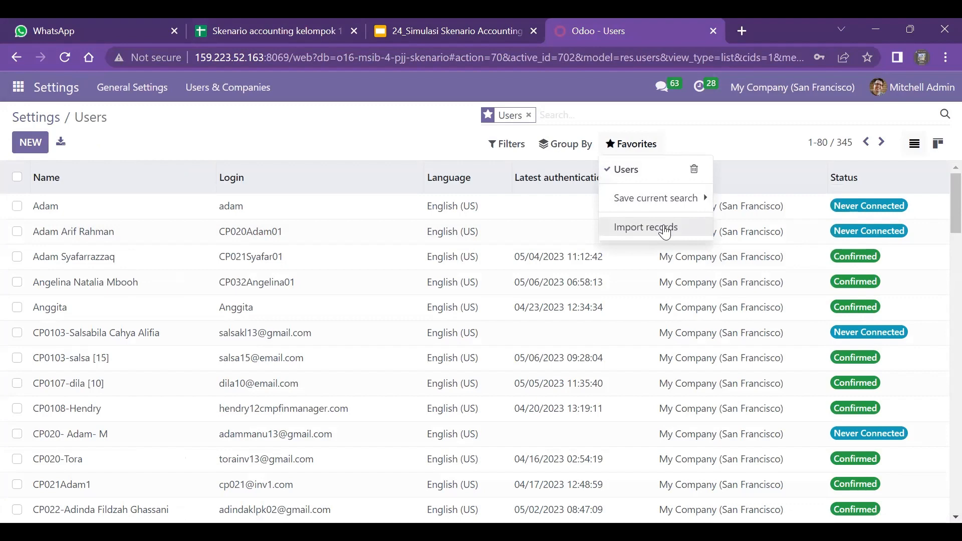
Load Skenario accounting kelompok 13 (1) as the user import file, test the import, and return to the user list without importing
{"action": "left_click", "coordinate": [664, 232]}
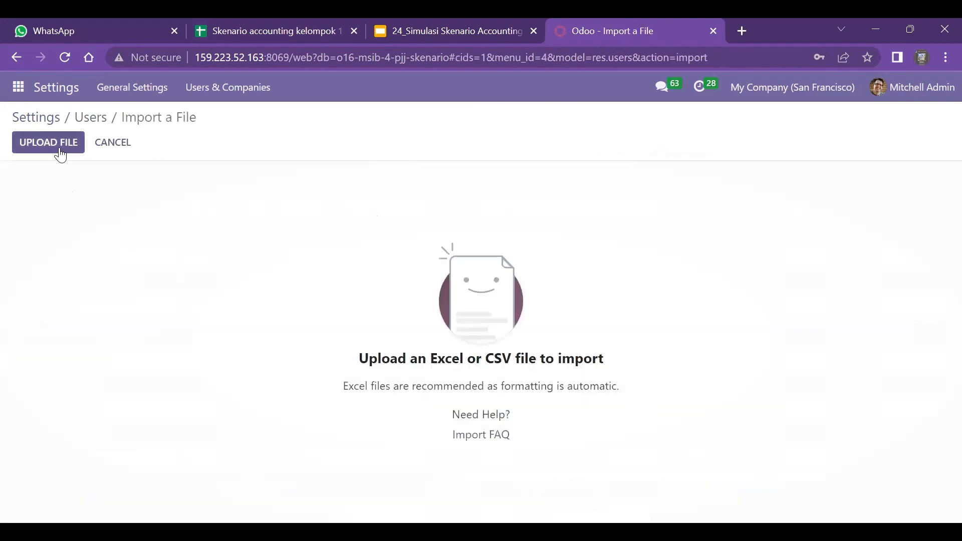
{"action": "left_click", "coordinate": [44, 142]}
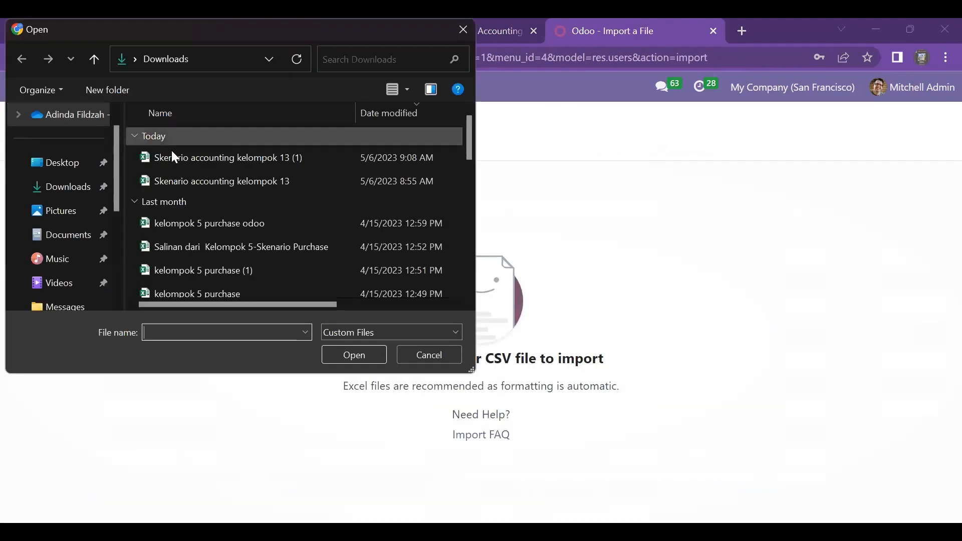
{"action": "left_click", "coordinate": [190, 157]}
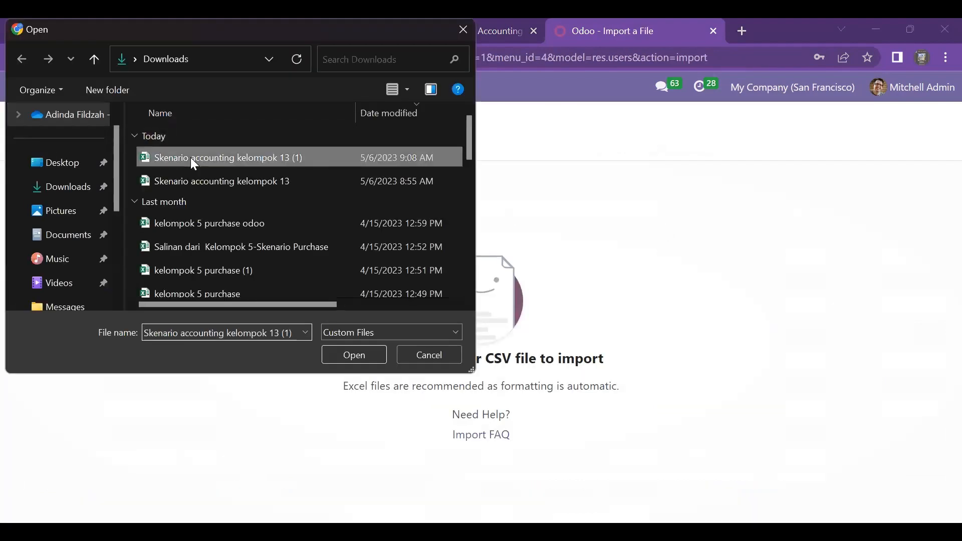
{"action": "left_click", "coordinate": [373, 356]}
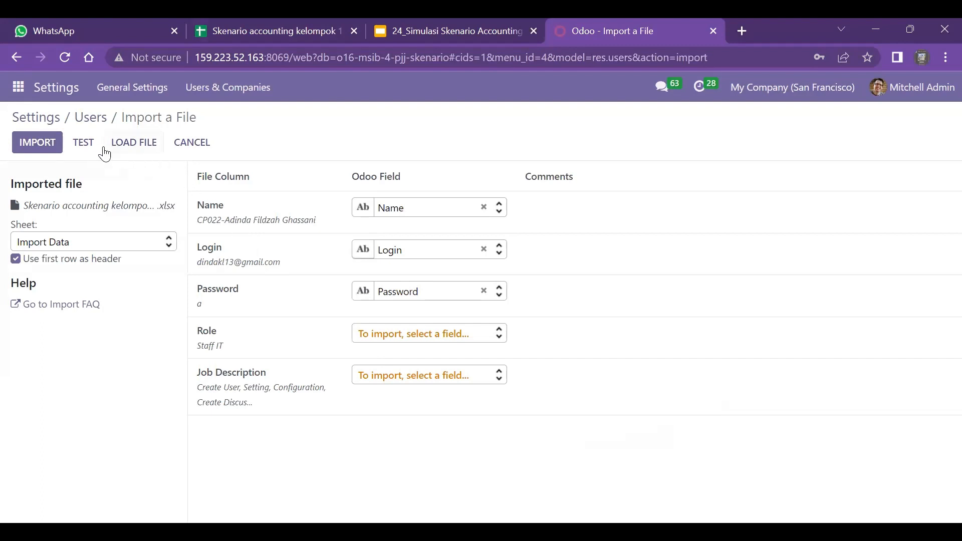
{"action": "left_click", "coordinate": [83, 146]}
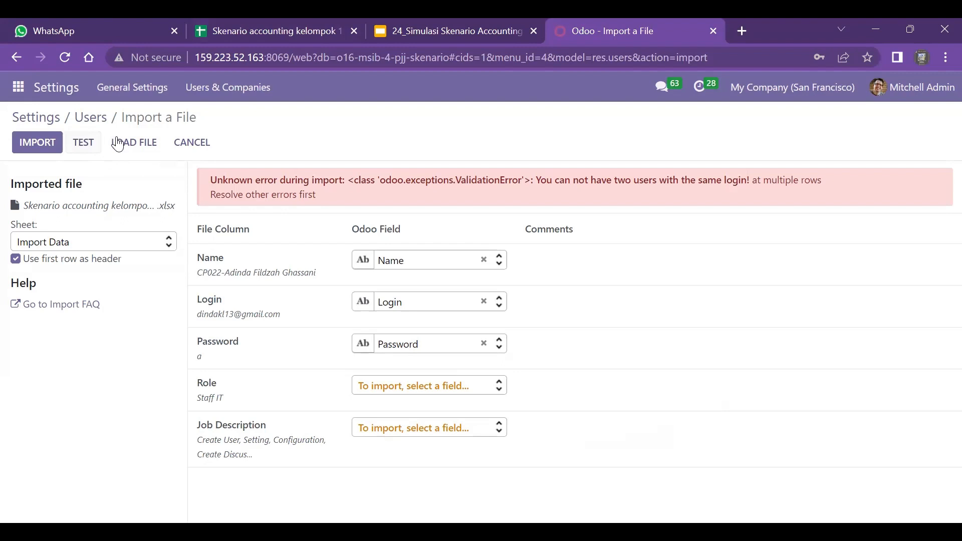
{"action": "left_click", "coordinate": [90, 143]}
{"action": "left_click", "coordinate": [18, 57]}
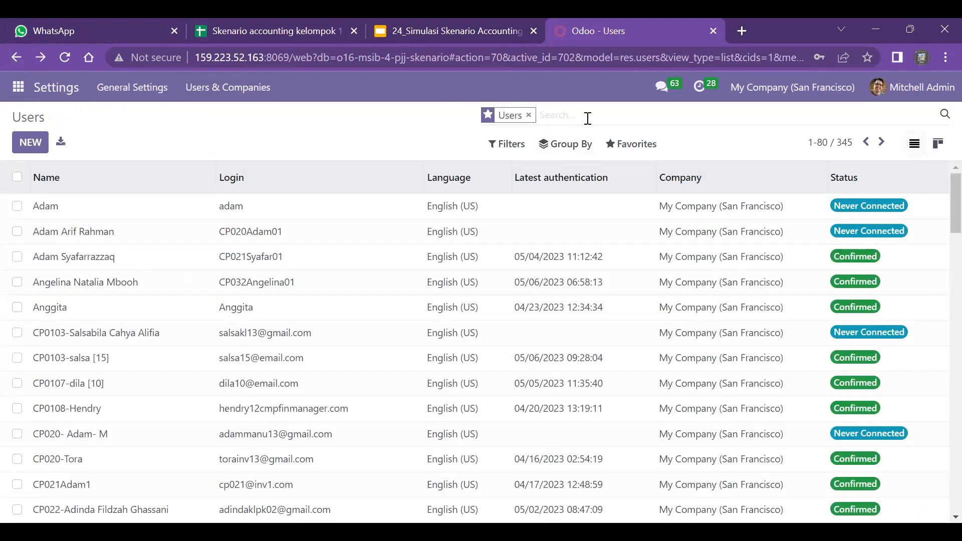
Search the users for kl13 and review the access rights of the first matching user
{"action": "type", "text": "kl13"}
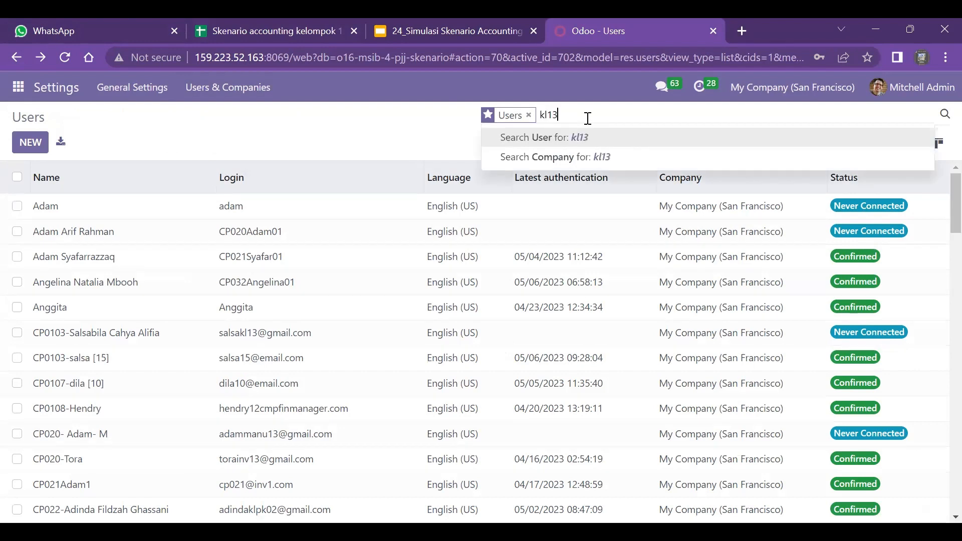
{"action": "key", "text": "Return"}
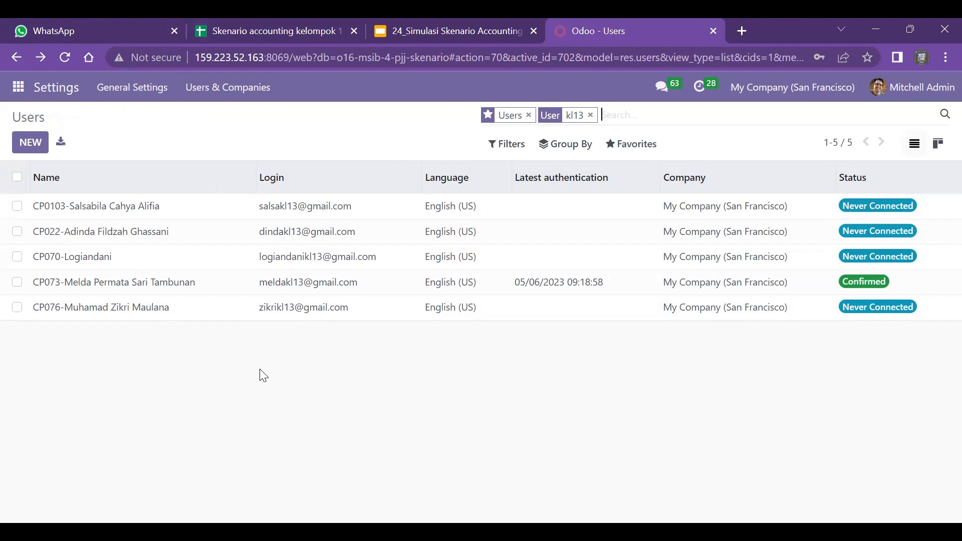
{"action": "left_click", "coordinate": [109, 213]}
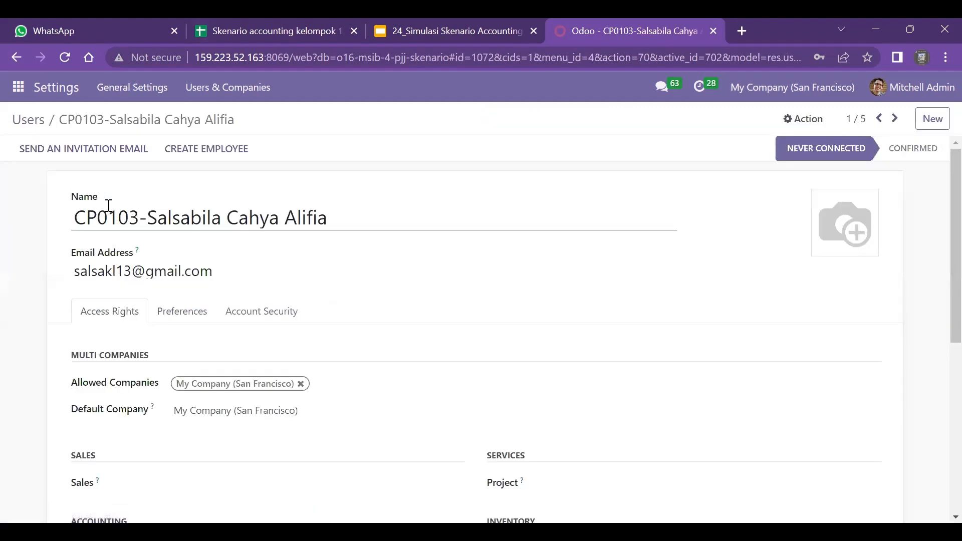
{"action": "scroll", "coordinate": [365, 304], "scroll_direction": "down", "scroll_amount": 3}
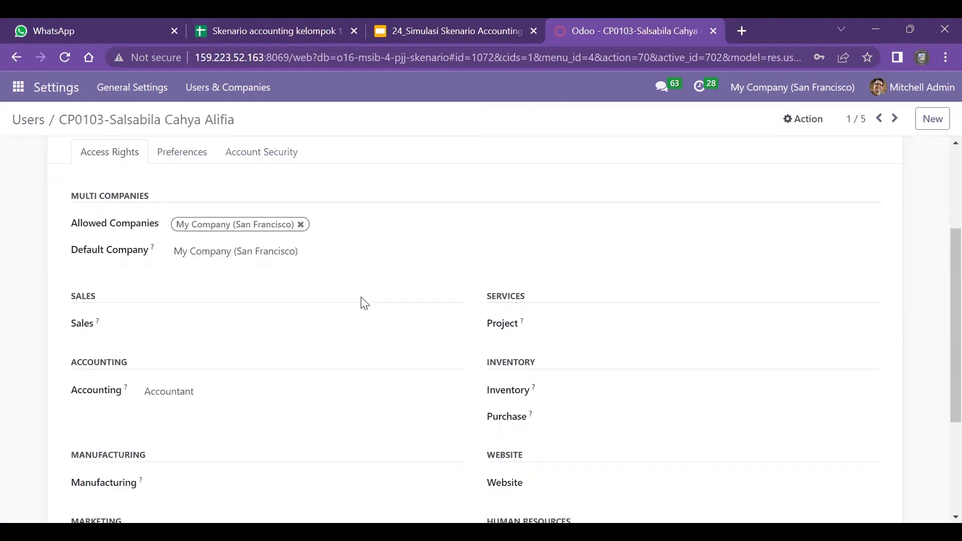
{"action": "scroll", "coordinate": [364, 303], "scroll_direction": "up", "scroll_amount": 2}
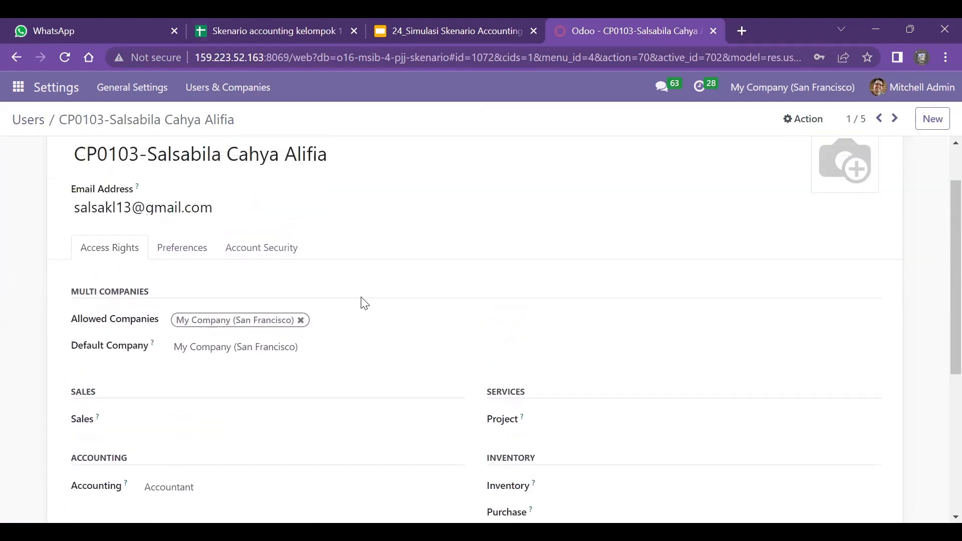
{"action": "scroll", "coordinate": [365, 303], "scroll_direction": "up", "scroll_amount": 1}
{"action": "scroll", "coordinate": [364, 303], "scroll_direction": "down", "scroll_amount": 3}
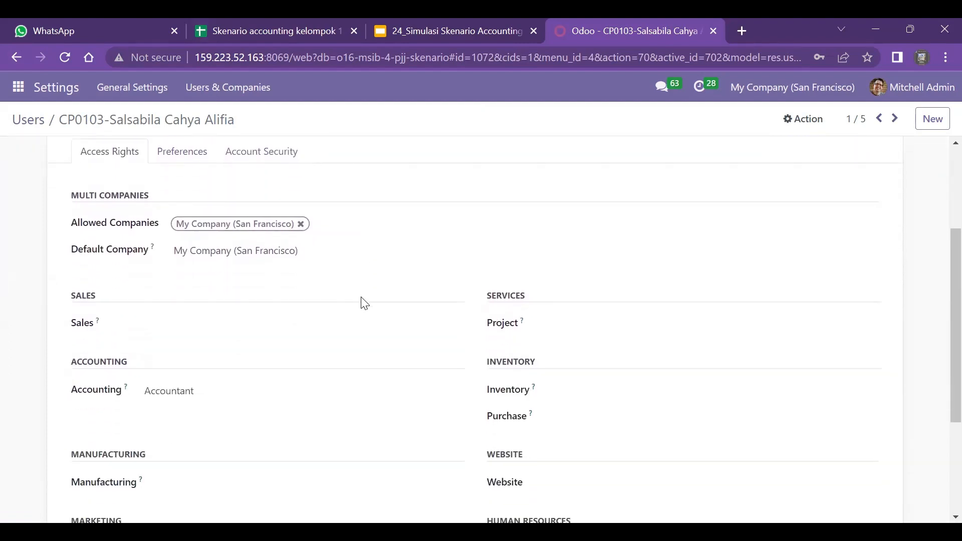
{"action": "scroll", "coordinate": [364, 303], "scroll_direction": "down", "scroll_amount": 1}
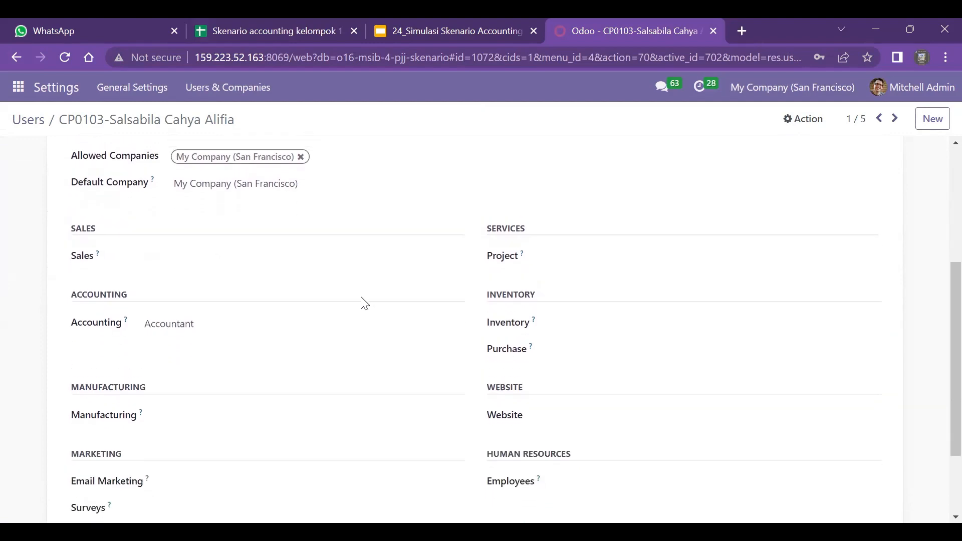
{"action": "scroll", "coordinate": [364, 303], "scroll_direction": "up", "scroll_amount": 4}
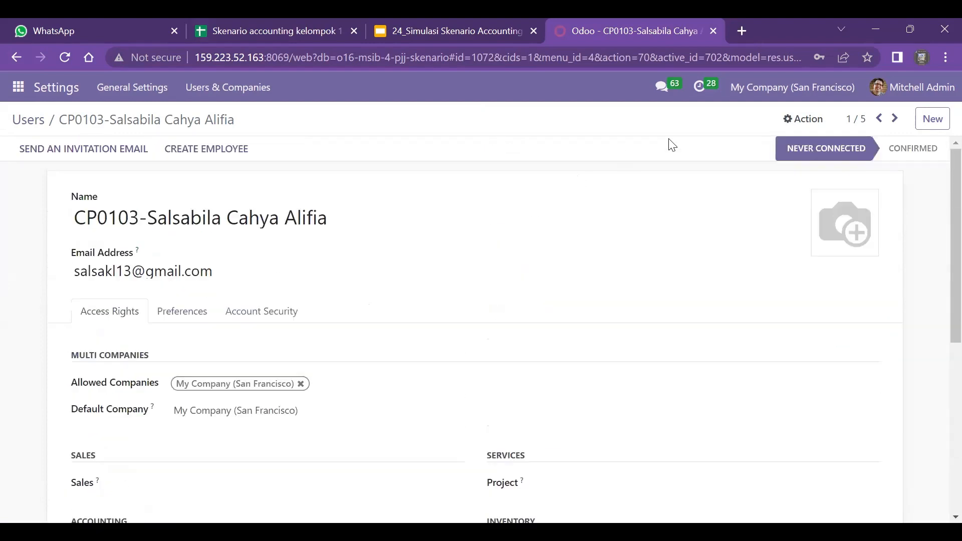
Step through the second and third matching user records and examine the third user's access rights
{"action": "left_click", "coordinate": [893, 126]}
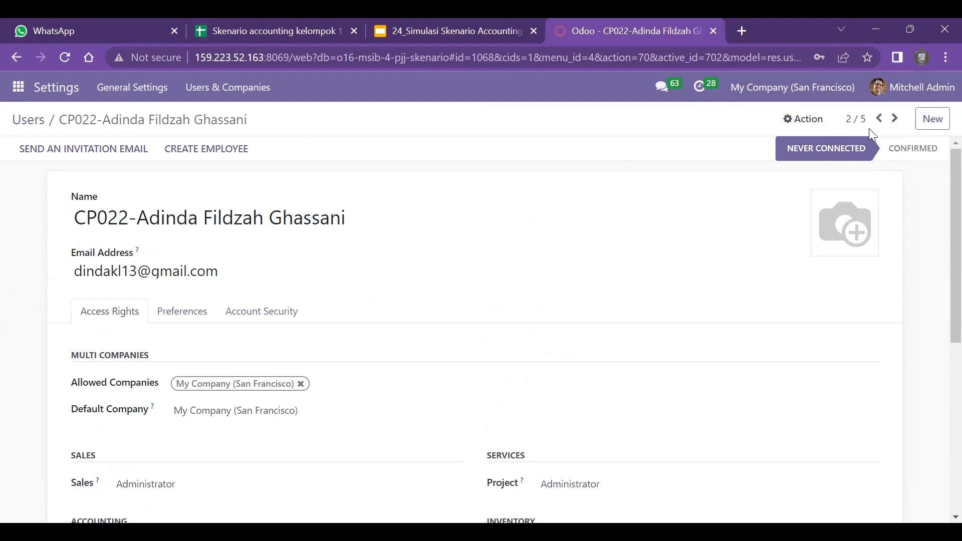
{"action": "left_click", "coordinate": [896, 120]}
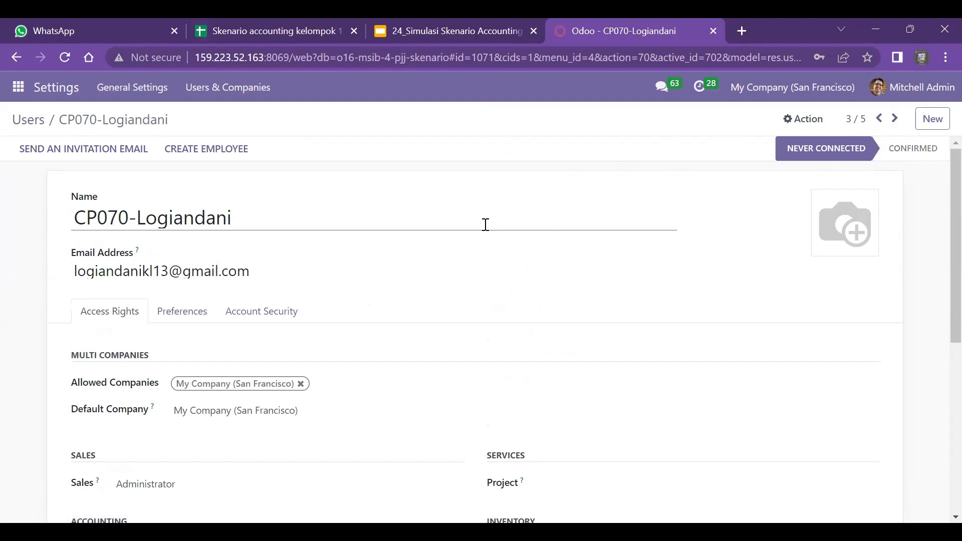
{"action": "scroll", "coordinate": [486, 225], "scroll_direction": "down", "scroll_amount": 2}
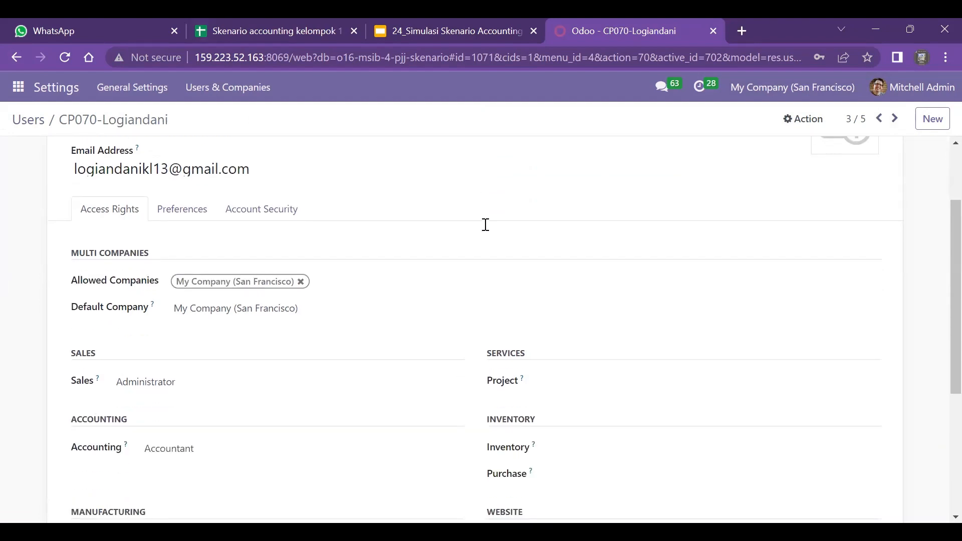
{"action": "scroll", "coordinate": [486, 225], "scroll_direction": "down", "scroll_amount": 1}
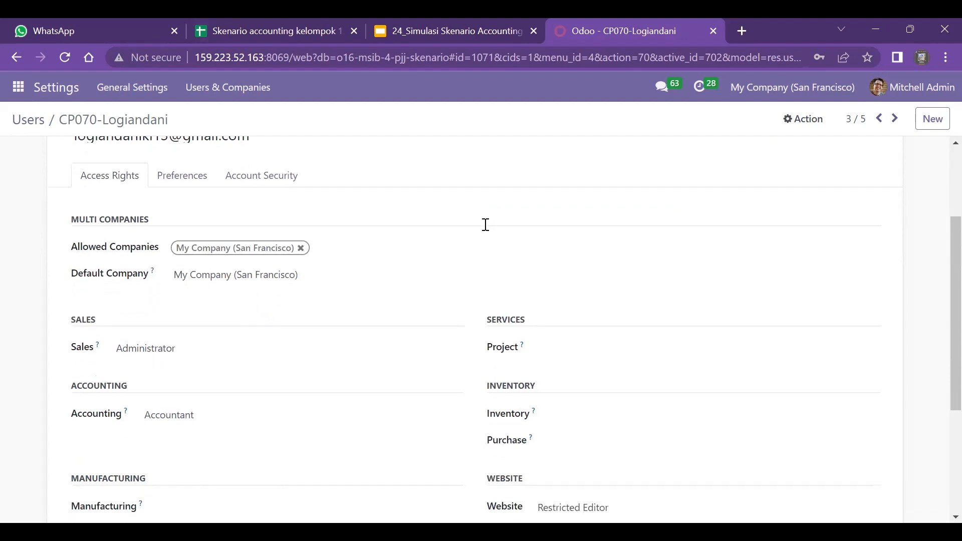
{"action": "scroll", "coordinate": [486, 224], "scroll_direction": "down", "scroll_amount": 2}
{"action": "scroll", "coordinate": [486, 224], "scroll_direction": "up", "scroll_amount": 5}
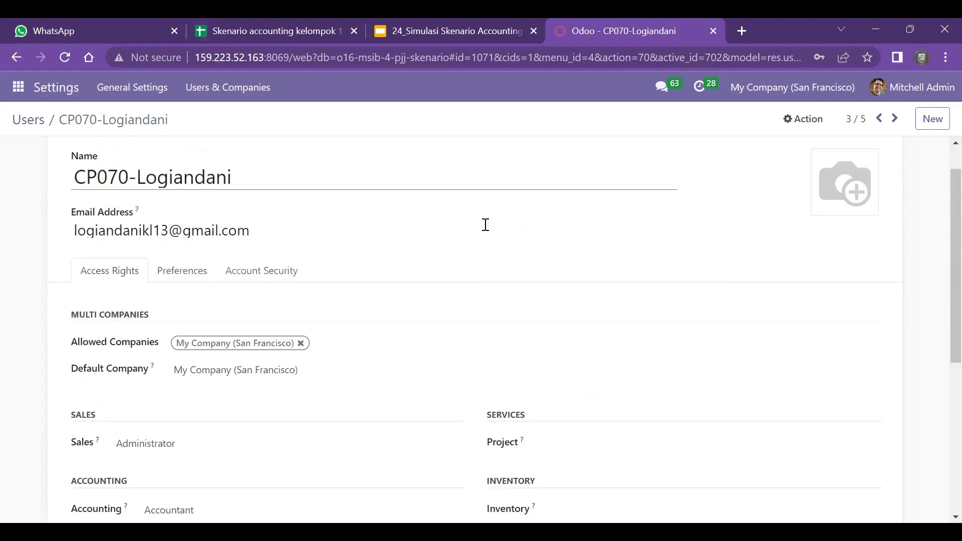
Review the access rights of the fourth and fifth matching user records
{"action": "left_click", "coordinate": [895, 119]}
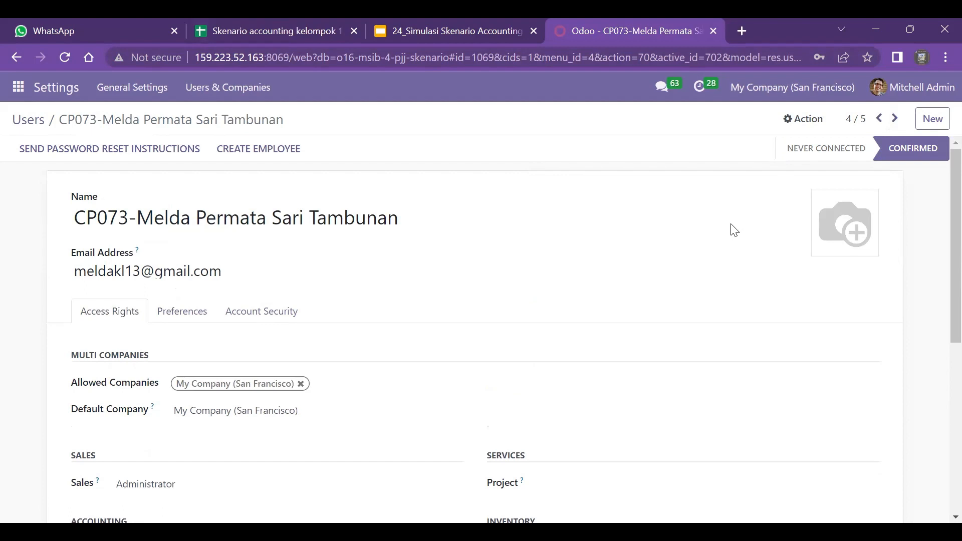
{"action": "scroll", "coordinate": [734, 230], "scroll_direction": "down", "scroll_amount": 3}
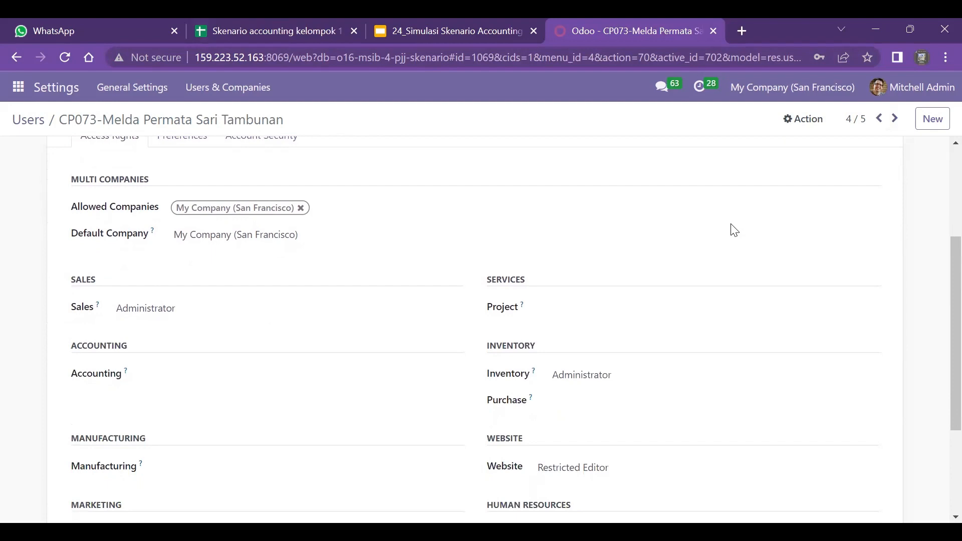
{"action": "scroll", "coordinate": [734, 230], "scroll_direction": "down", "scroll_amount": 2}
{"action": "scroll", "coordinate": [734, 230], "scroll_direction": "up", "scroll_amount": 5}
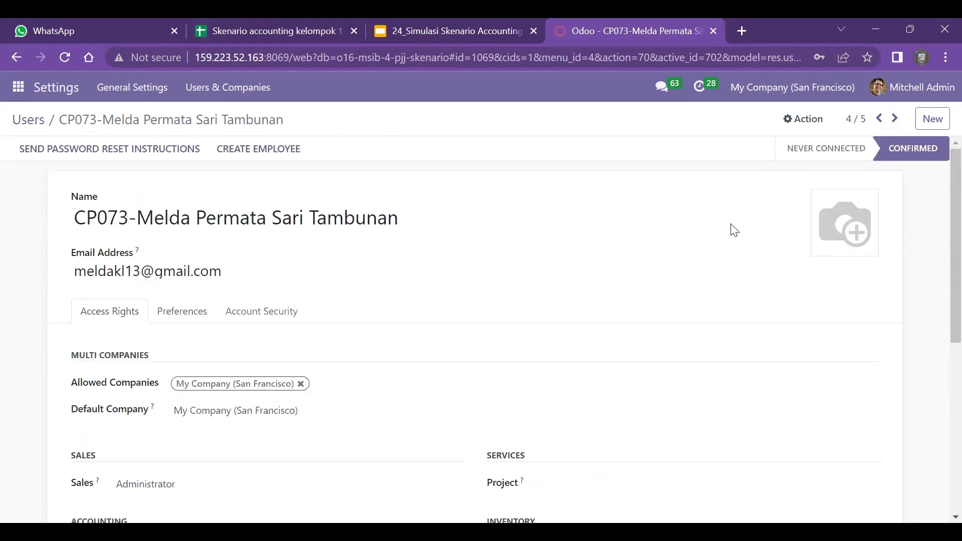
{"action": "left_click", "coordinate": [895, 120]}
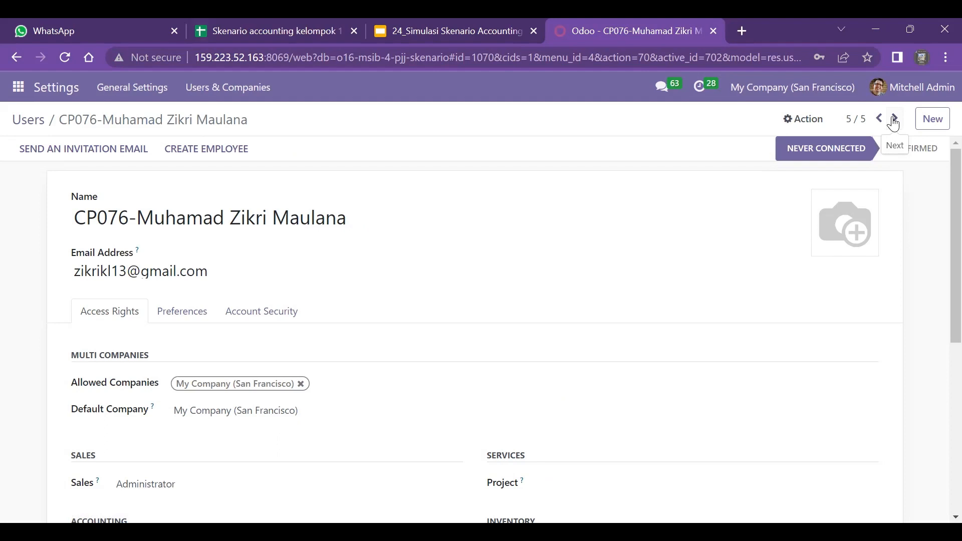
{"action": "scroll", "coordinate": [895, 123], "scroll_direction": "down", "scroll_amount": 3}
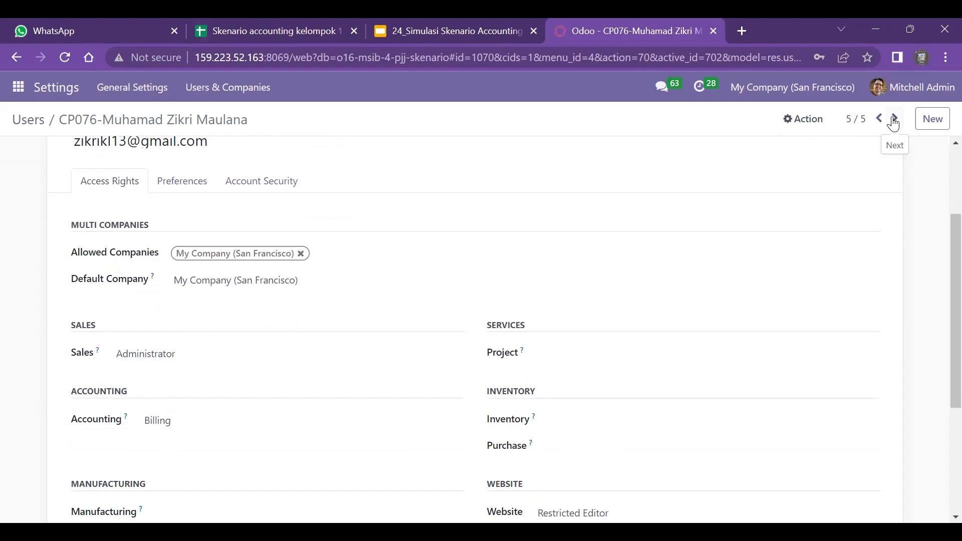
{"action": "scroll", "coordinate": [895, 123], "scroll_direction": "down", "scroll_amount": 4}
{"action": "scroll", "coordinate": [894, 123], "scroll_direction": "up", "scroll_amount": 7}
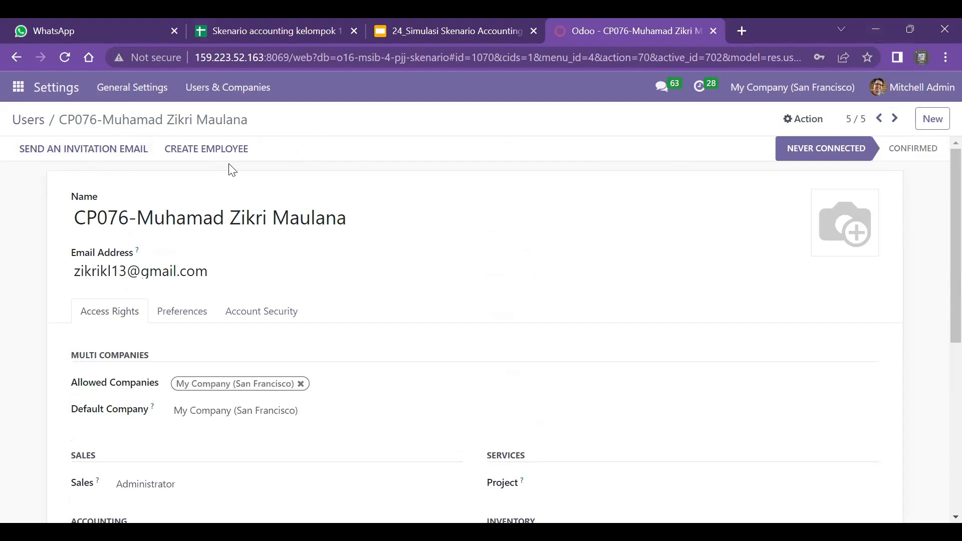
Go to the Inventory app's product list
{"action": "left_click", "coordinate": [19, 93]}
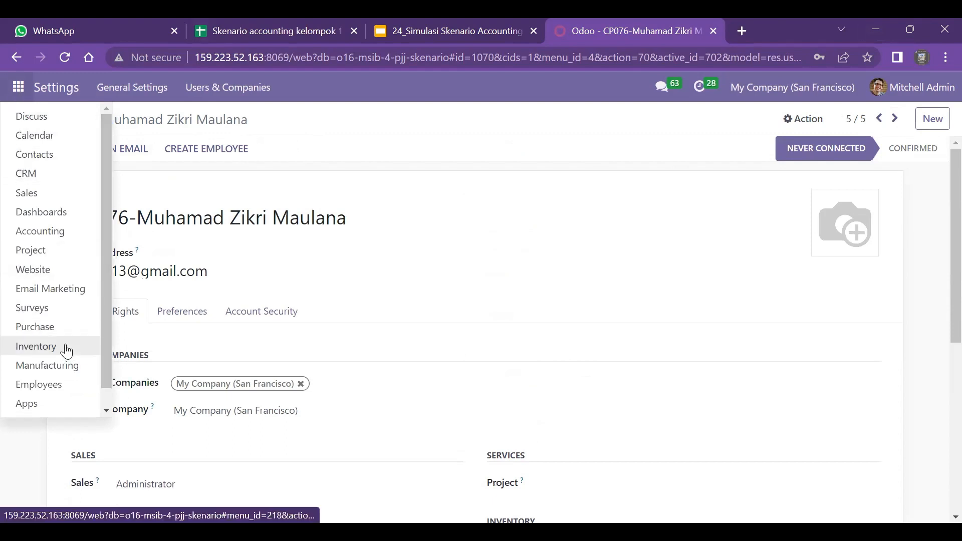
{"action": "left_click", "coordinate": [36, 346]}
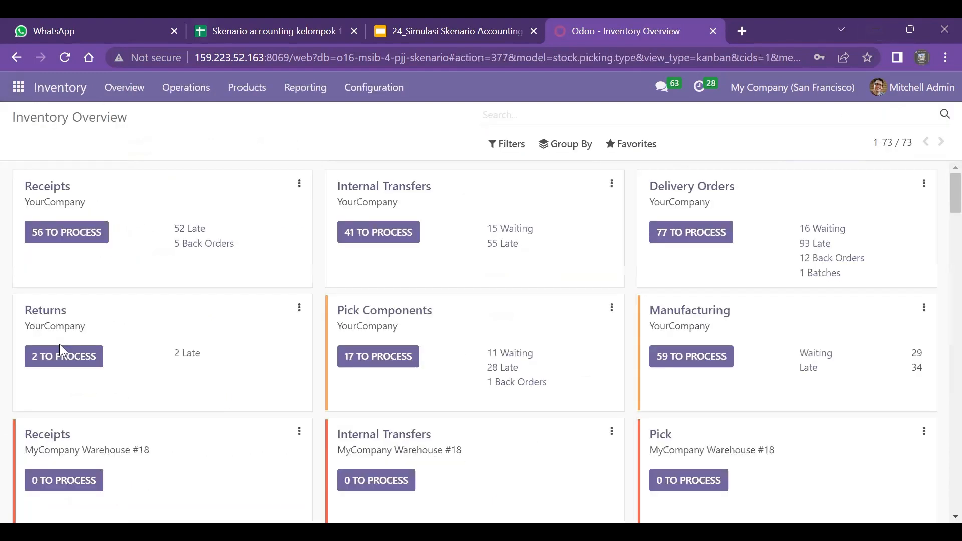
{"action": "left_click", "coordinate": [250, 88]}
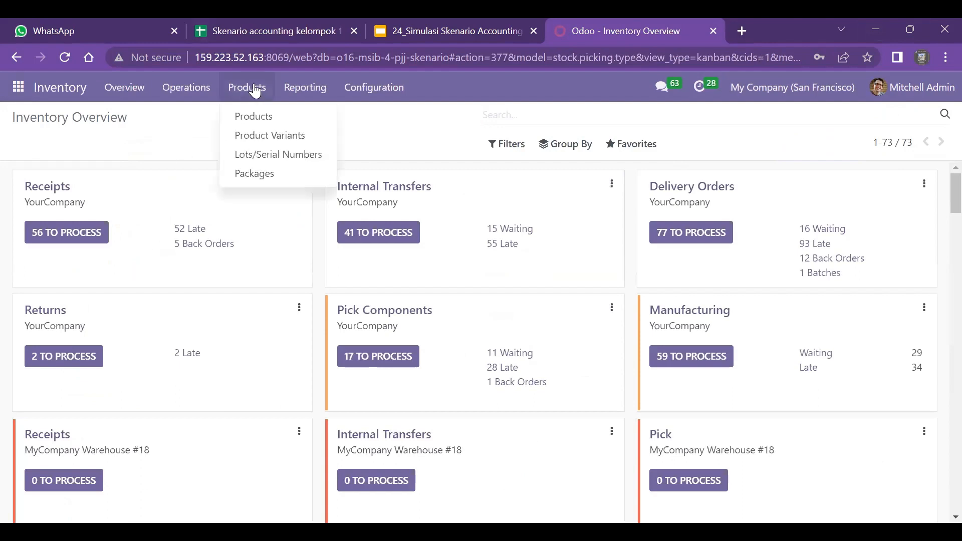
{"action": "left_click", "coordinate": [281, 118]}
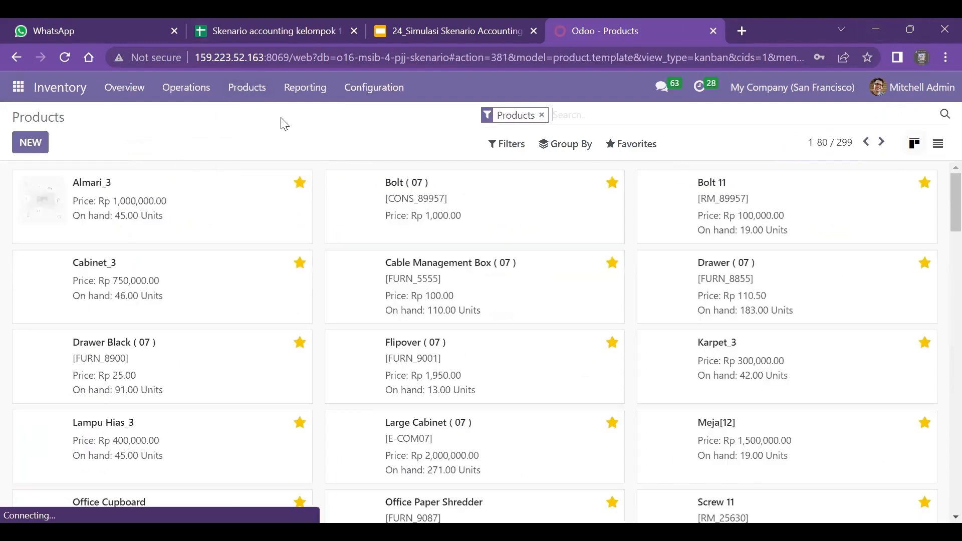
Look up the scenario products on the Produk sheet of the Skenario accounting kelompok 13 spreadsheet in Google Sheets, and return to Odoo
{"action": "left_click", "coordinate": [264, 20]}
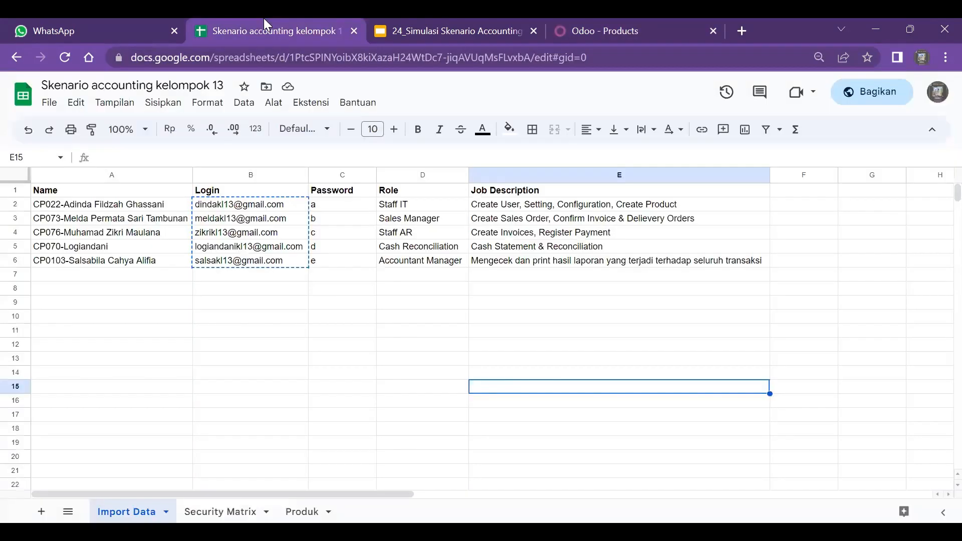
{"action": "left_click", "coordinate": [306, 513]}
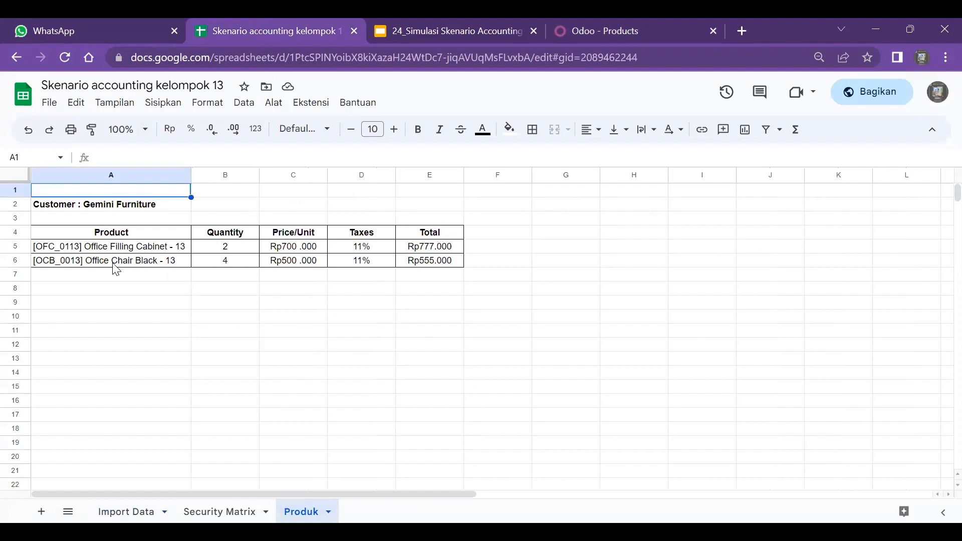
{"action": "left_click", "coordinate": [639, 25]}
Search the products for 13 and compare them with the products on the spreadsheet's Produk sheet
{"action": "type", "text": "1"}
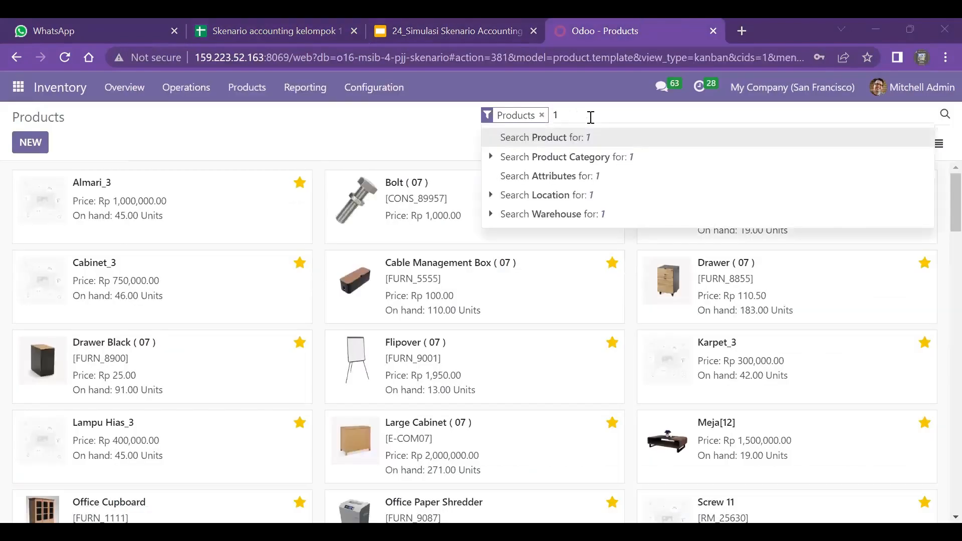
{"action": "type", "text": "3"}
{"action": "key", "text": "Return"}
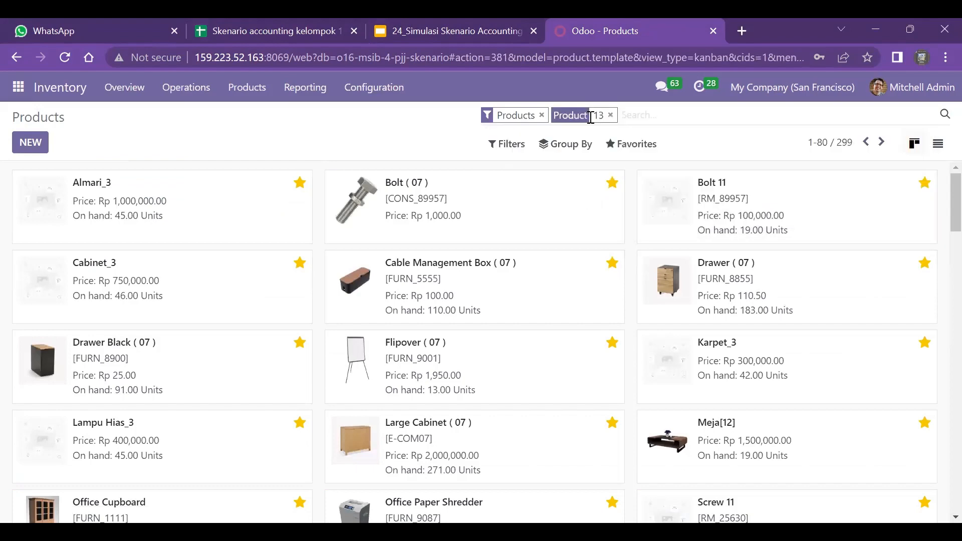
{"action": "left_click", "coordinate": [266, 31]}
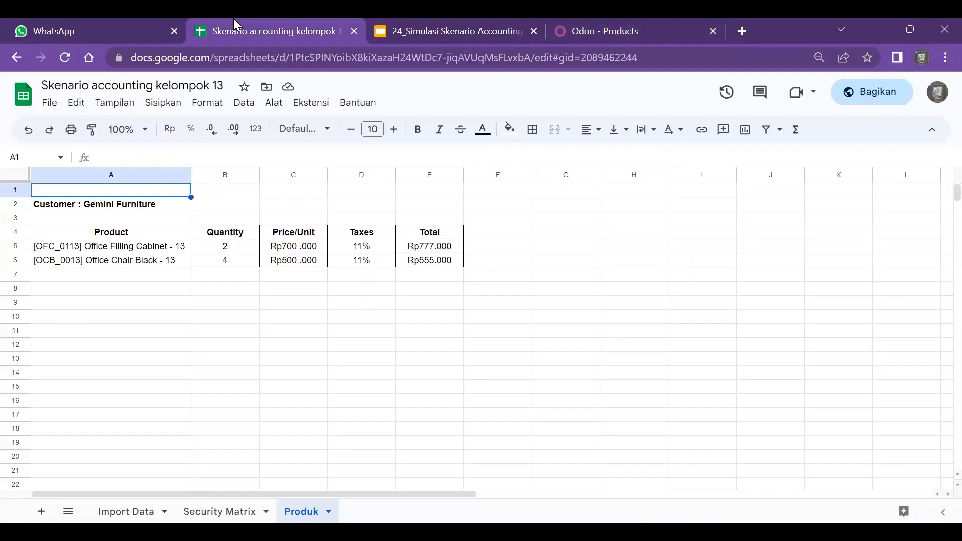
{"action": "left_click", "coordinate": [623, 21]}
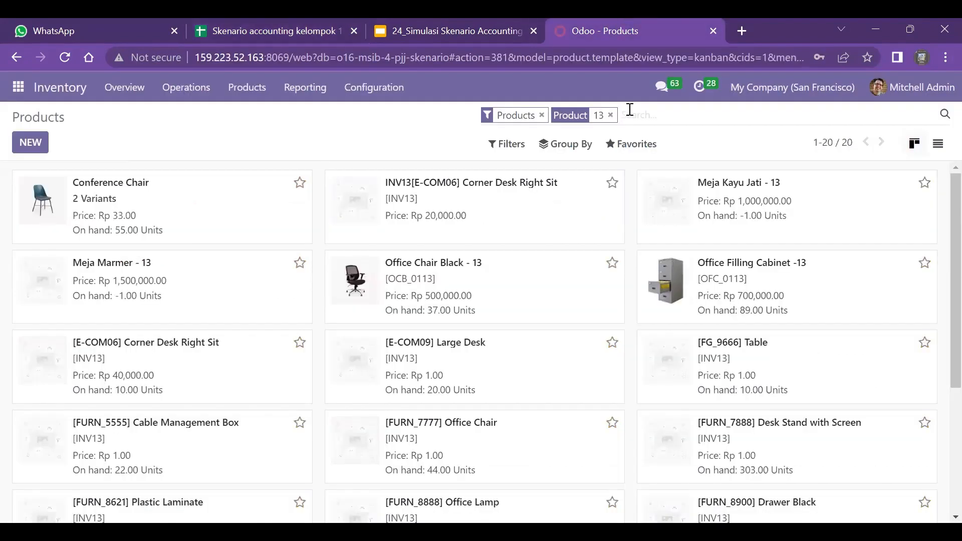
Replace the product search for 13 with a search for 0113
{"action": "left_click", "coordinate": [611, 116]}
{"action": "type", "text": "0113"}
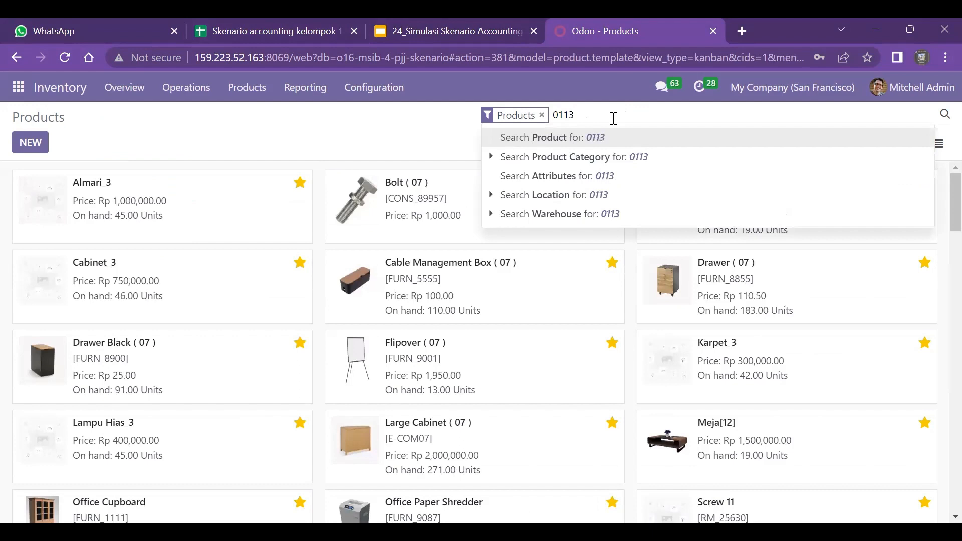
{"action": "key", "text": "Return"}
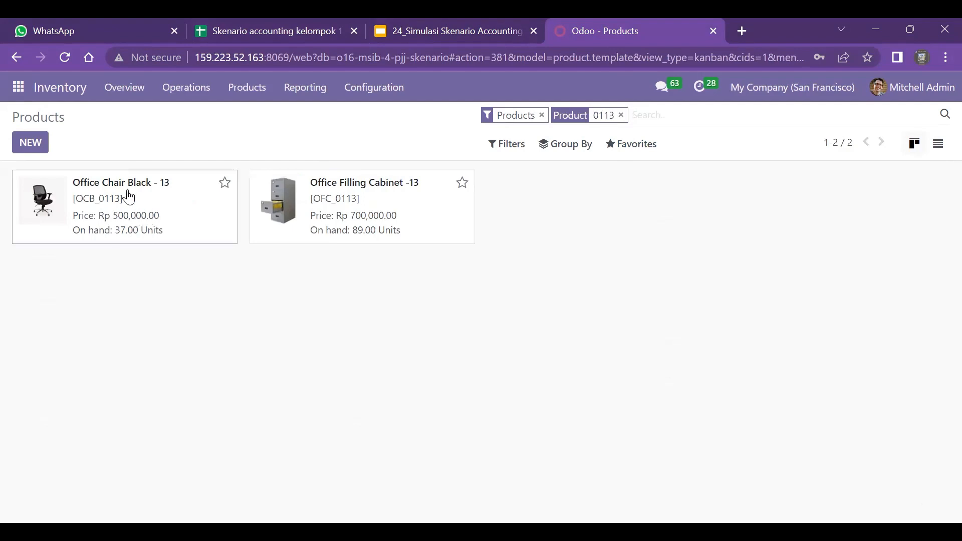
Review the general information of the Office Chair Black - 13 and Office Filling Cabinet -13 products
{"action": "left_click", "coordinate": [141, 196]}
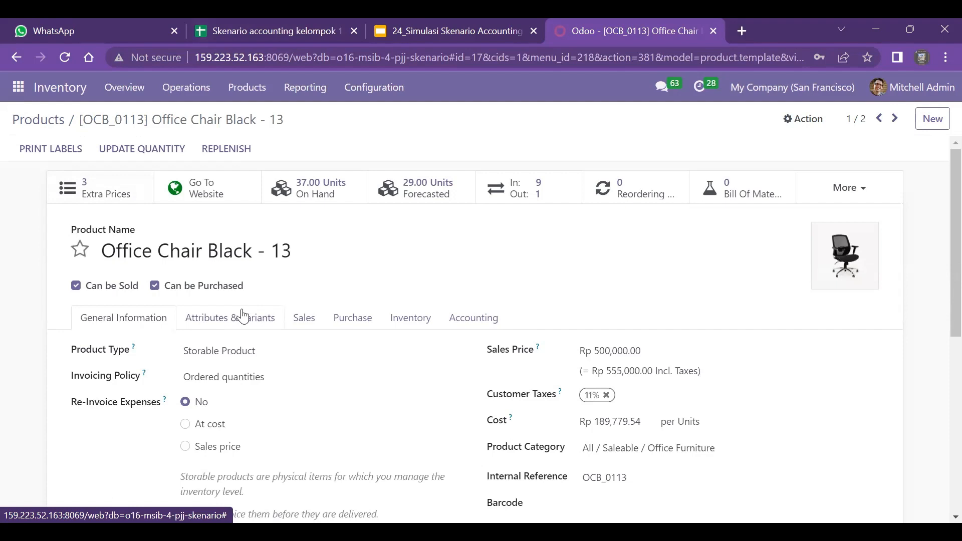
{"action": "scroll", "coordinate": [243, 317], "scroll_direction": "down", "scroll_amount": 1}
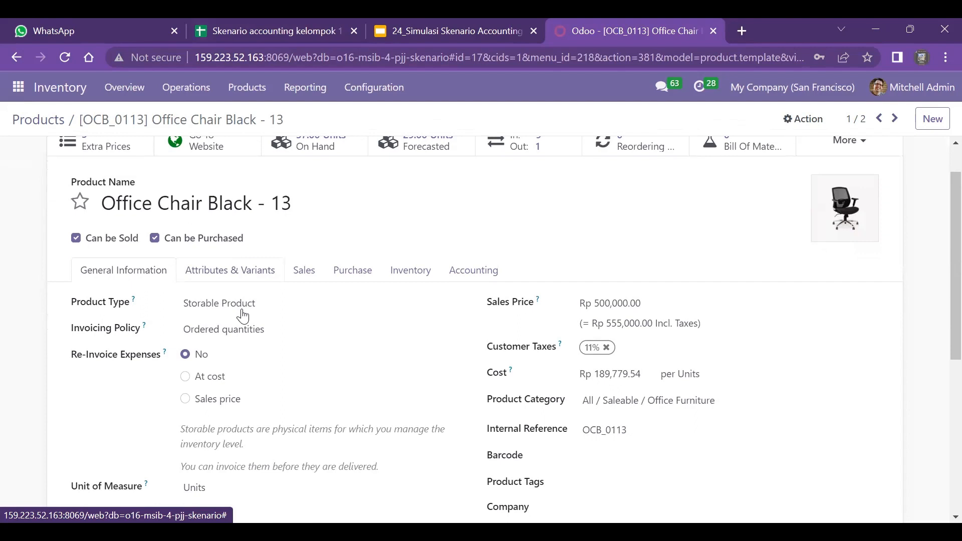
{"action": "scroll", "coordinate": [242, 316], "scroll_direction": "down", "scroll_amount": 1}
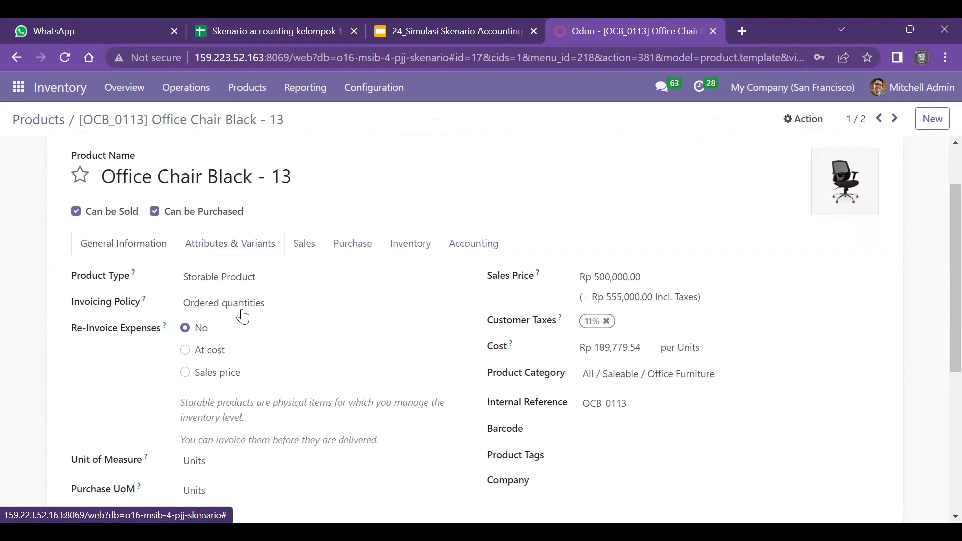
{"action": "scroll", "coordinate": [243, 316], "scroll_direction": "up", "scroll_amount": 1}
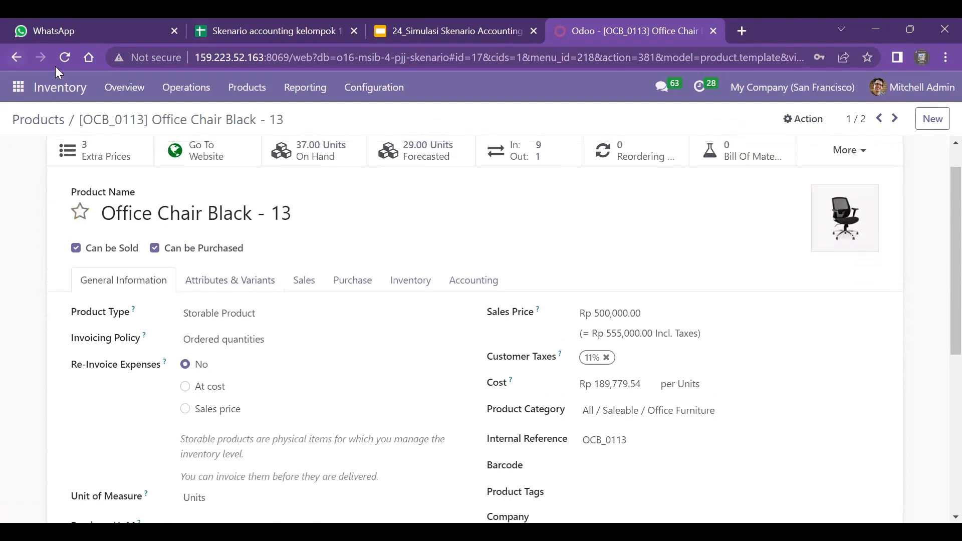
{"action": "left_click", "coordinate": [48, 119]}
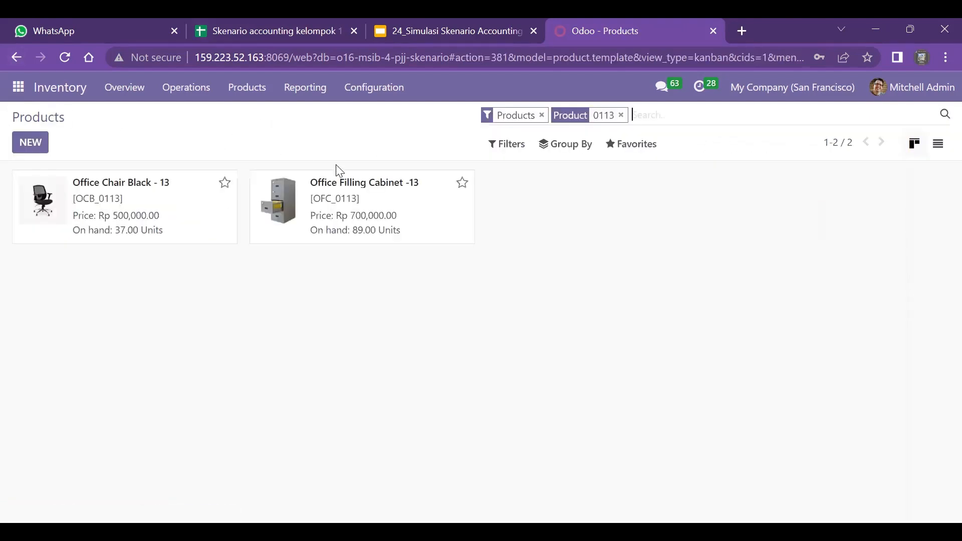
{"action": "left_click", "coordinate": [381, 205]}
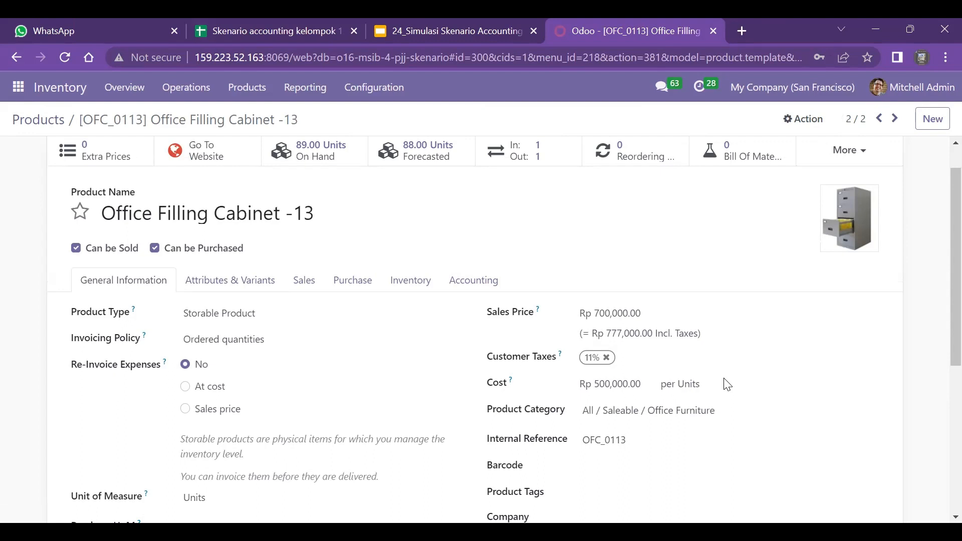
{"action": "scroll", "coordinate": [727, 385], "scroll_direction": "down", "scroll_amount": 1}
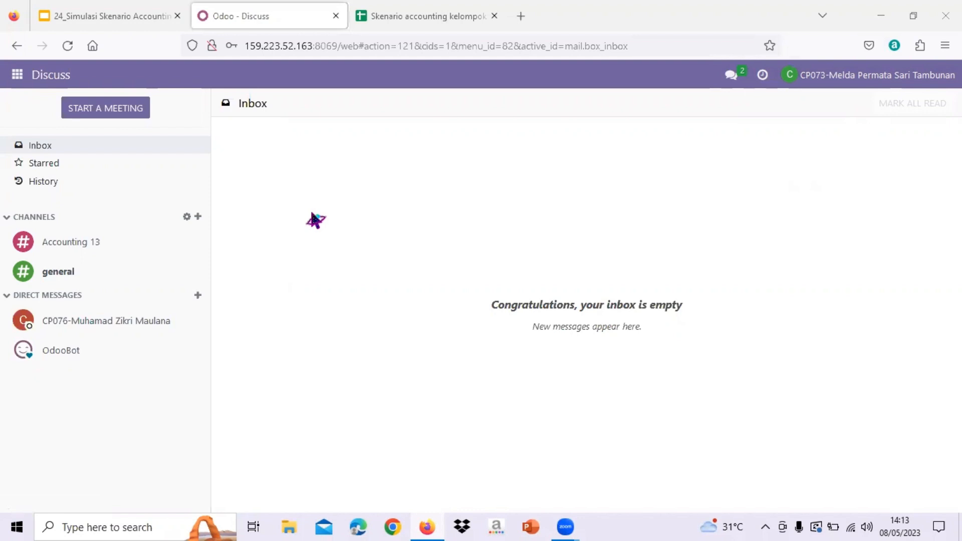
Start a new quotation in the Sales app
{"action": "left_click", "coordinate": [17, 74]}
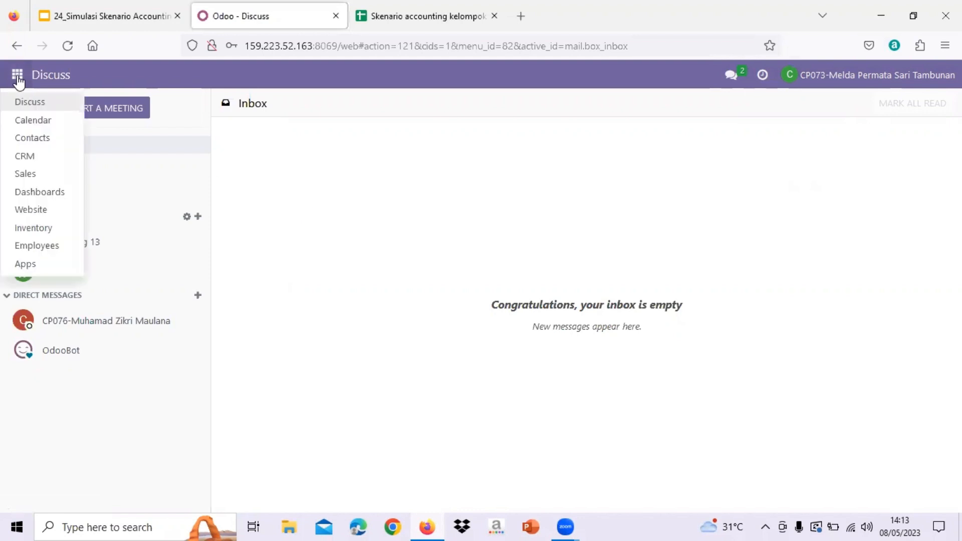
{"action": "left_click", "coordinate": [25, 173]}
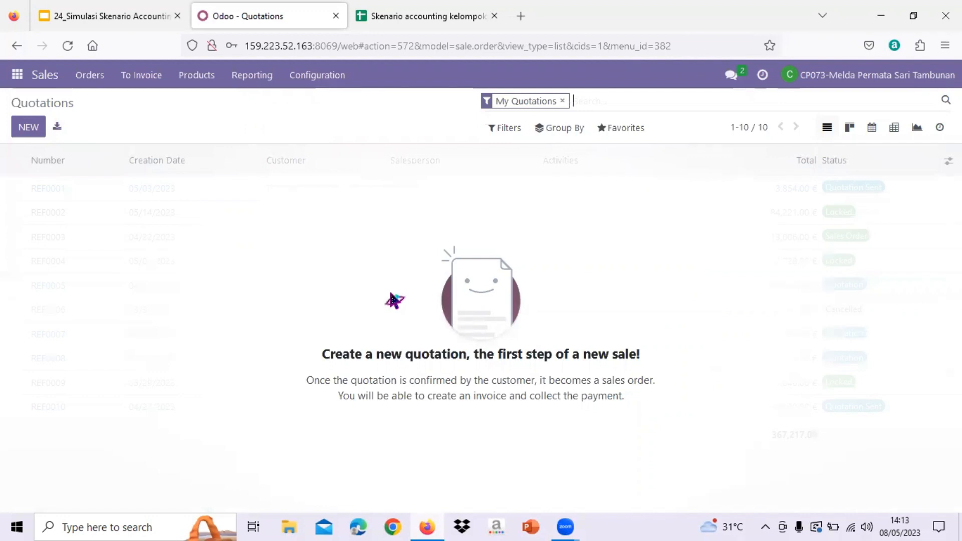
{"action": "left_click", "coordinate": [29, 128]}
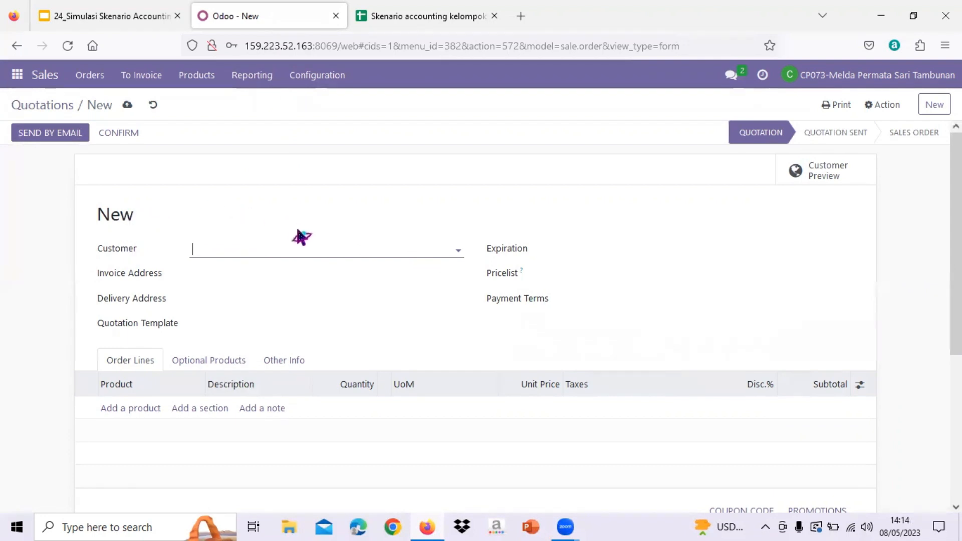
{"action": "left_click_drag", "start_coordinate": [241, 21], "coordinate": [210, 23]}
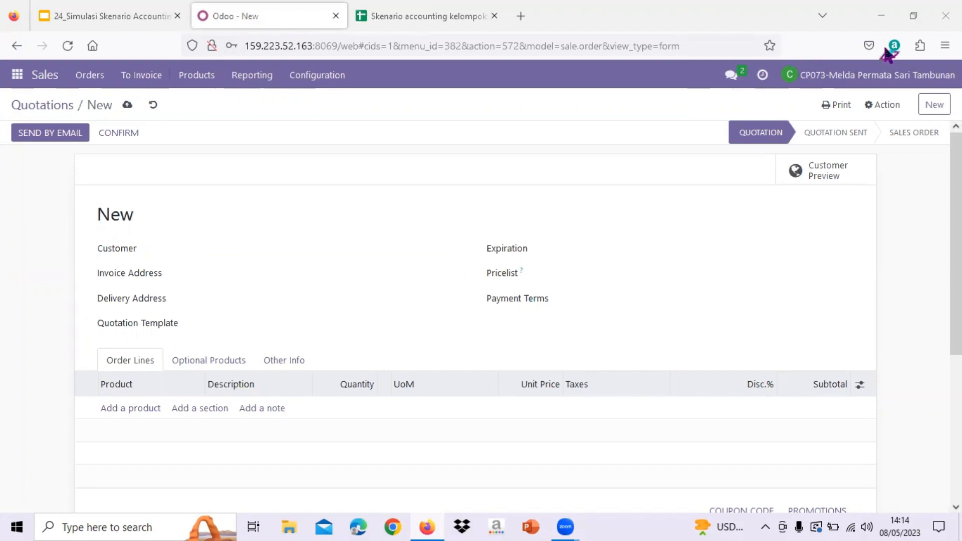
Look up the order details on the spreadsheet's SO sheet in Google Sheets, dismissing the account notice, and return to the Odoo quotation
{"action": "key", "text": "ctrl+Tab"}
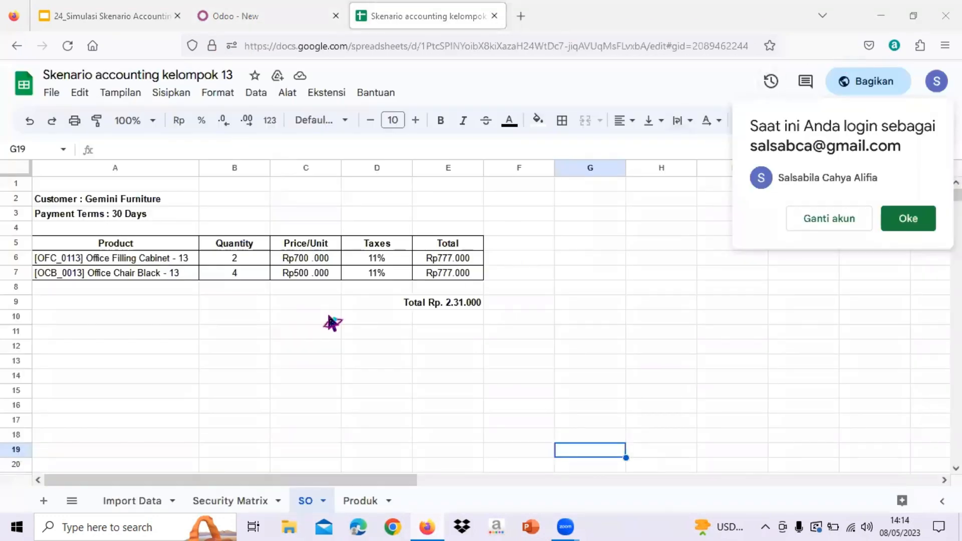
{"action": "left_click", "coordinate": [910, 218]}
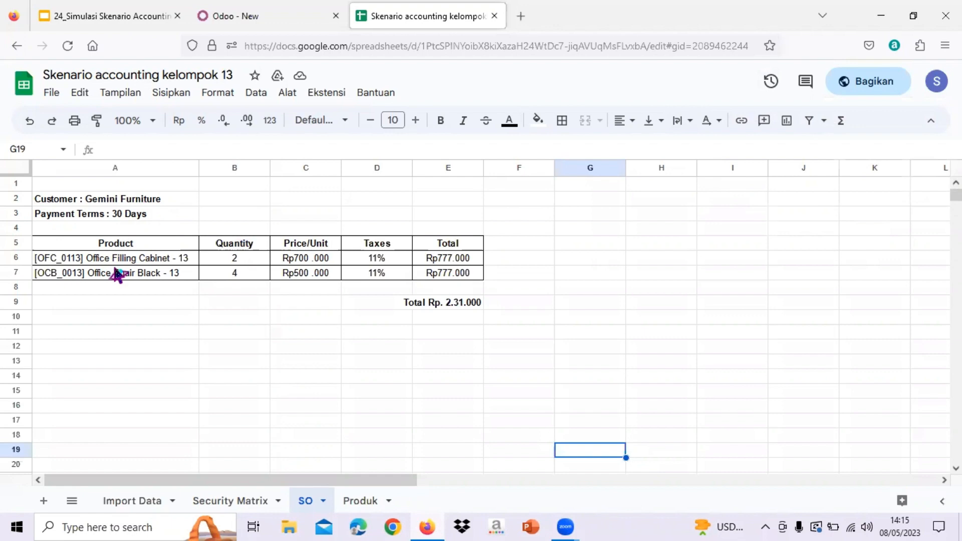
{"action": "left_click", "coordinate": [179, 17]}
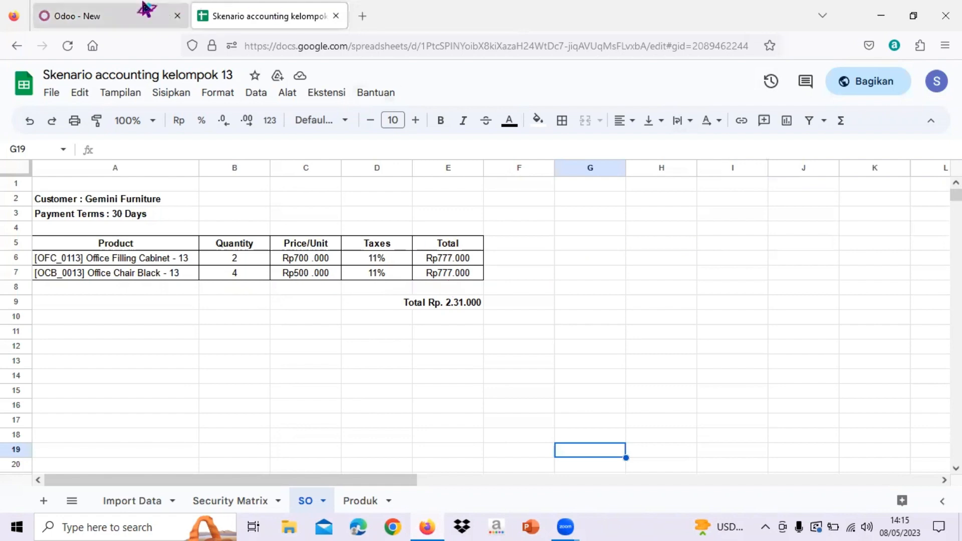
{"action": "left_click", "coordinate": [111, 10]}
Set the quotation's customer to Gemini Furniture and its expiration date to 05/08/2023
{"action": "left_click", "coordinate": [368, 253]}
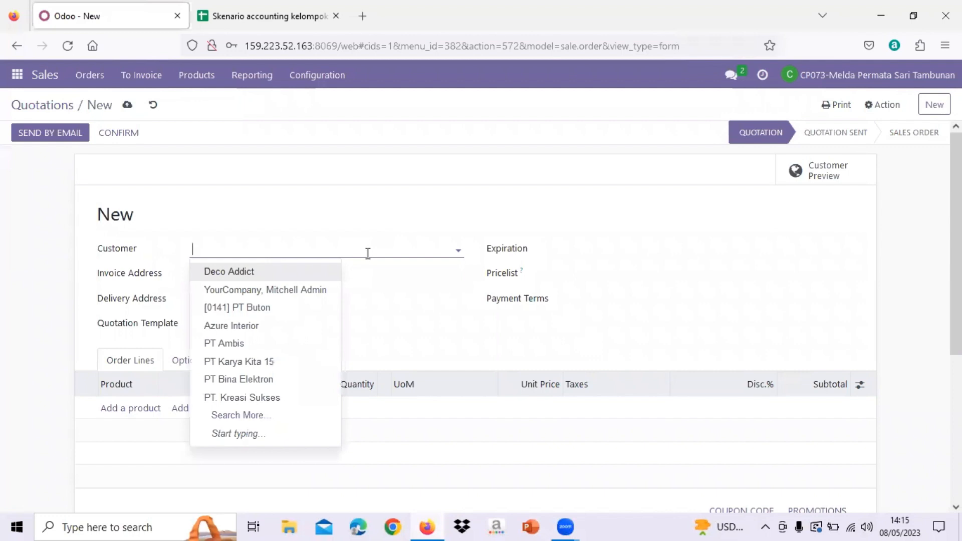
{"action": "type", "text": "Gemini"}
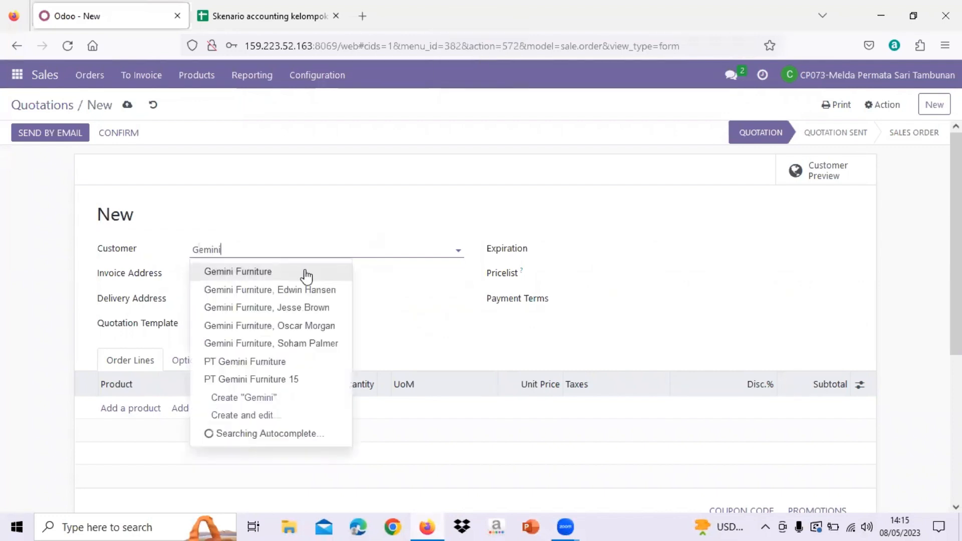
{"action": "left_click", "coordinate": [306, 272]}
{"action": "left_click", "coordinate": [566, 256]}
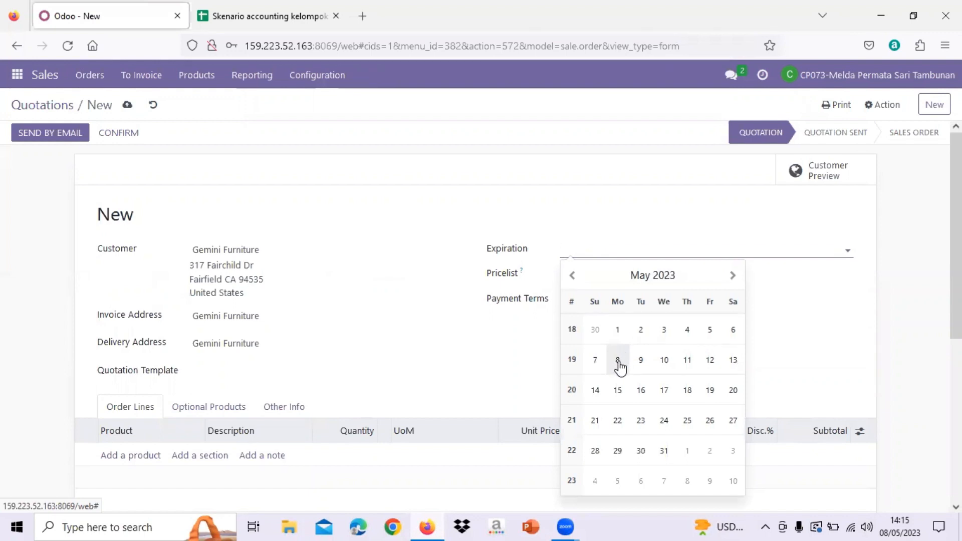
{"action": "left_click", "coordinate": [618, 361]}
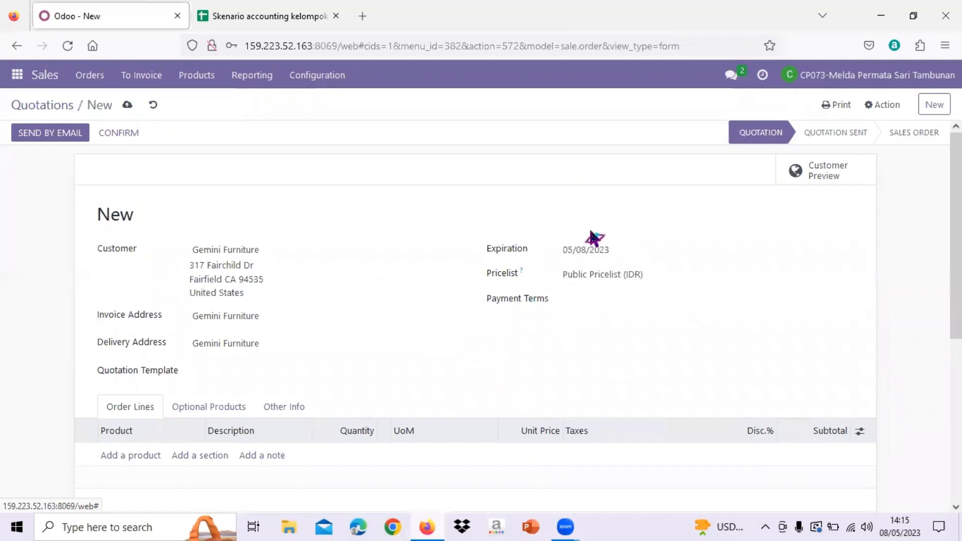
Set the quotation's payment terms to 30 Days
{"action": "scroll", "coordinate": [583, 345], "scroll_direction": "down", "scroll_amount": 1}
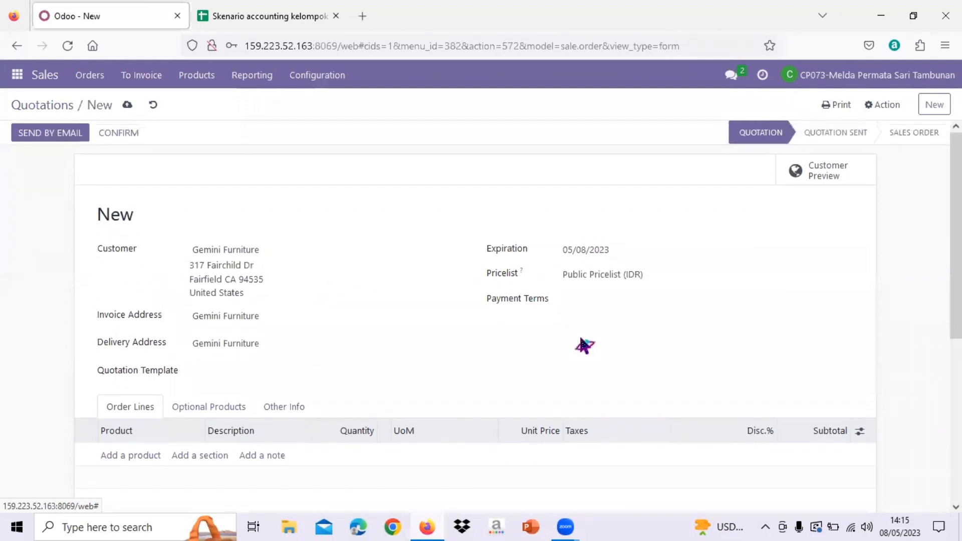
{"action": "left_click", "coordinate": [580, 280]}
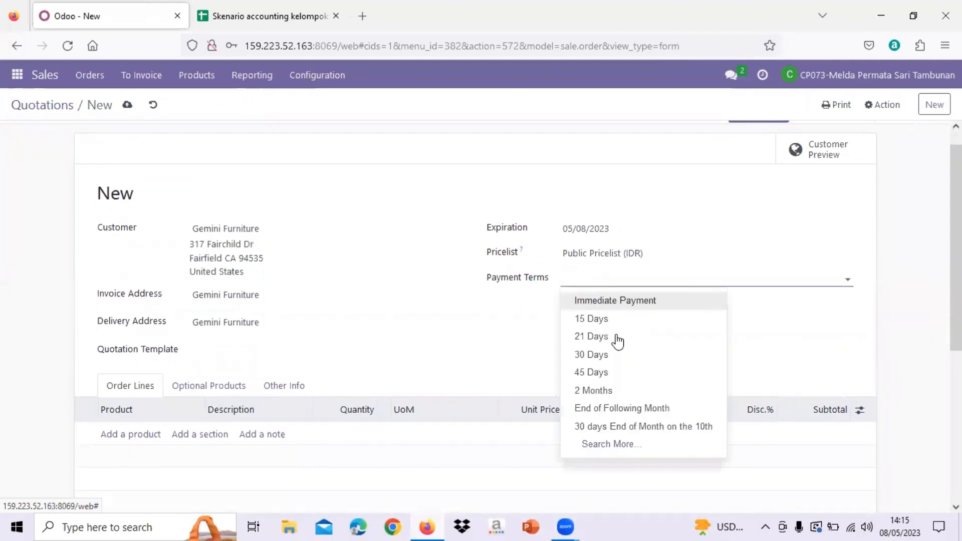
{"action": "left_click", "coordinate": [629, 362]}
Add an order line for [OFC_0113] Office Filling Cabinet -13, checking the product name on the spreadsheet's SO sheet
{"action": "scroll", "coordinate": [630, 363], "scroll_direction": "down", "scroll_amount": 2}
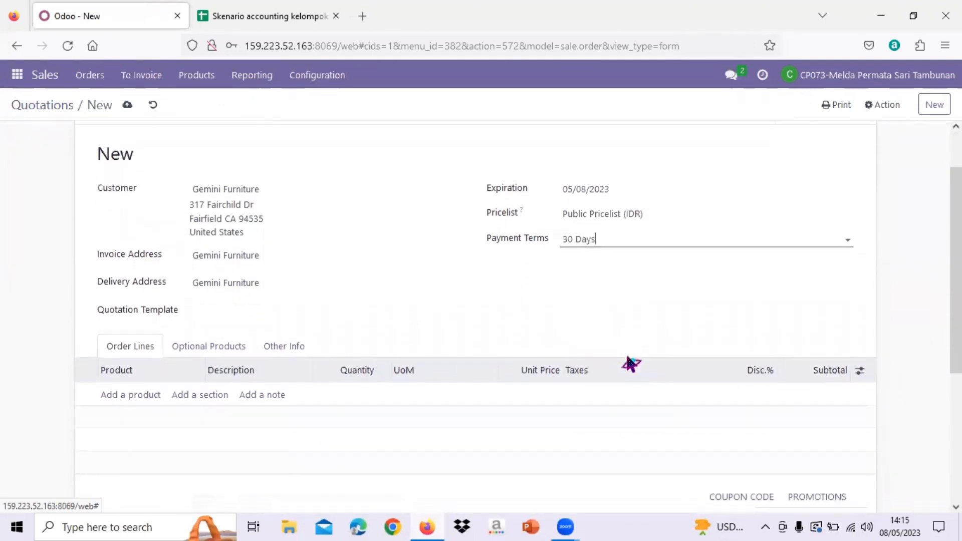
{"action": "left_click", "coordinate": [122, 394]}
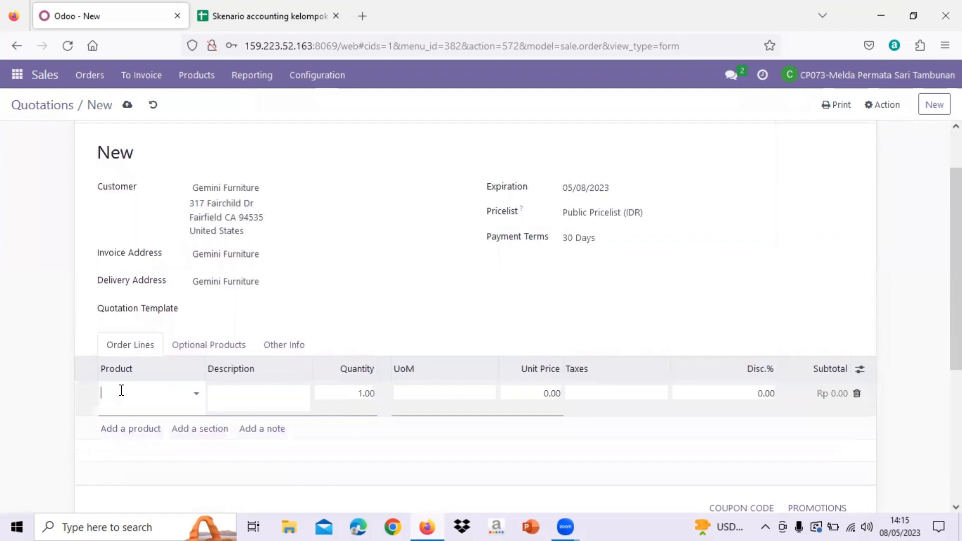
{"action": "left_click", "coordinate": [230, 16]}
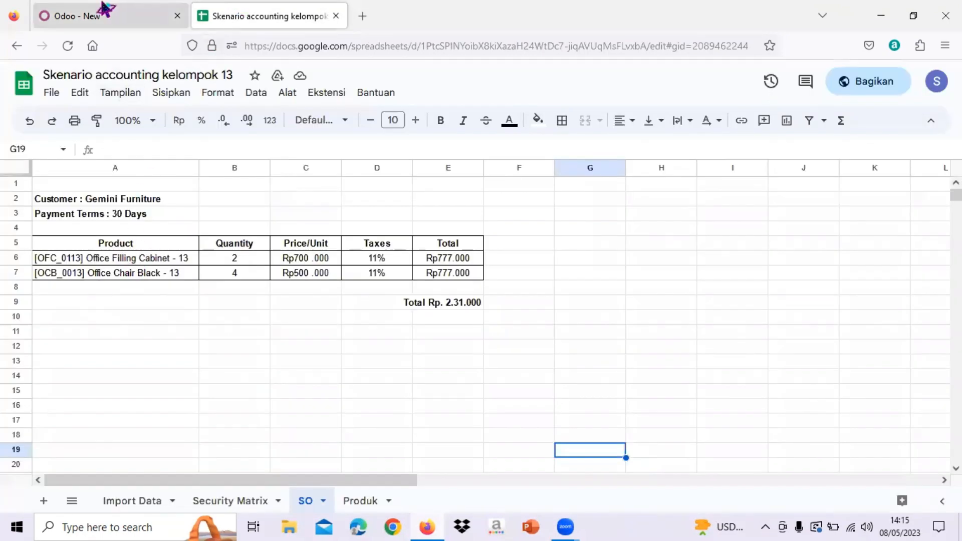
{"action": "left_click", "coordinate": [104, 8]}
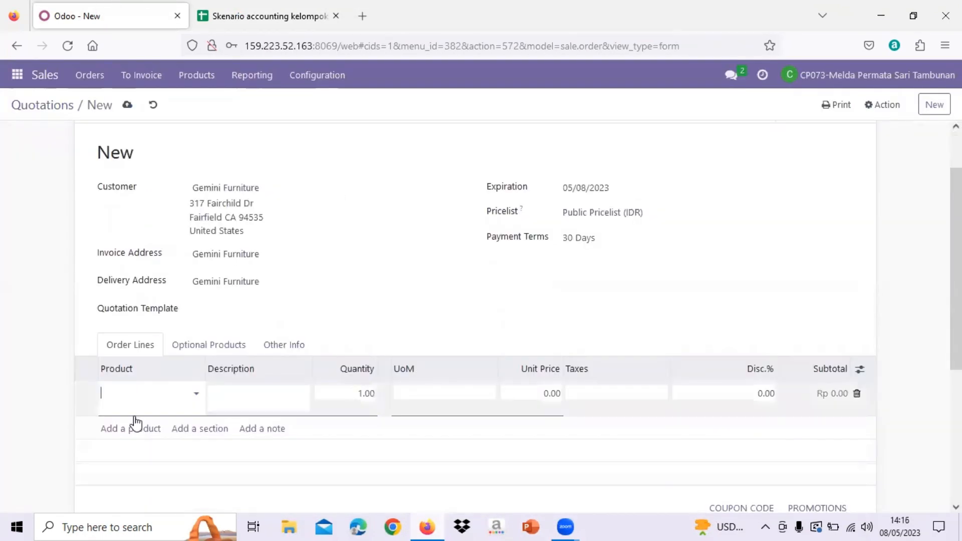
{"action": "type", "text": "Office filli"}
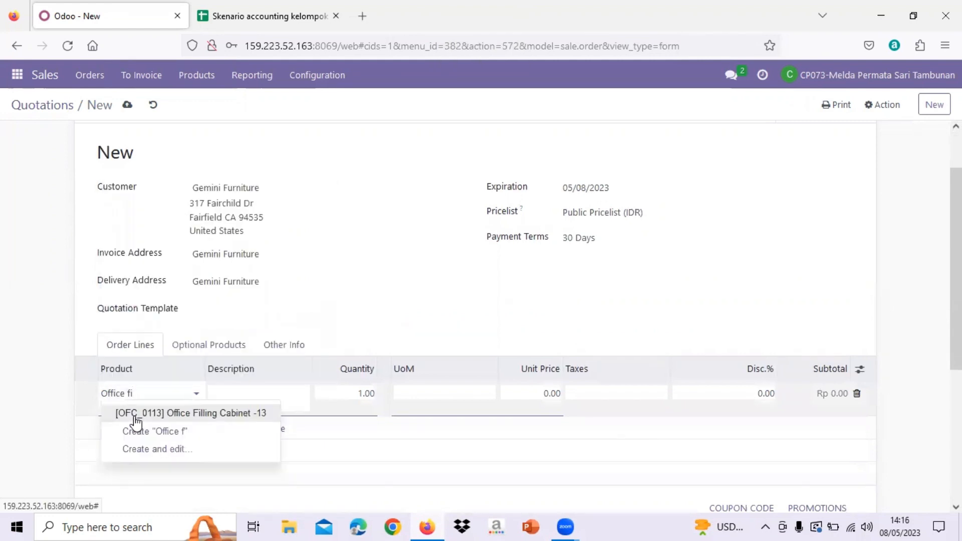
{"action": "left_click", "coordinate": [182, 418]}
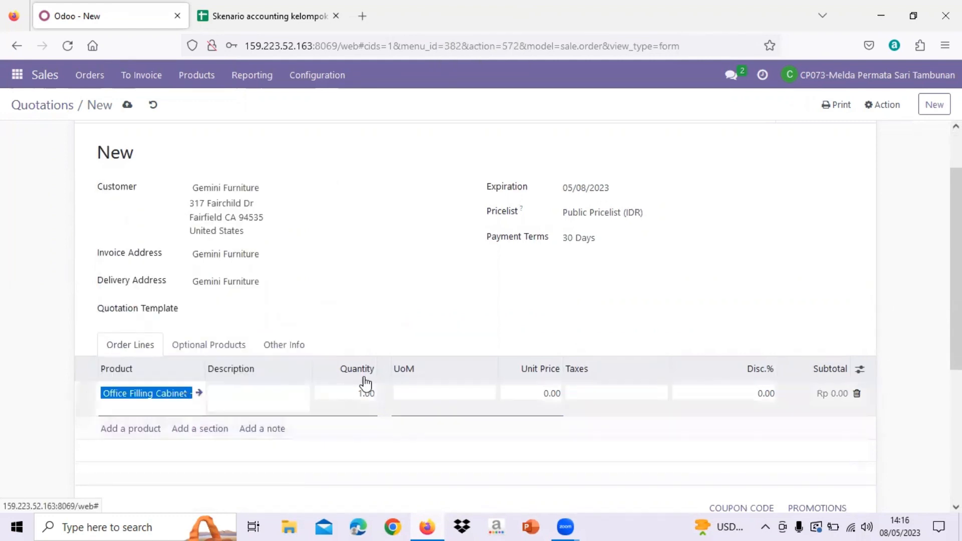
Check the filing cabinet's quantity on the SO sheet and set its order line quantity to 2
{"action": "left_click", "coordinate": [260, 16]}
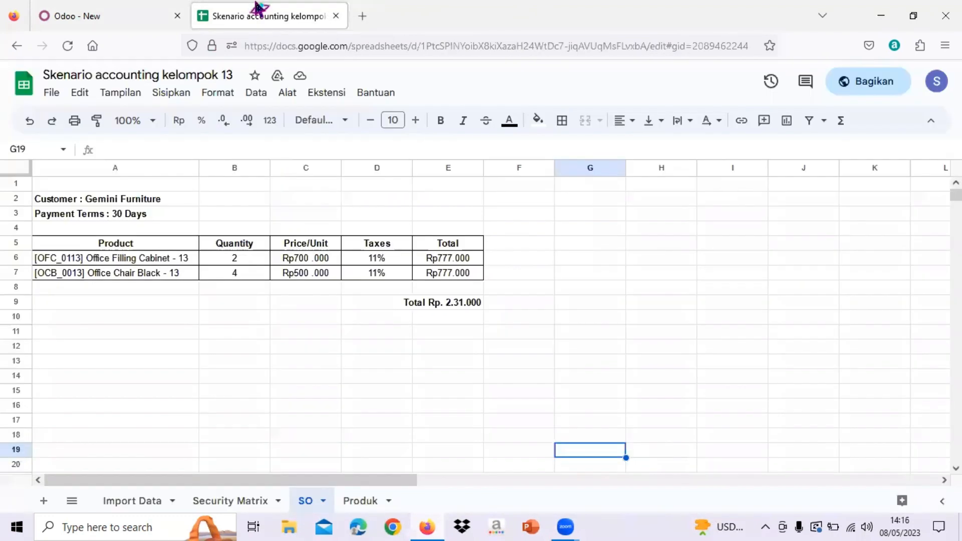
{"action": "left_click", "coordinate": [97, 12]}
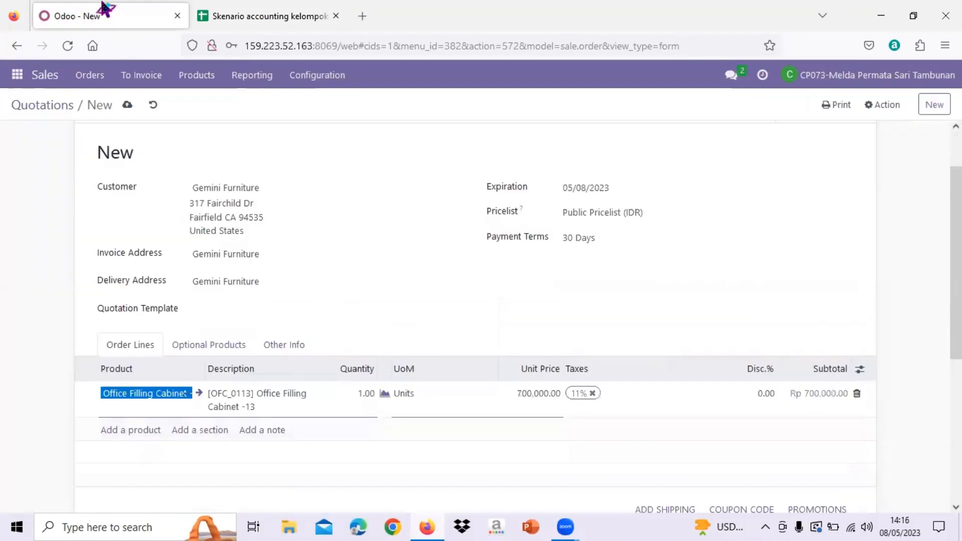
{"action": "left_click", "coordinate": [368, 395]}
{"action": "type", "text": "2"}
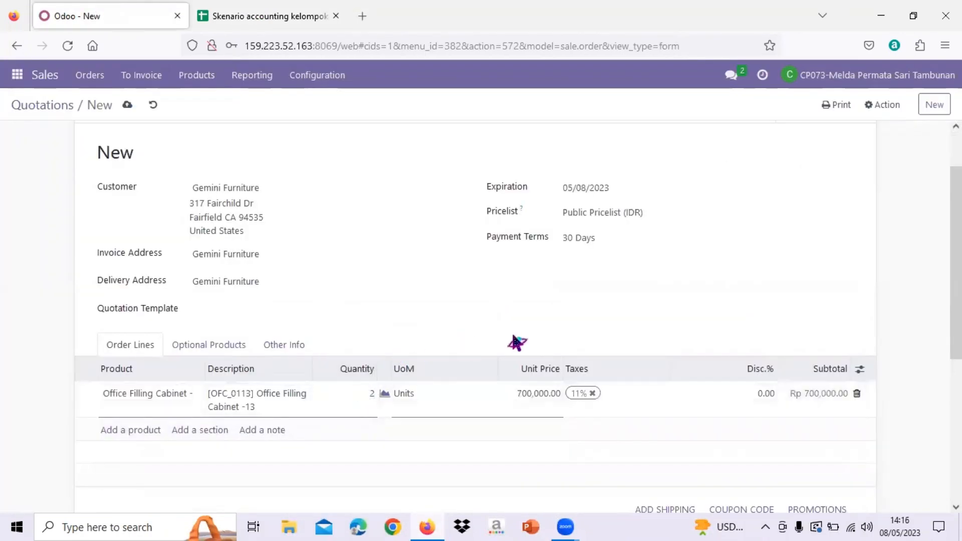
Add an order line for [OCB_0113] Office Chair Black - 13, checking the product name on the spreadsheet's SO sheet
{"action": "left_click", "coordinate": [133, 431]}
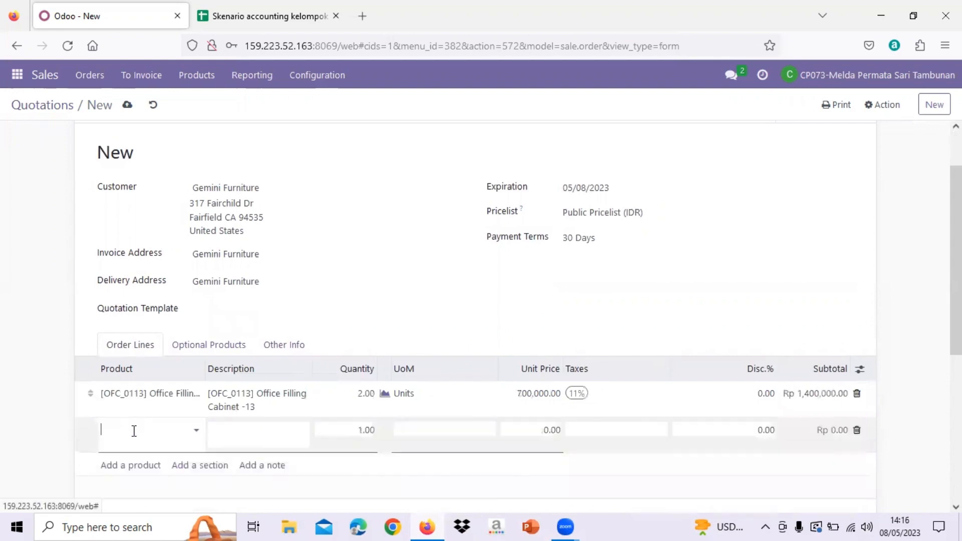
{"action": "left_click", "coordinate": [215, 8]}
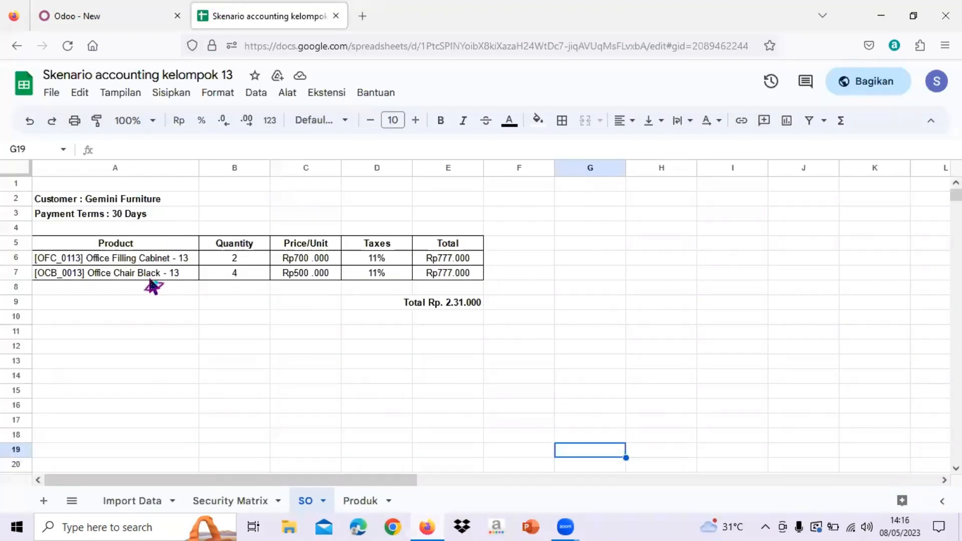
{"action": "left_click", "coordinate": [126, 20]}
{"action": "type", "text": "offi"}
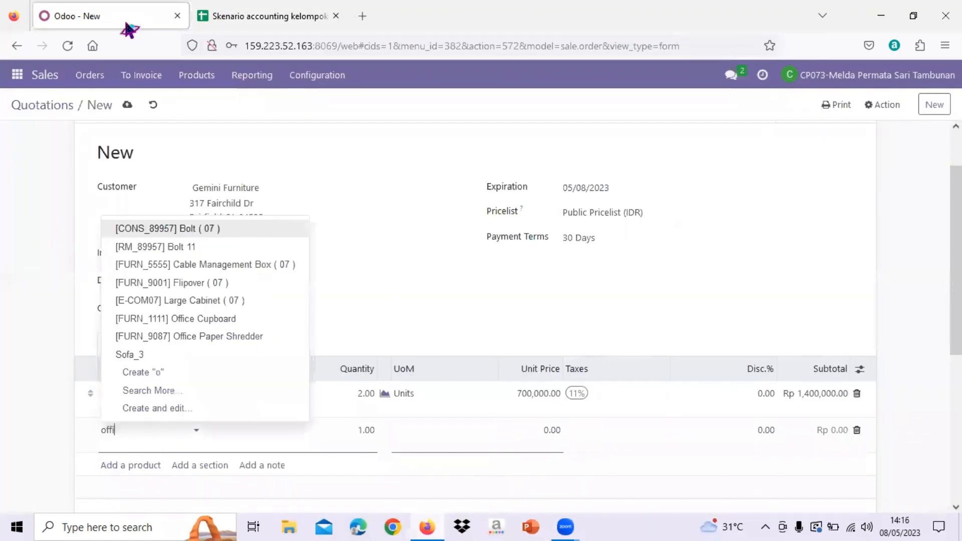
{"action": "type", "text": "ce chaire"}
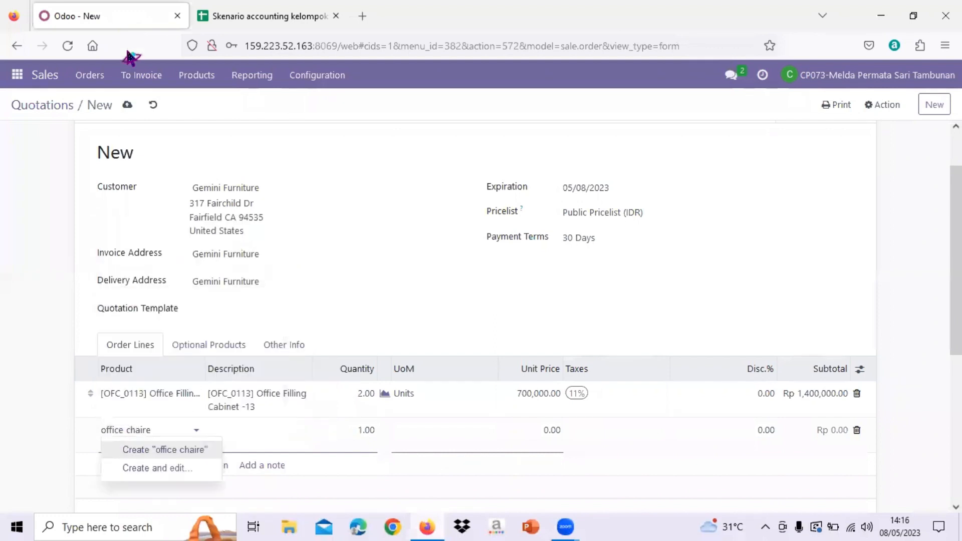
{"action": "key", "text": "BackSpace"}
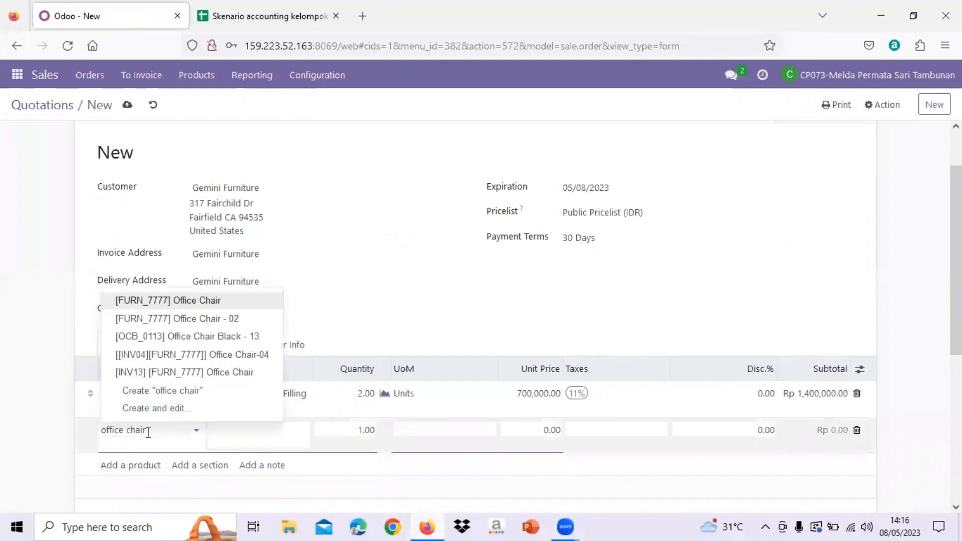
{"action": "type", "text": "bl"}
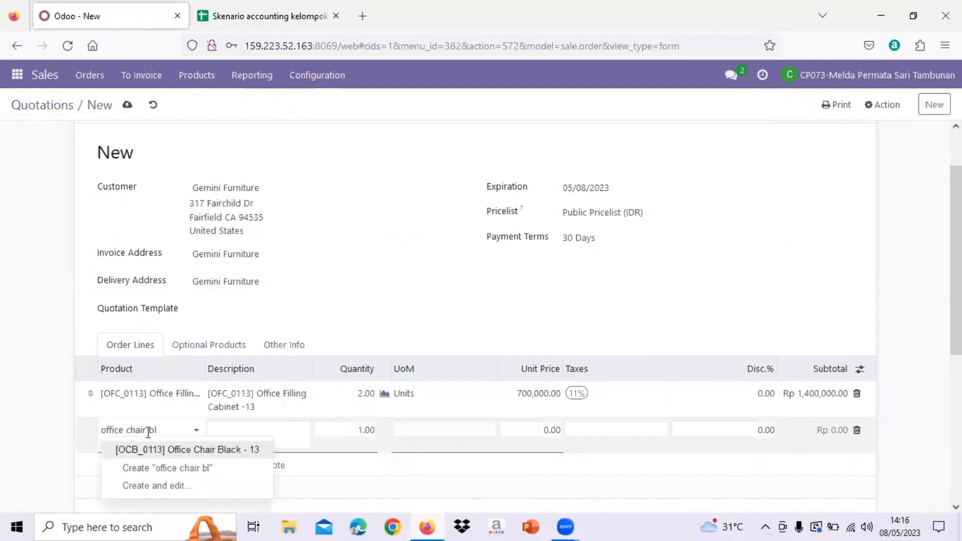
{"action": "left_click", "coordinate": [217, 453]}
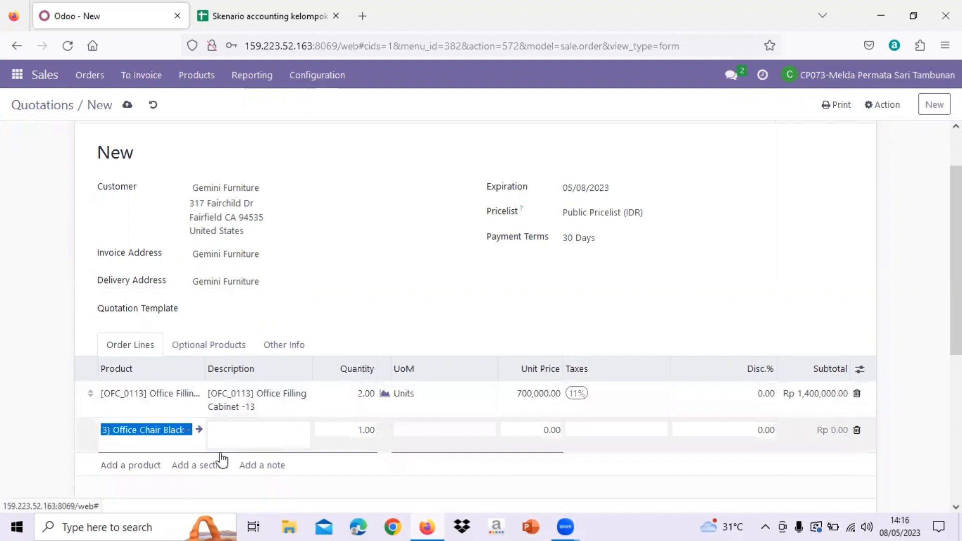
Set the office chair's order line quantity to 4 and check it against the SO sheet
{"action": "left_click", "coordinate": [372, 429]}
{"action": "type", "text": "4"}
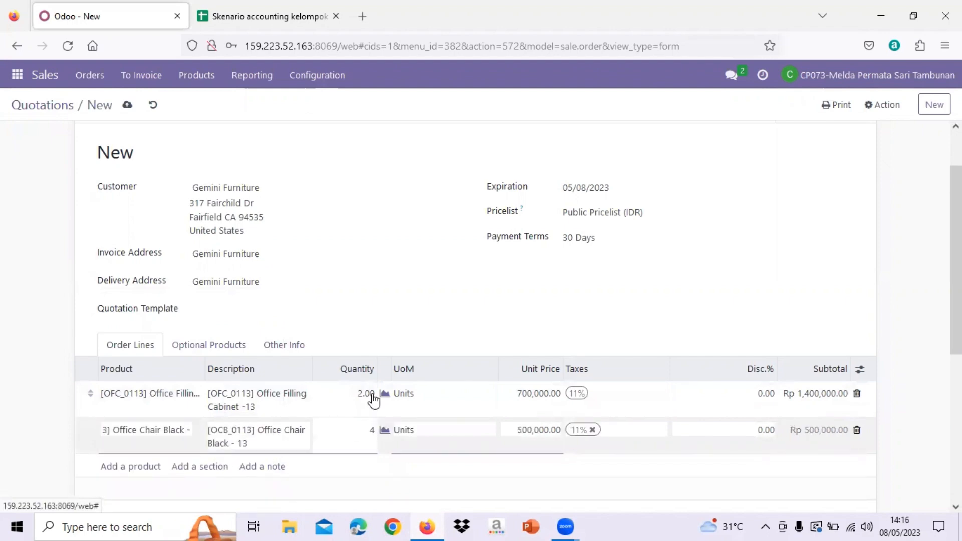
{"action": "left_click", "coordinate": [249, 16]}
{"action": "left_click", "coordinate": [151, 11]}
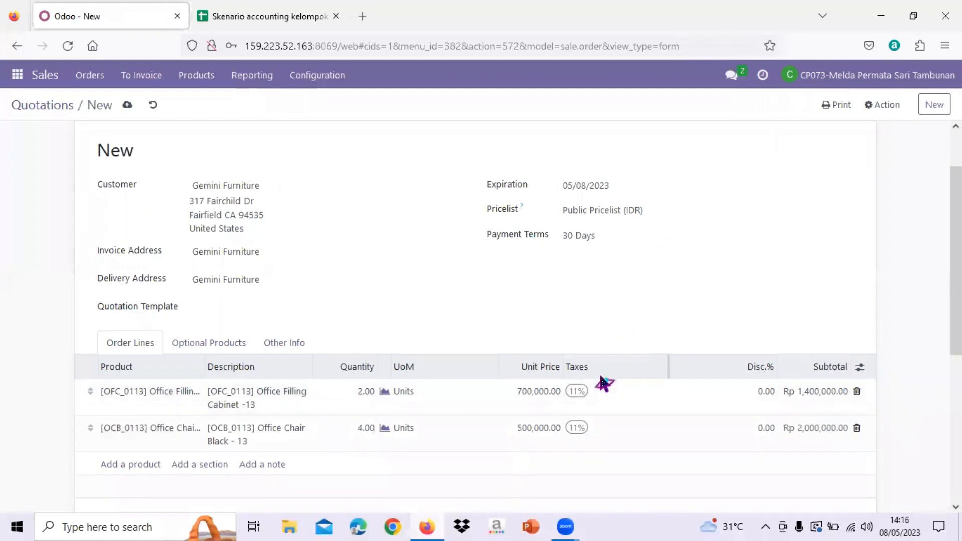
Review the order lines and totals, save the quotation and confirm it as a sales order
{"action": "scroll", "coordinate": [602, 376], "scroll_direction": "down", "scroll_amount": 2}
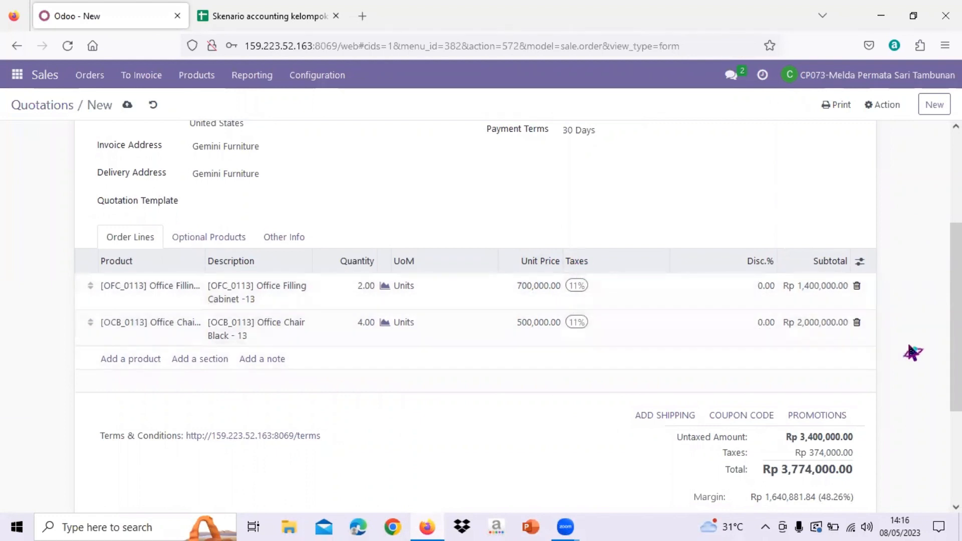
{"action": "scroll", "coordinate": [914, 351], "scroll_direction": "up", "scroll_amount": 2}
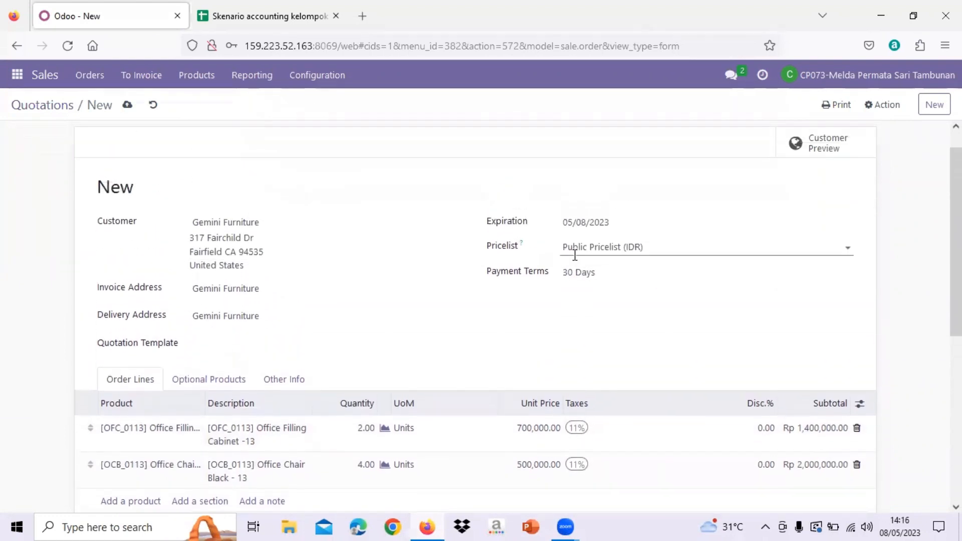
{"action": "scroll", "coordinate": [574, 254], "scroll_direction": "up", "scroll_amount": 1}
{"action": "scroll", "coordinate": [123, 147], "scroll_direction": "up", "scroll_amount": 1}
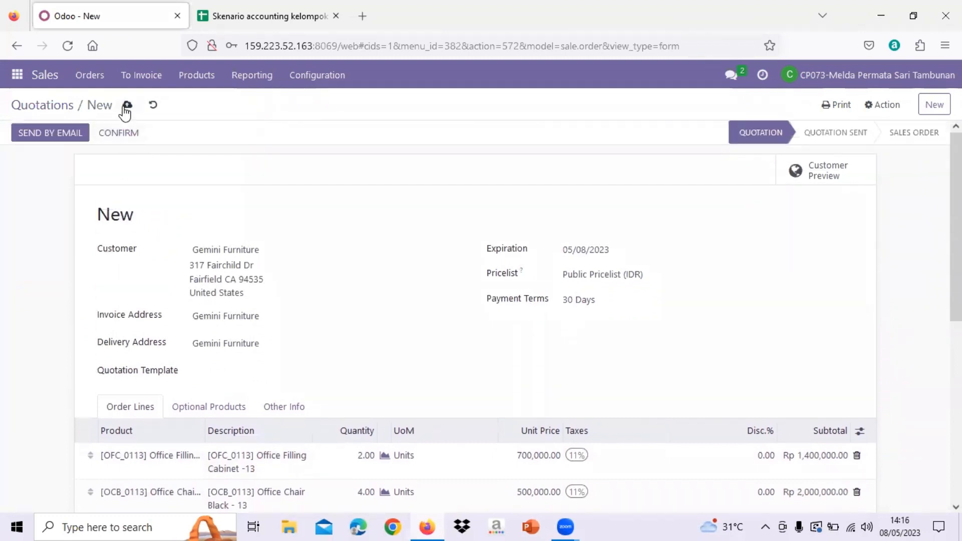
{"action": "left_click", "coordinate": [125, 107]}
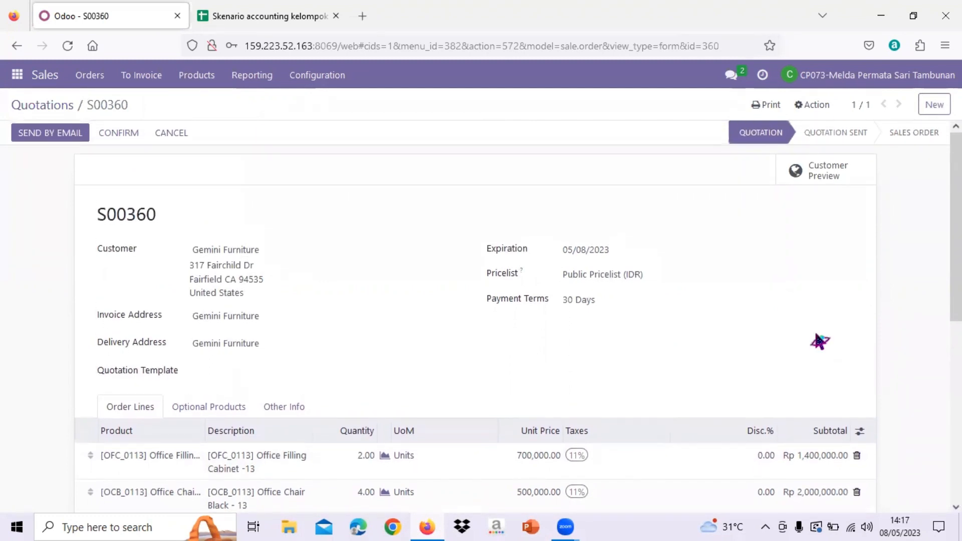
{"action": "left_click", "coordinate": [122, 134]}
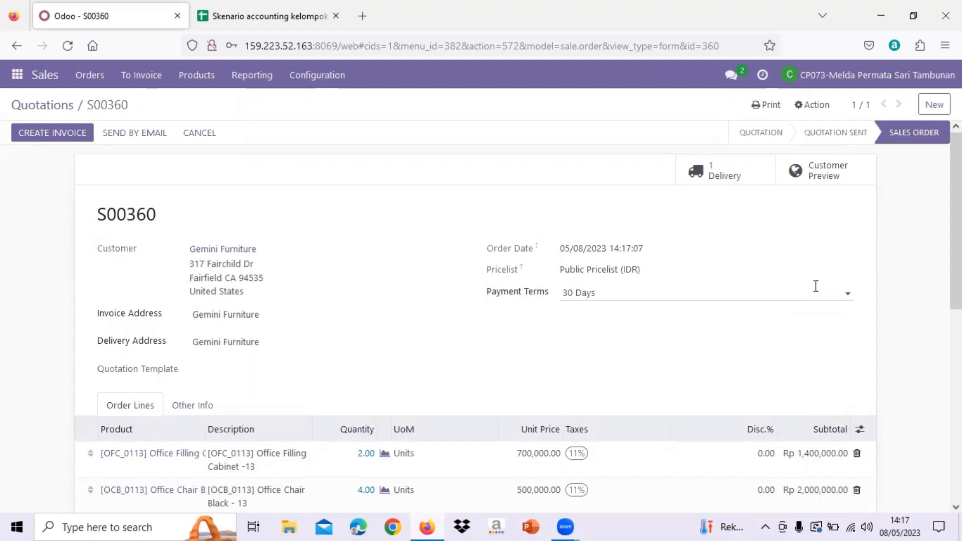
Open the sales order's delivery and validate it as an immediate transfer of all quantities
{"action": "left_click", "coordinate": [744, 180]}
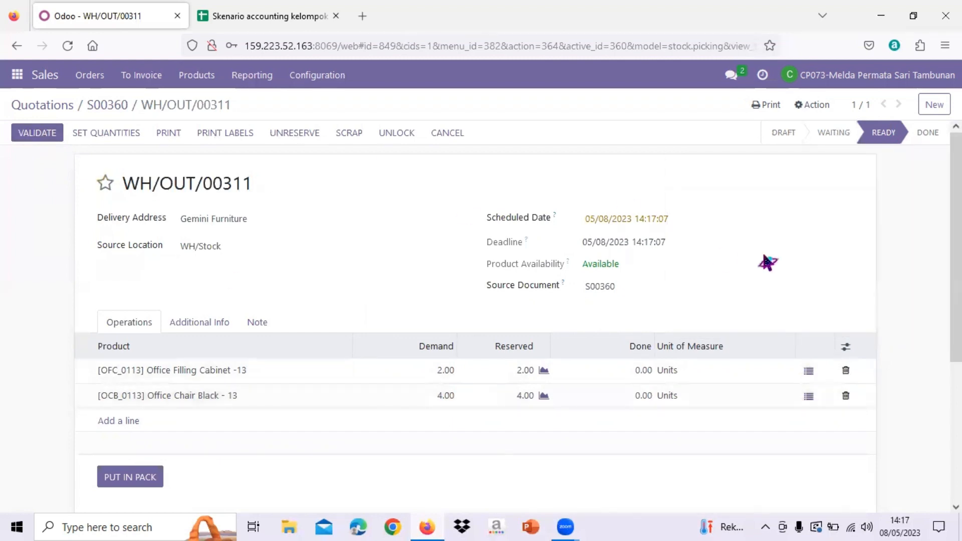
{"action": "mouse_move", "coordinate": [878, 140]}
{"action": "left_click", "coordinate": [31, 145]}
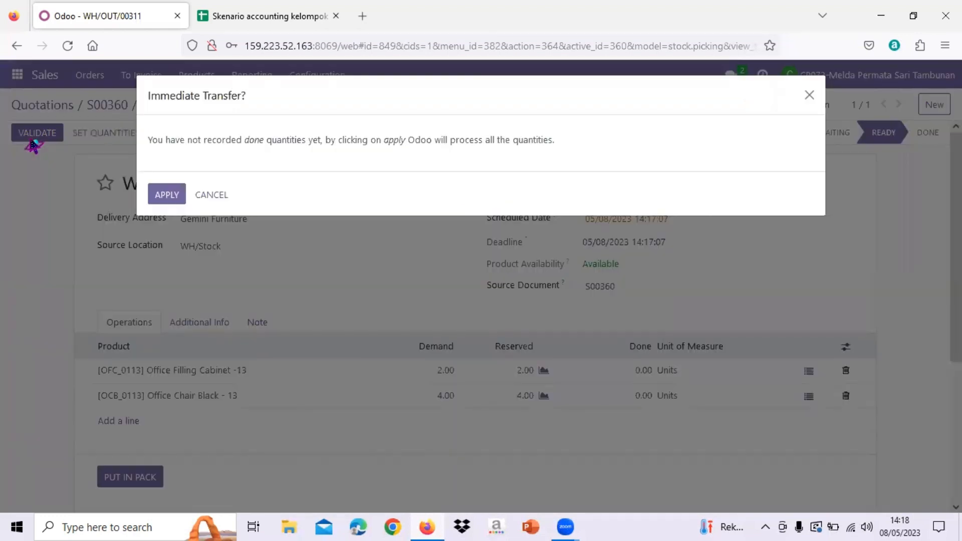
{"action": "left_click", "coordinate": [167, 196]}
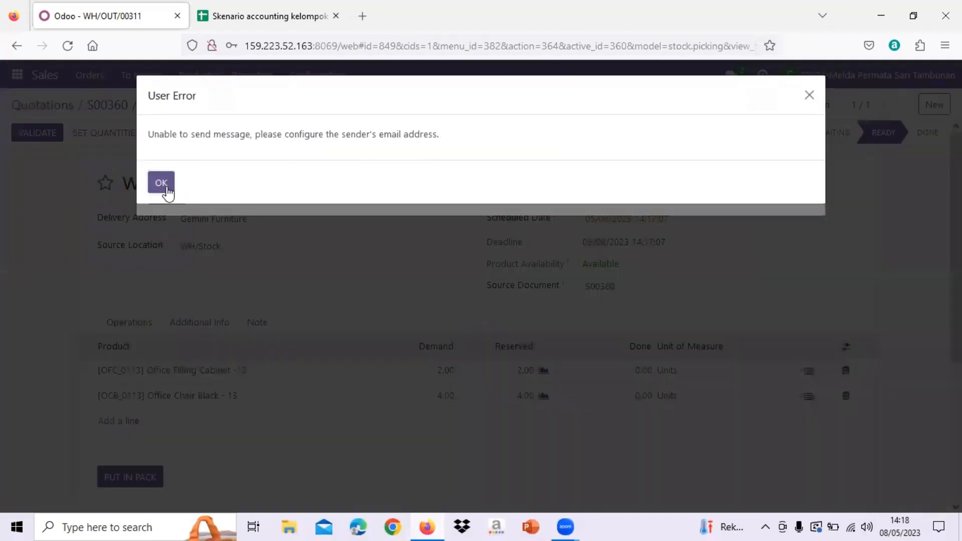
{"action": "left_click", "coordinate": [168, 192]}
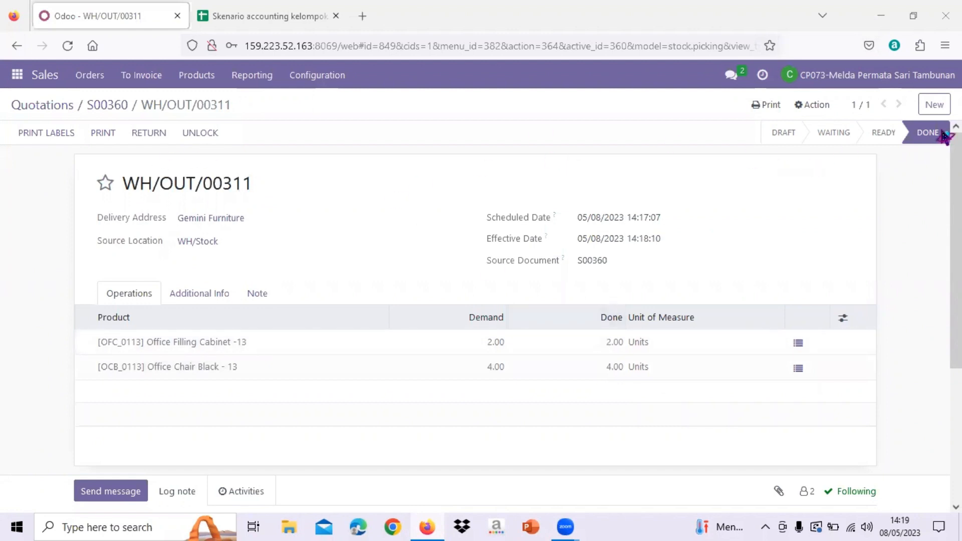
{"action": "mouse_move", "coordinate": [928, 146]}
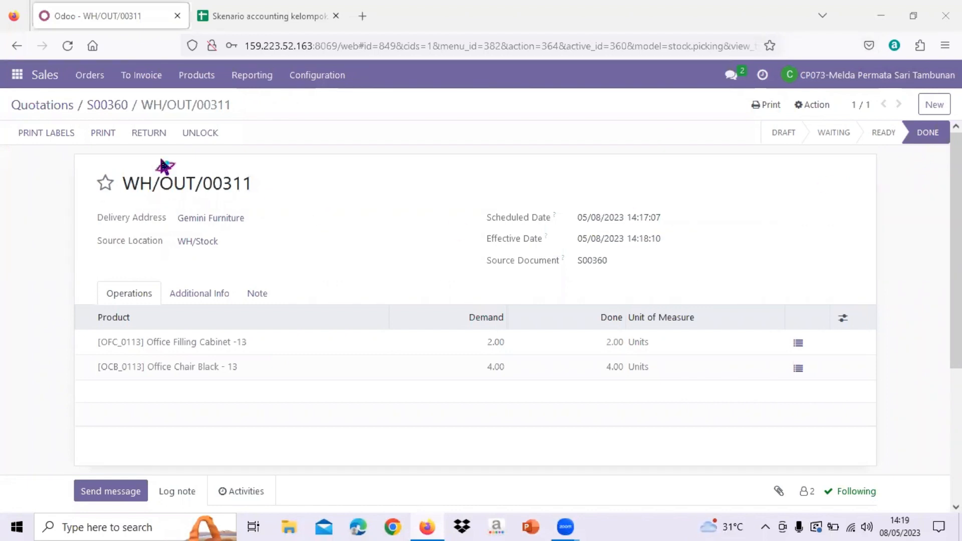
Check the sales order's status in the quotations list, then reopen the order and highlight its reference number
{"action": "left_click", "coordinate": [108, 104]}
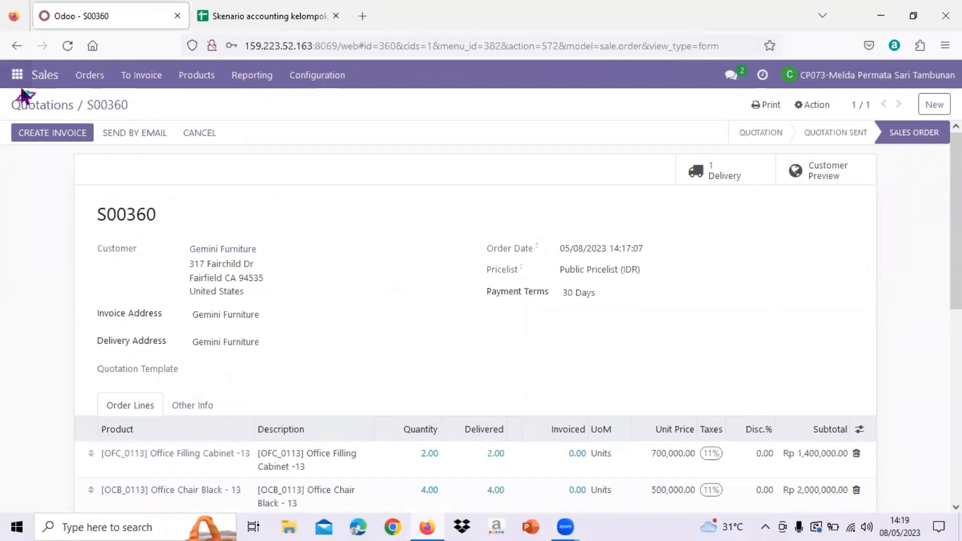
{"action": "left_click", "coordinate": [54, 107]}
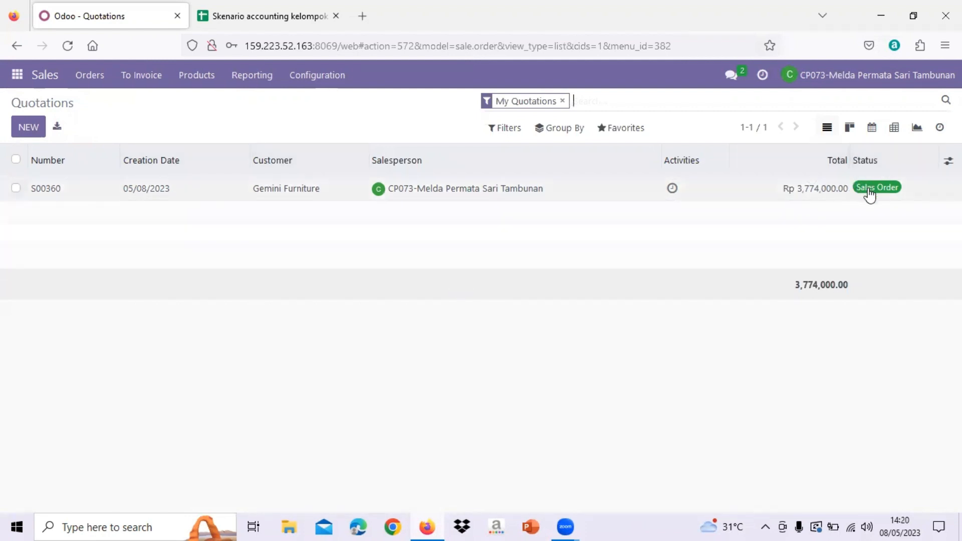
{"action": "left_click", "coordinate": [58, 196]}
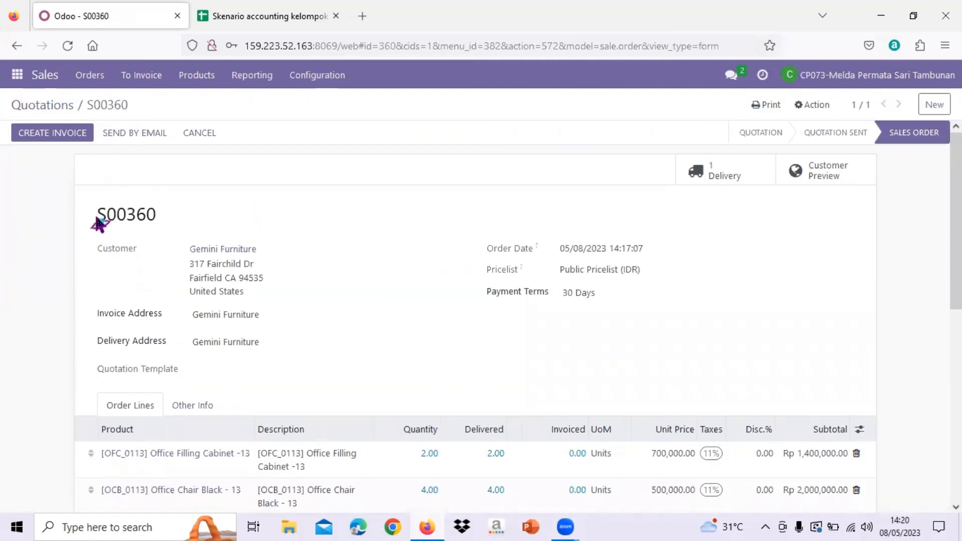
{"action": "left_click_drag", "start_coordinate": [98, 223], "coordinate": [176, 226]}
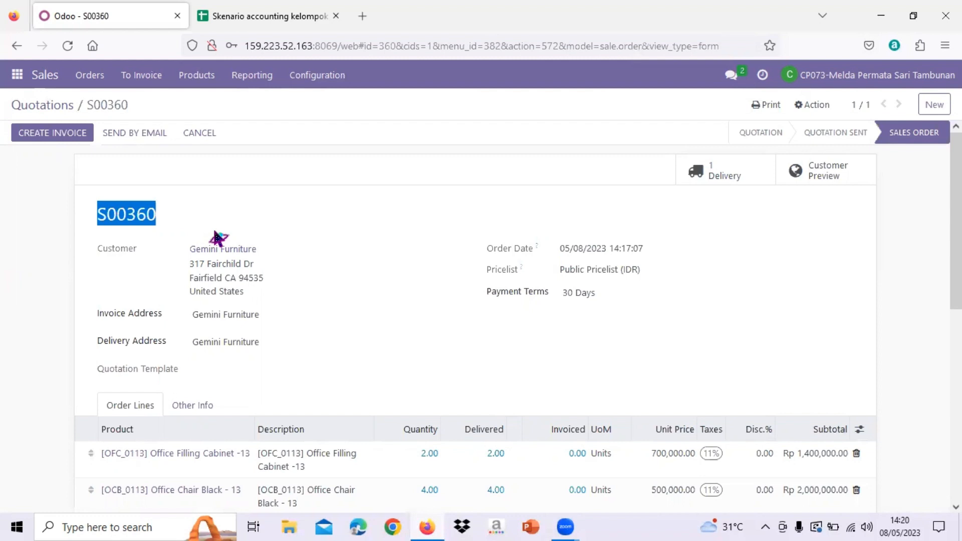
Open the direct message conversation with the CP076 colleague in Discuss
{"action": "left_click", "coordinate": [17, 75]}
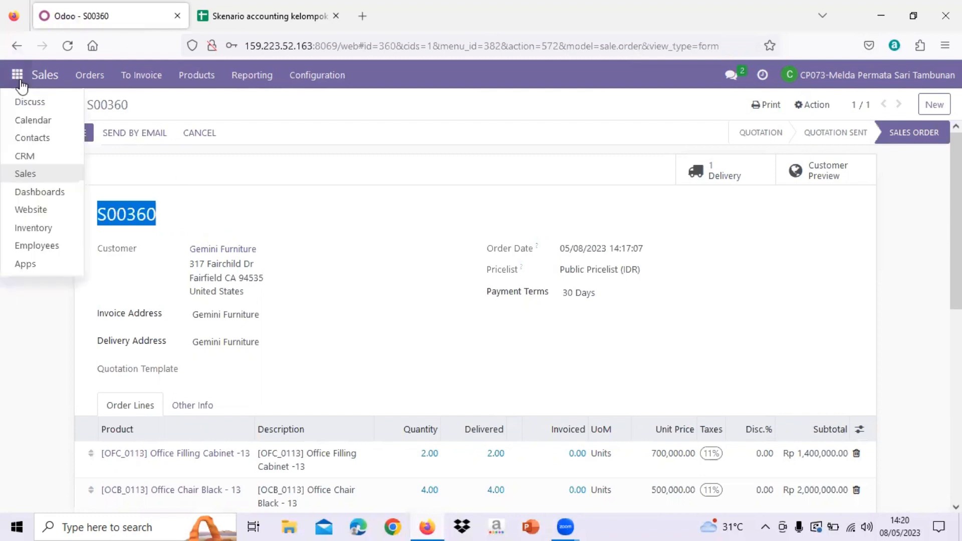
{"action": "left_click", "coordinate": [31, 103]}
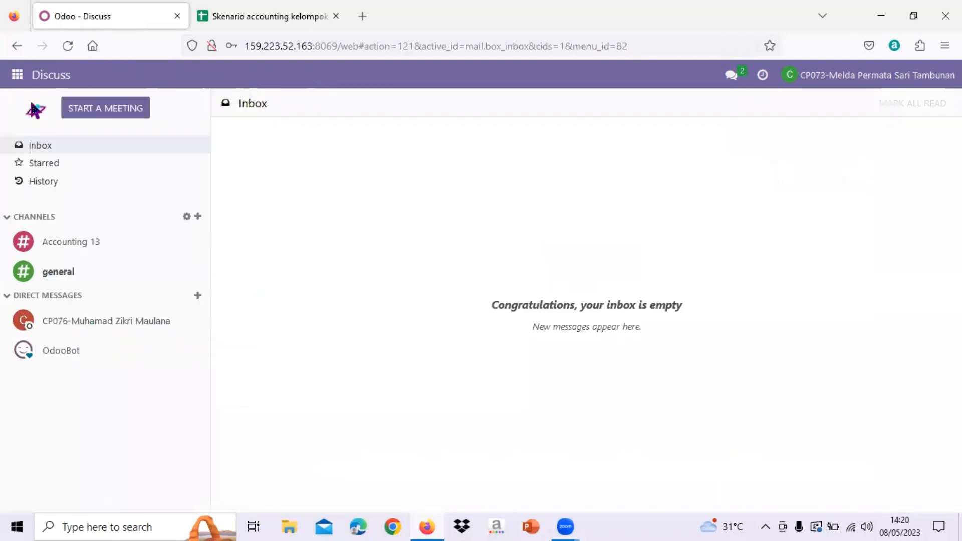
{"action": "left_click", "coordinate": [124, 329]}
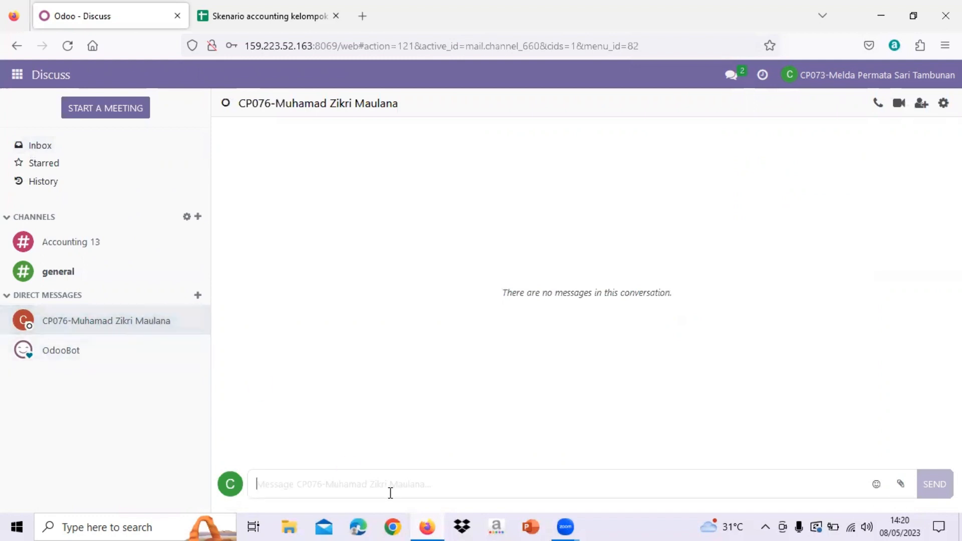
Send the colleague the message "Tolong create invoice dan Register payment dari sales order nomor referensi" followed by the sales order's reference number
{"action": "type", "text": "T"}
{"action": "key", "text": "Caps_Lock"}
{"action": "type", "text": "olo"}
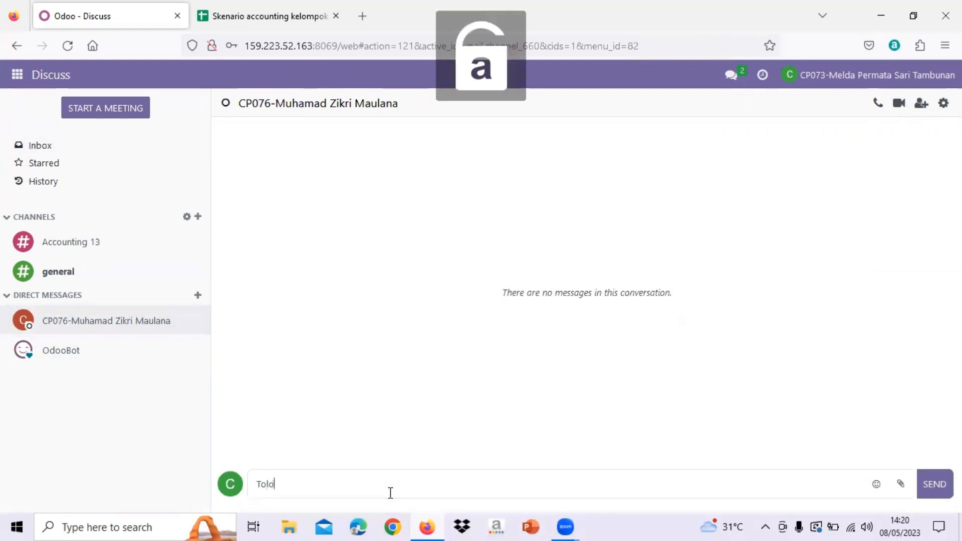
{"action": "type", "text": "ng creat"}
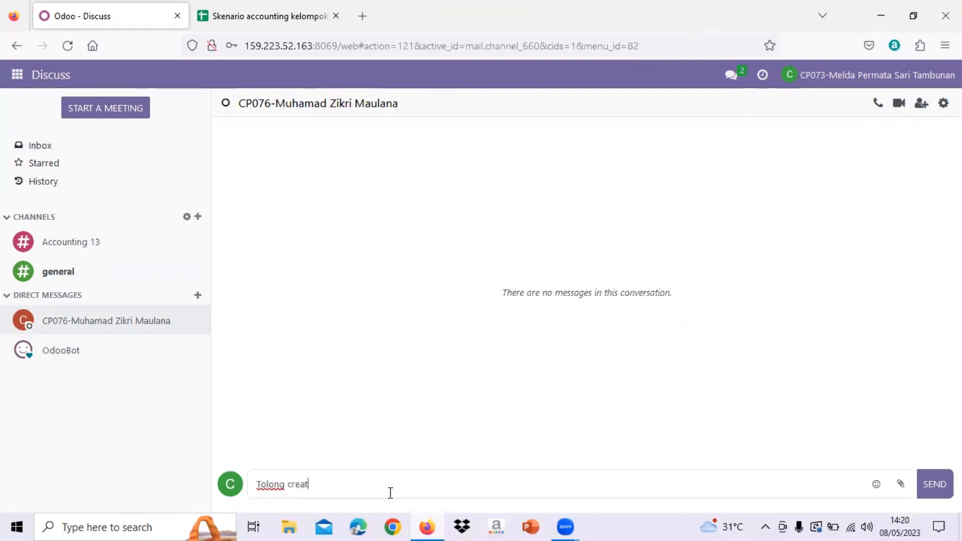
{"action": "type", "text": "e invoice"}
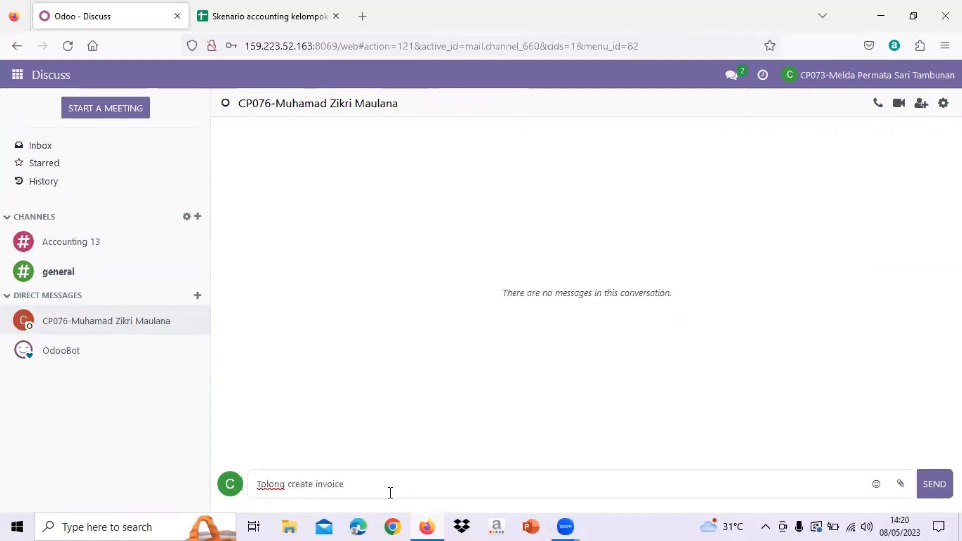
{"action": "type", "text": " dan"}
{"action": "key", "text": "Caps_Lock"}
{"action": "type", "text": "R"}
{"action": "key", "text": "Caps_Lock"}
{"action": "type", "text": "egister "}
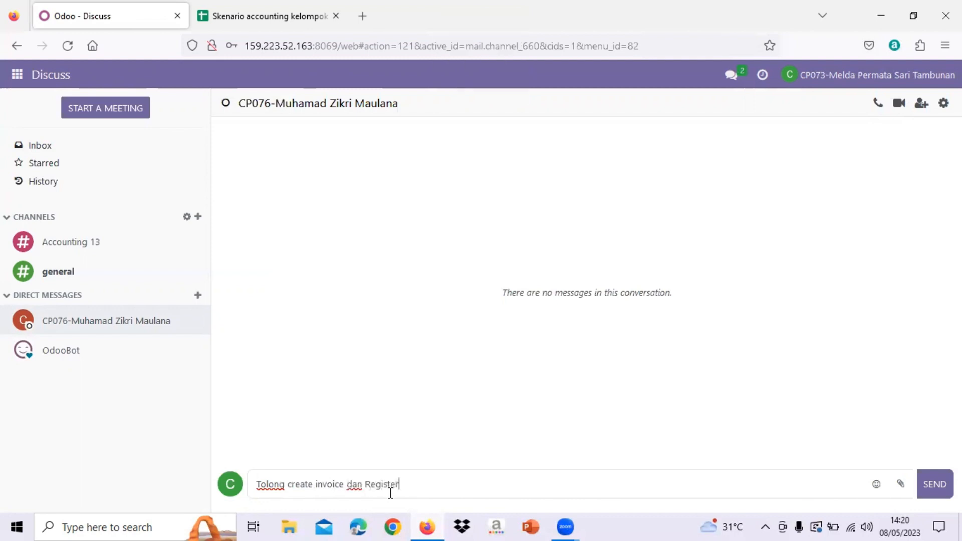
{"action": "type", "text": "payment dari sales"}
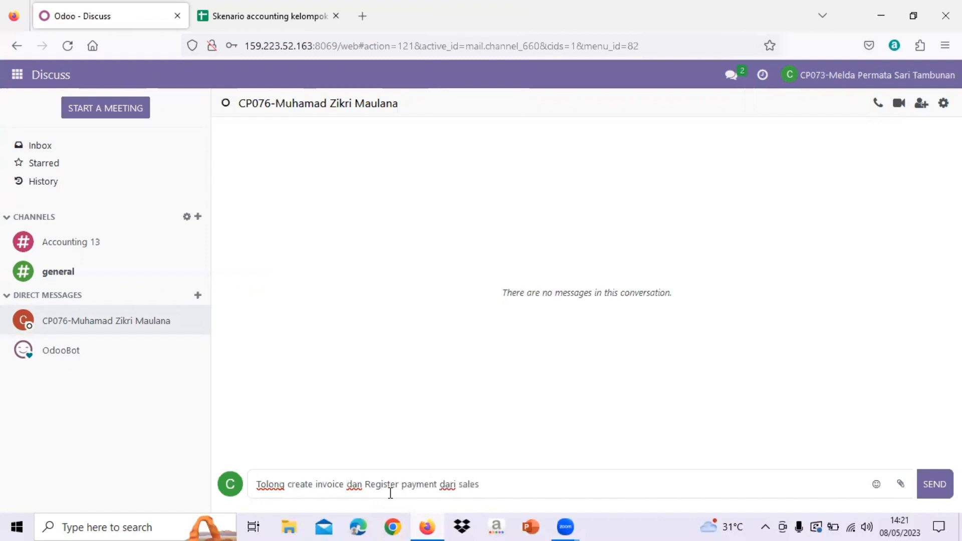
{"action": "type", "text": " order nomor refer"}
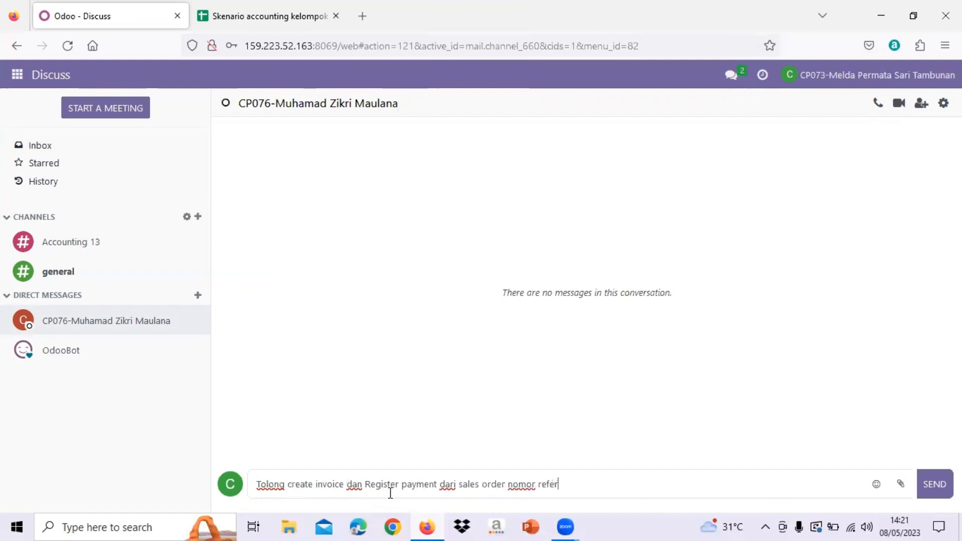
{"action": "type", "text": "ensi S00360."}
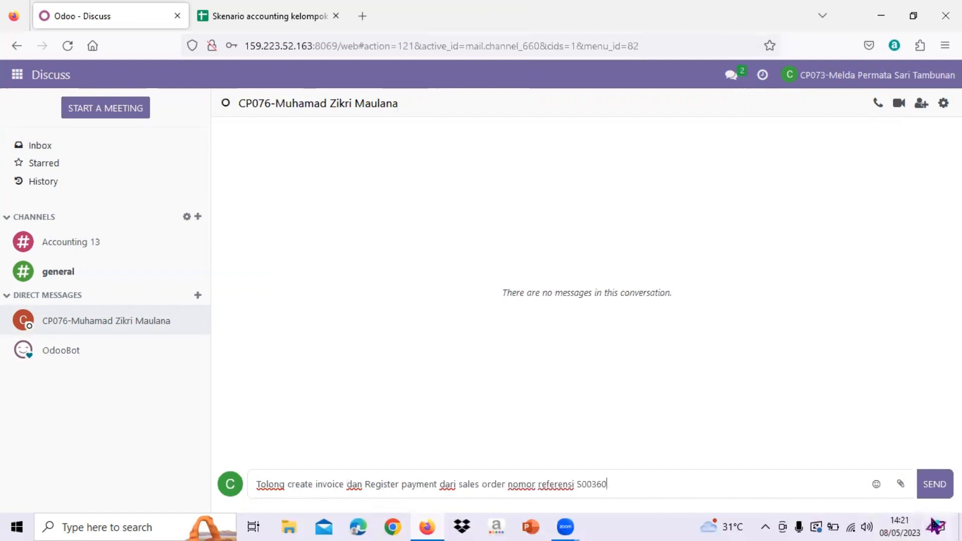
{"action": "left_click", "coordinate": [935, 484]}
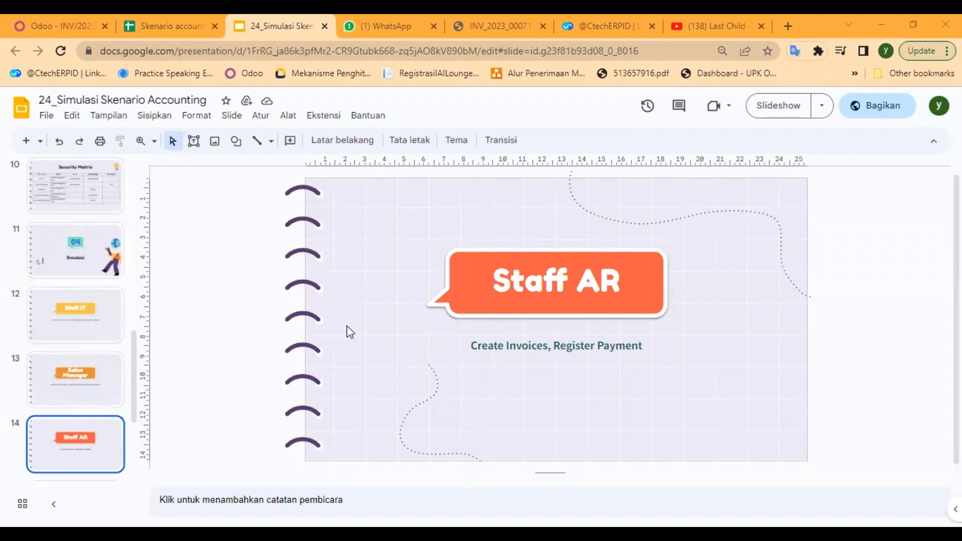
Switch to Odoo, read the colleague's invoicing request in the Discuss direct message, and open the customer invoices list in Accounting
{"action": "left_click", "coordinate": [47, 17]}
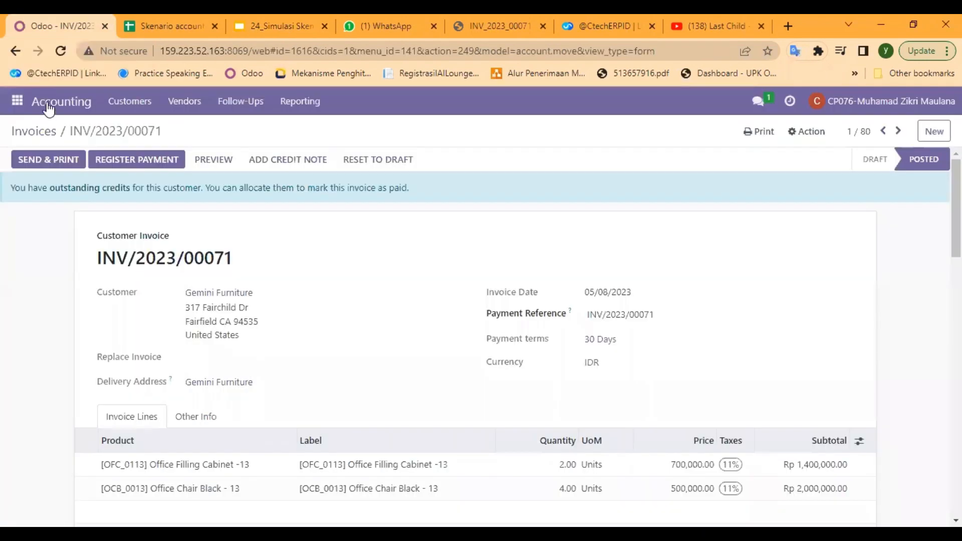
{"action": "left_click", "coordinate": [49, 103]}
{"action": "left_click", "coordinate": [18, 103]}
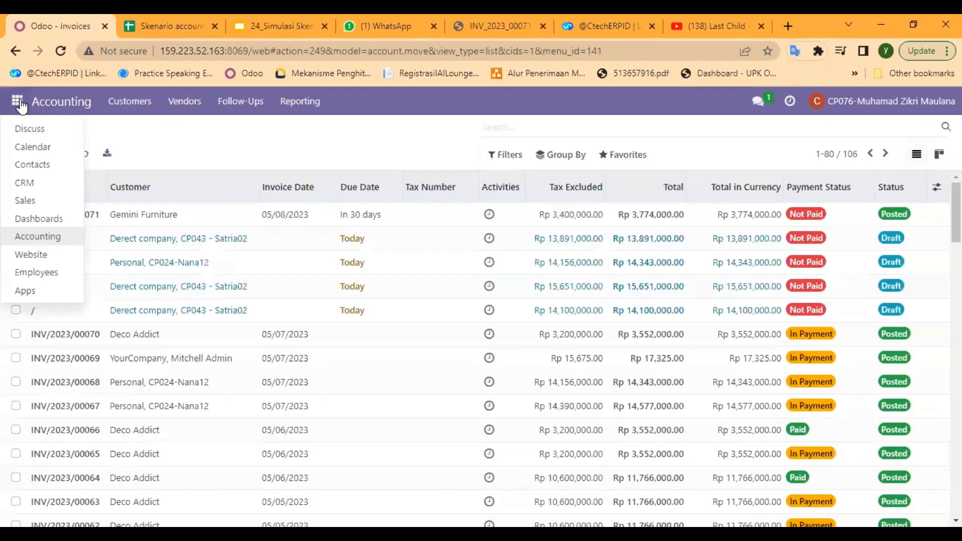
{"action": "left_click", "coordinate": [40, 133]}
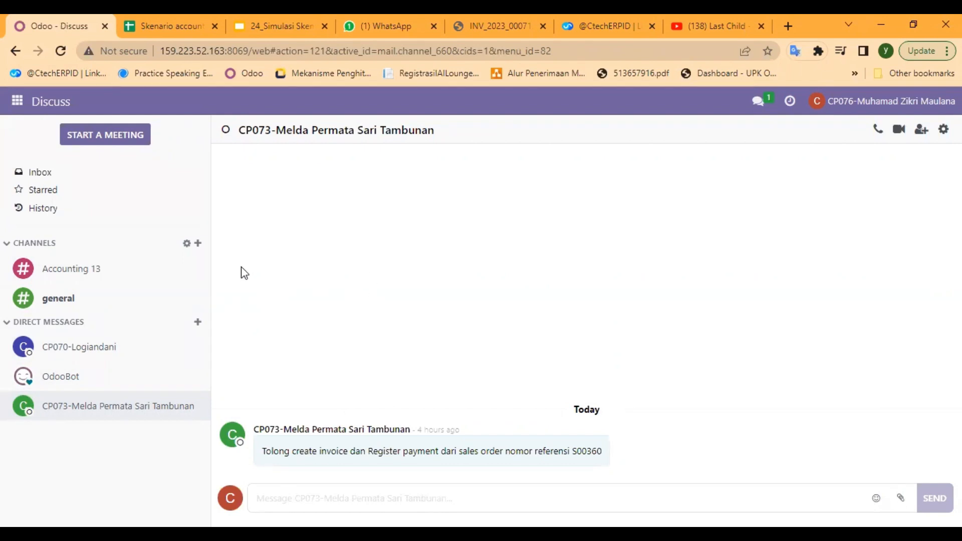
{"action": "left_click", "coordinate": [18, 102]}
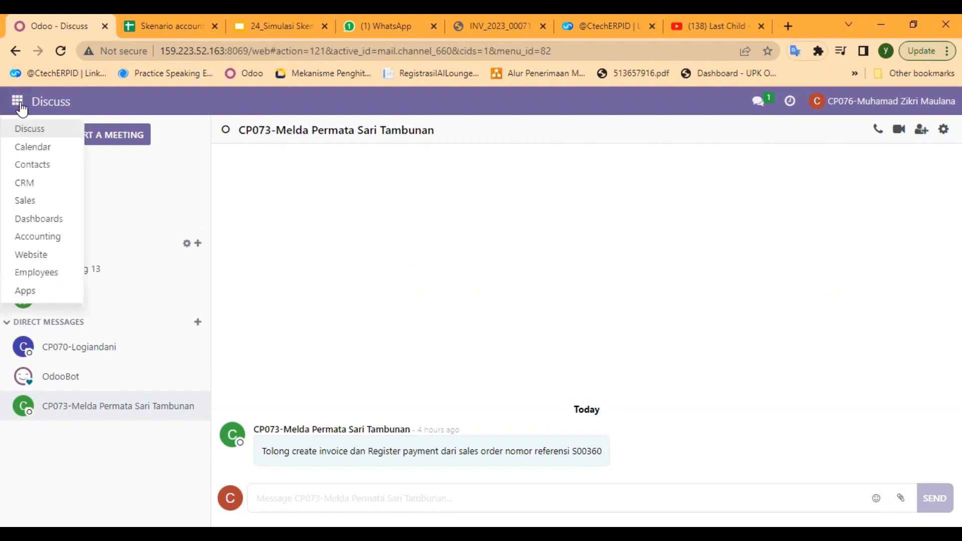
{"action": "left_click", "coordinate": [69, 243]}
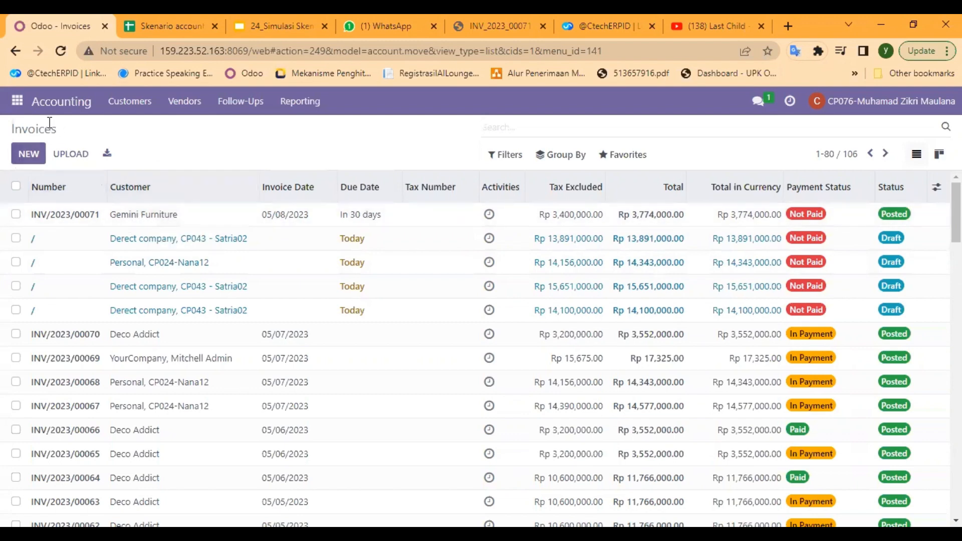
{"action": "left_click", "coordinate": [29, 154]}
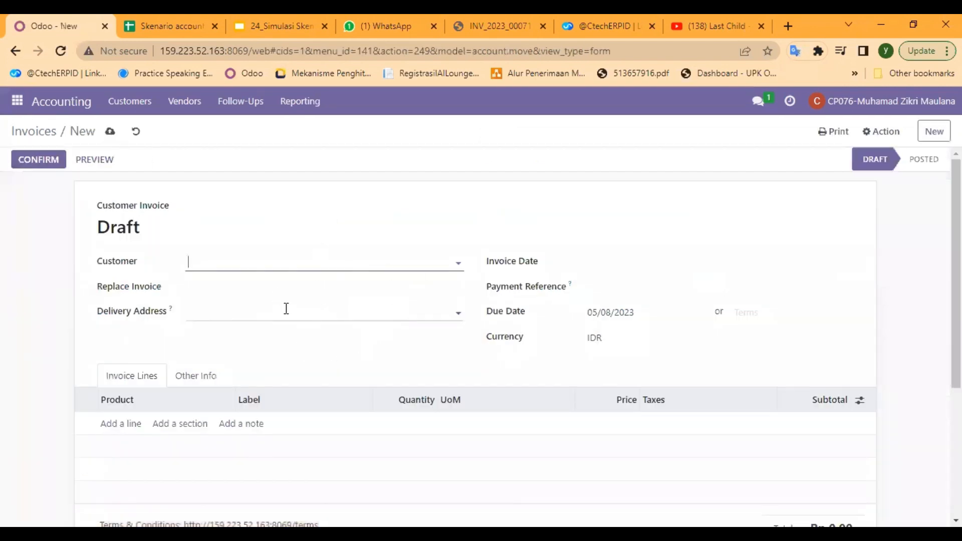
{"action": "left_click", "coordinate": [138, 20]}
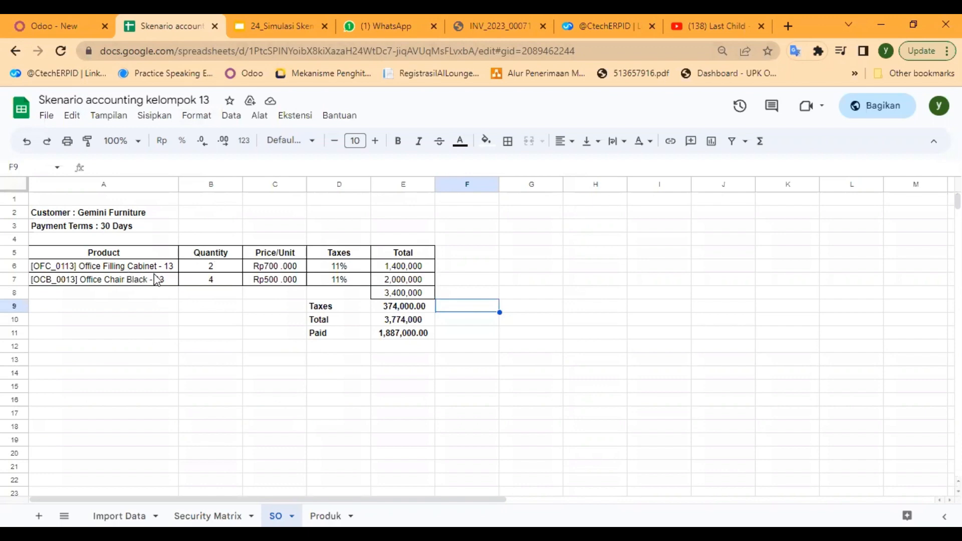
{"action": "left_click", "coordinate": [43, 18]}
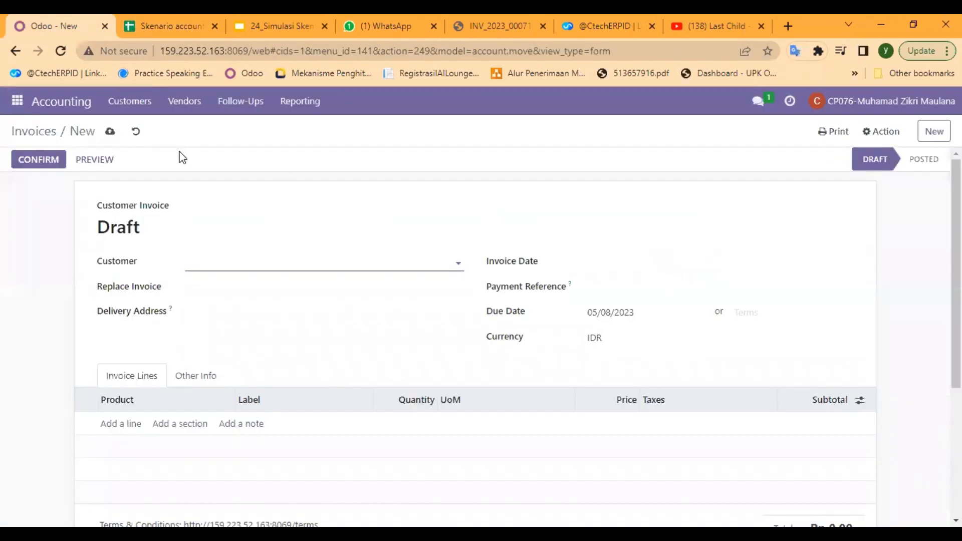
{"action": "left_click", "coordinate": [35, 132]}
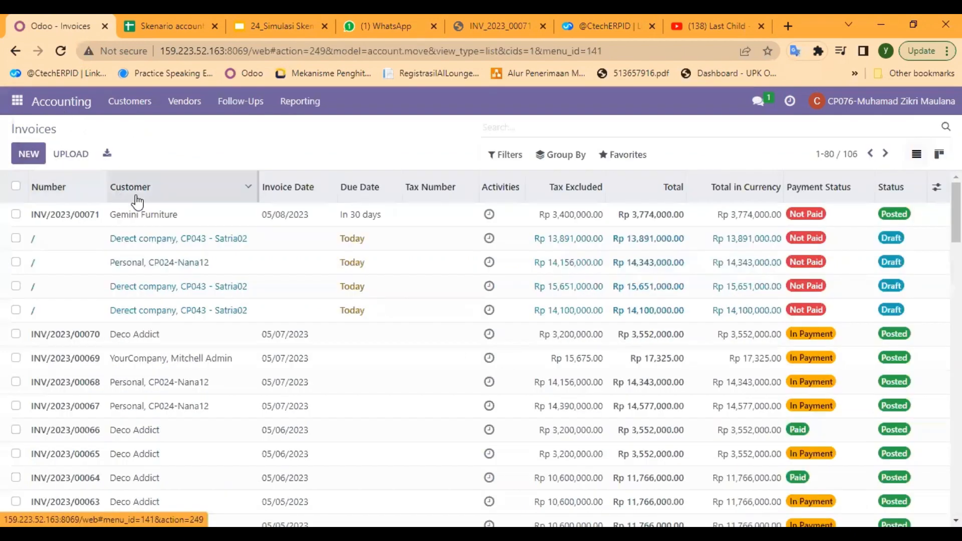
Open Gemini Furniture's posted customer invoice and compare its customer, terms and lines with the SO sheet of the scenario spreadsheet
{"action": "left_click", "coordinate": [171, 219]}
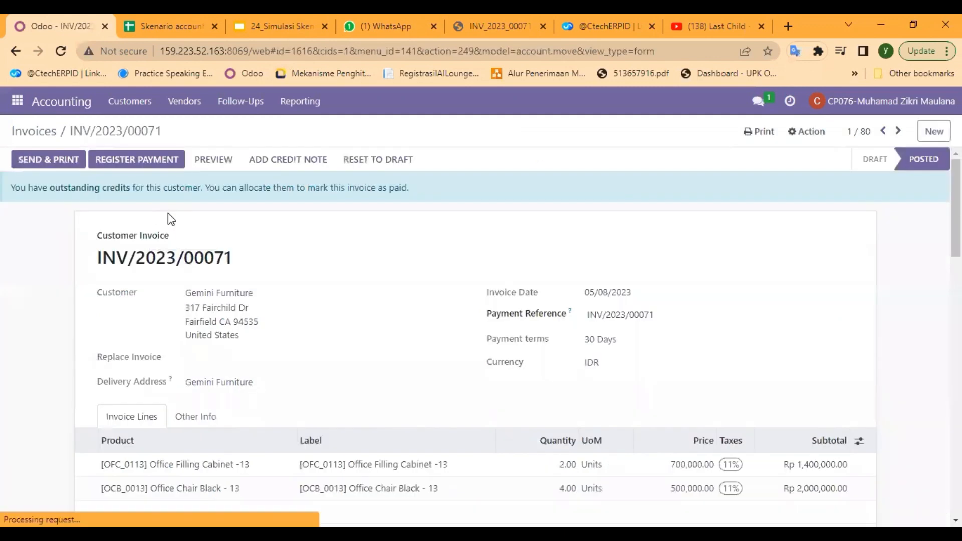
{"action": "scroll", "coordinate": [360, 347], "scroll_direction": "down", "scroll_amount": 1}
{"action": "scroll", "coordinate": [361, 347], "scroll_direction": "down", "scroll_amount": 1}
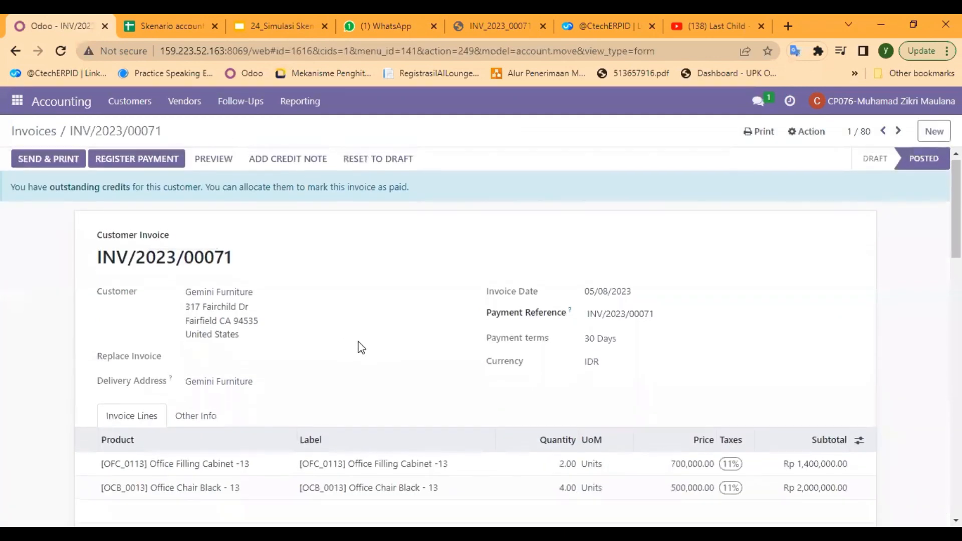
{"action": "left_click", "coordinate": [145, 17]}
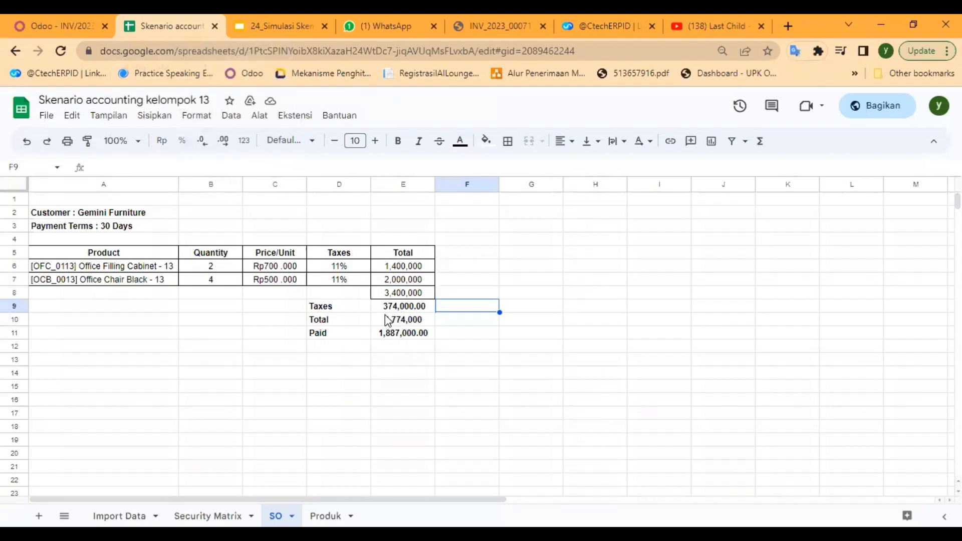
{"action": "left_click", "coordinate": [137, 214]}
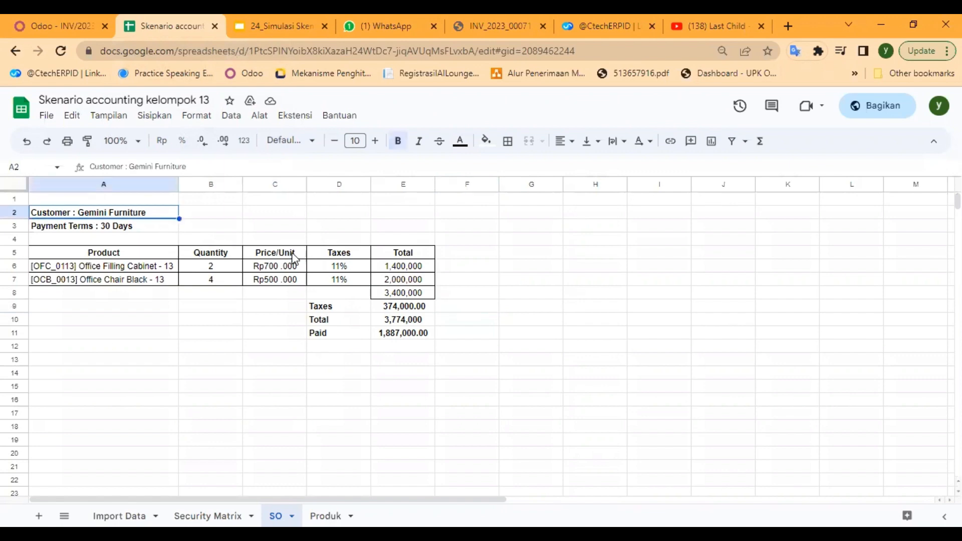
{"action": "left_click", "coordinate": [74, 25]}
{"action": "scroll", "coordinate": [443, 309], "scroll_direction": "up", "scroll_amount": 1}
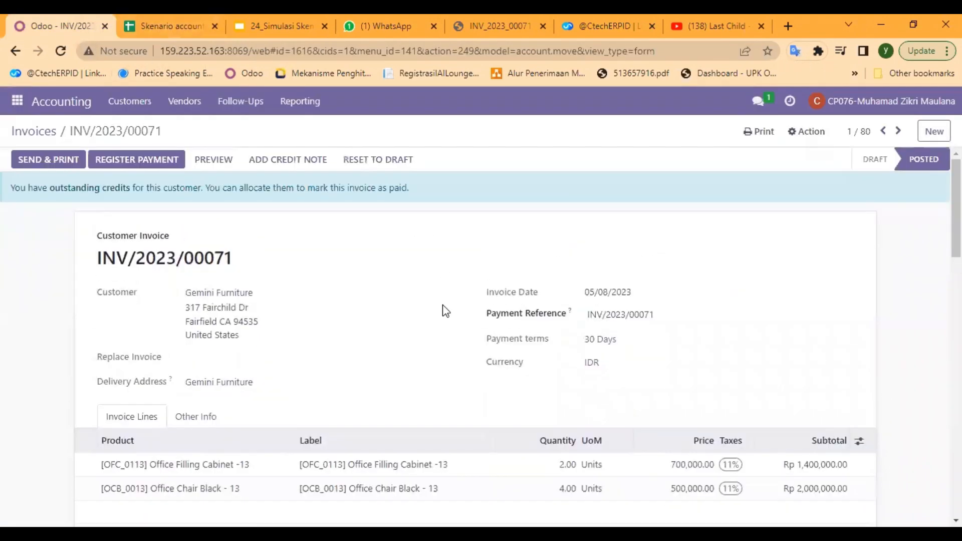
Reset the Gemini Furniture invoice to draft, review its header, lines and totals, and confirm it again
{"action": "left_click", "coordinate": [377, 159]}
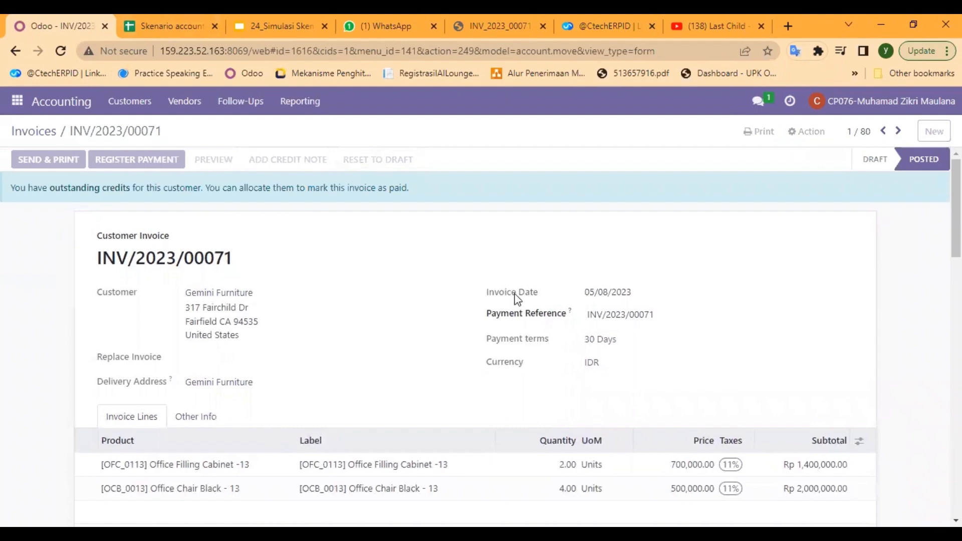
{"action": "scroll", "coordinate": [518, 299], "scroll_direction": "down", "scroll_amount": 1}
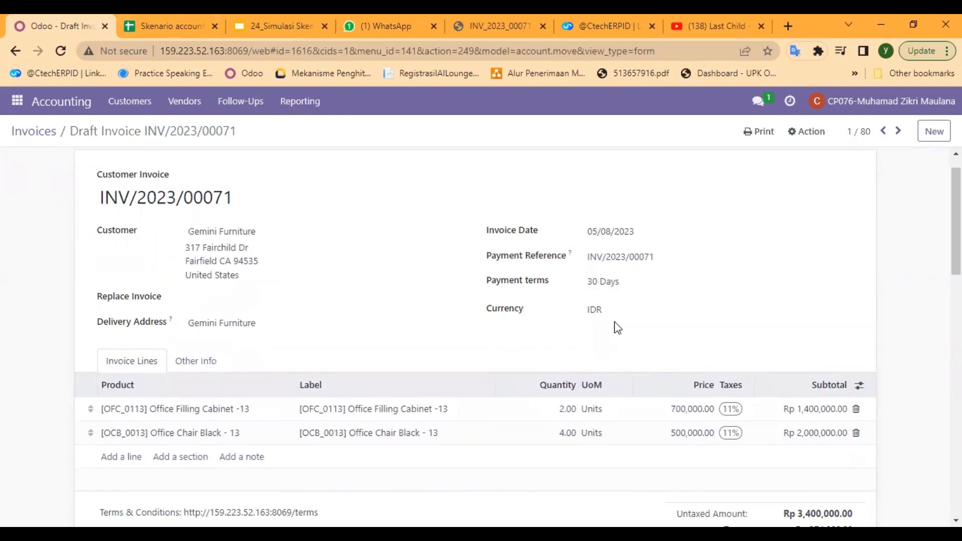
{"action": "scroll", "coordinate": [618, 328], "scroll_direction": "down", "scroll_amount": 1}
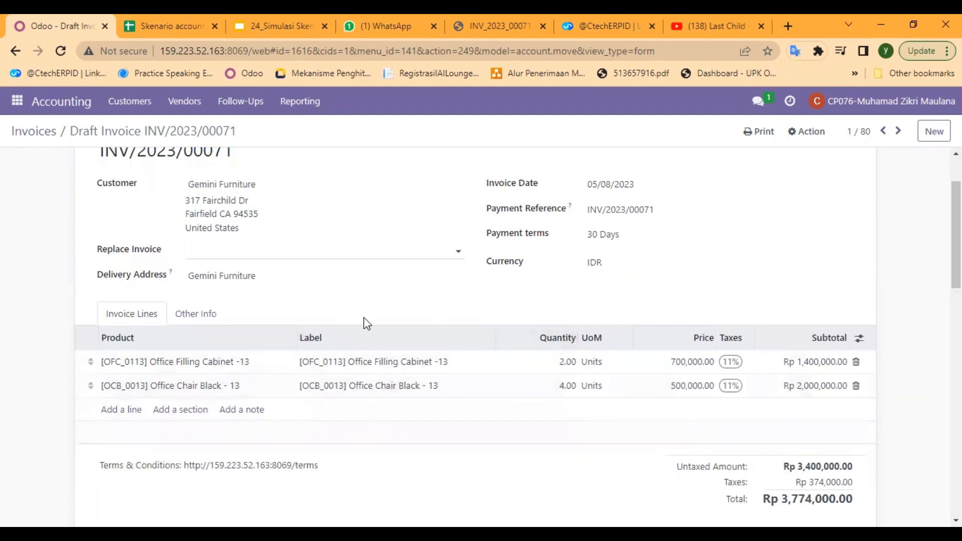
{"action": "scroll", "coordinate": [367, 322], "scroll_direction": "up", "scroll_amount": 2}
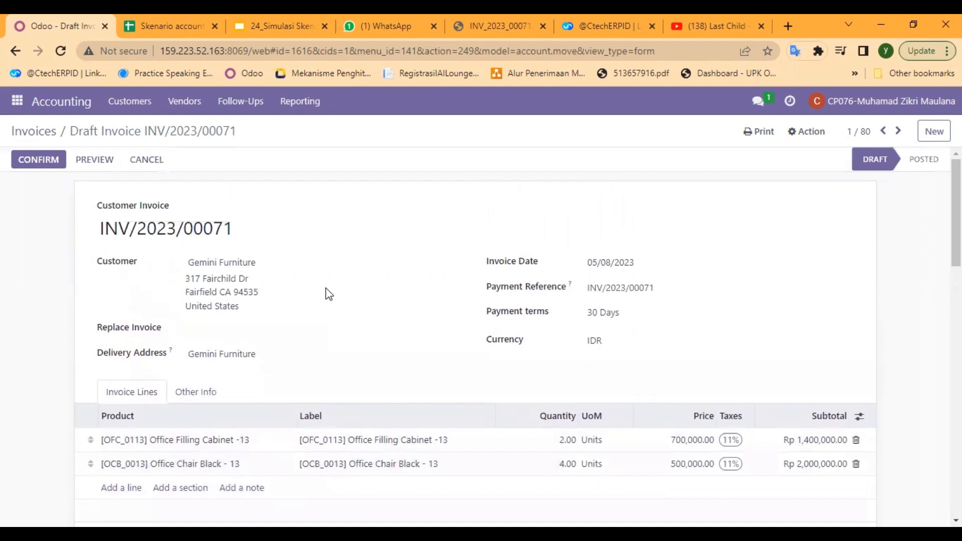
{"action": "left_click", "coordinate": [44, 159]}
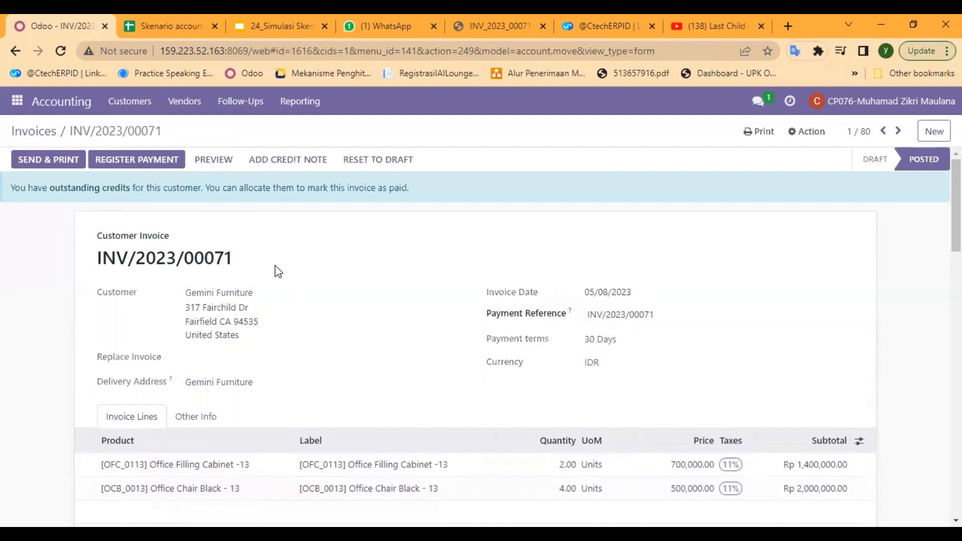
{"action": "scroll", "coordinate": [275, 271], "scroll_direction": "down", "scroll_amount": 2}
{"action": "scroll", "coordinate": [275, 270], "scroll_direction": "up", "scroll_amount": 2}
{"action": "left_click", "coordinate": [151, 163]}
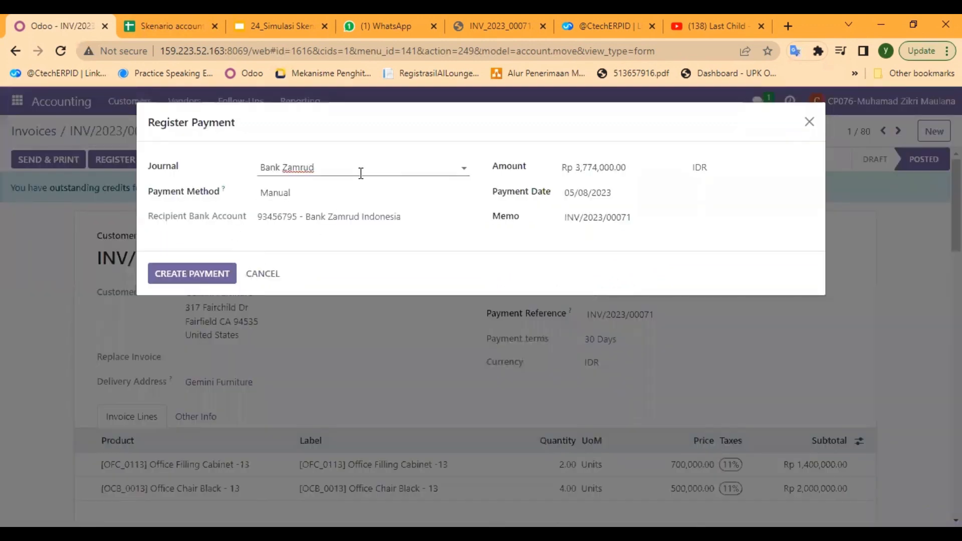
{"action": "left_click", "coordinate": [465, 166]}
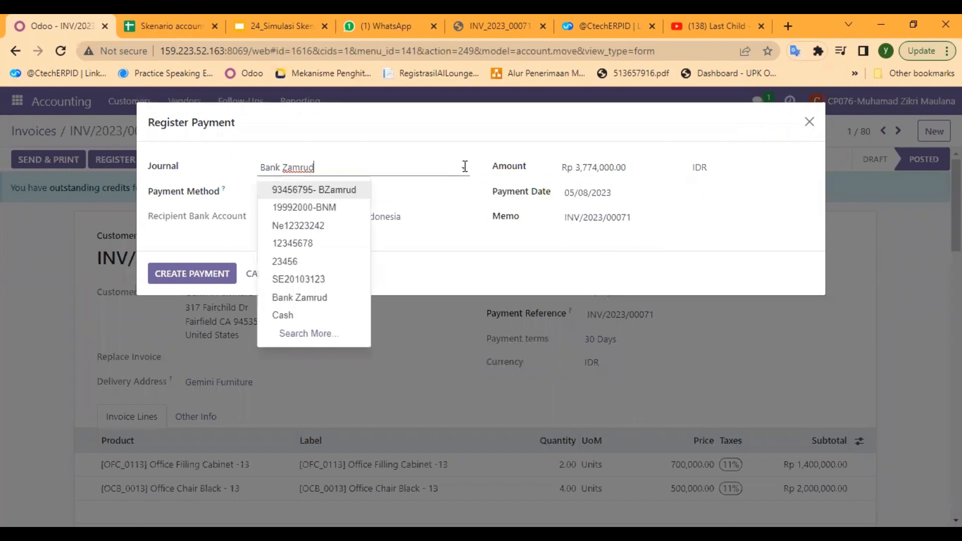
{"action": "left_click", "coordinate": [317, 317]}
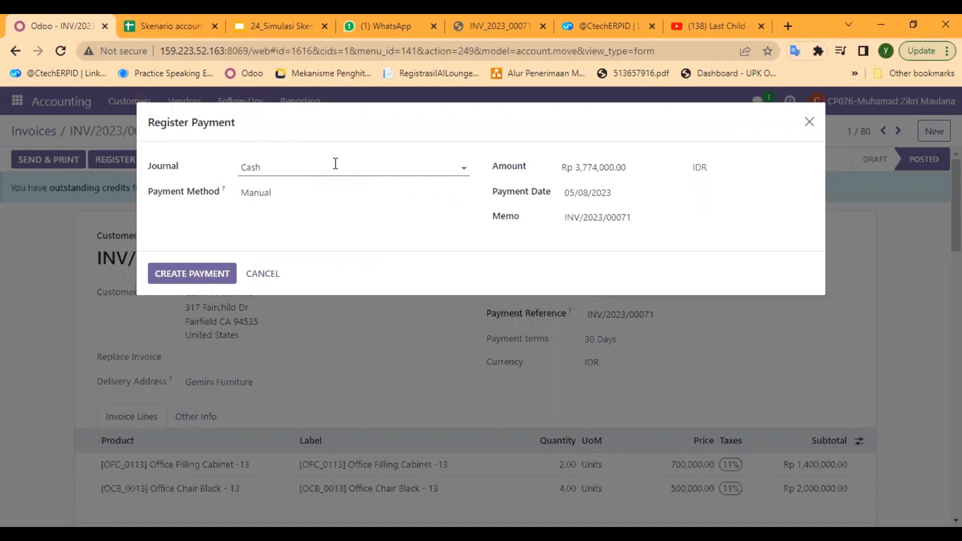
{"action": "left_click", "coordinate": [627, 167]}
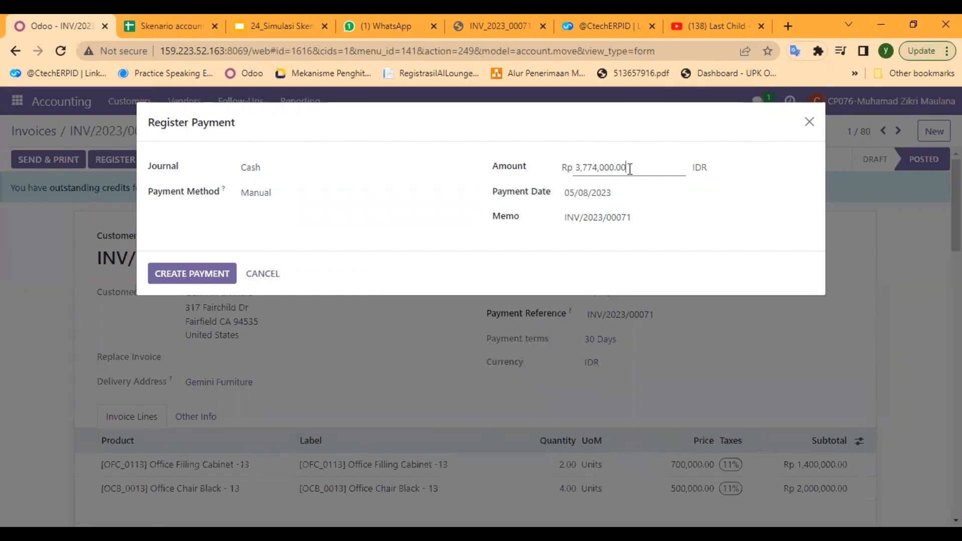
{"action": "left_click_drag", "start_coordinate": [627, 168], "coordinate": [576, 164]}
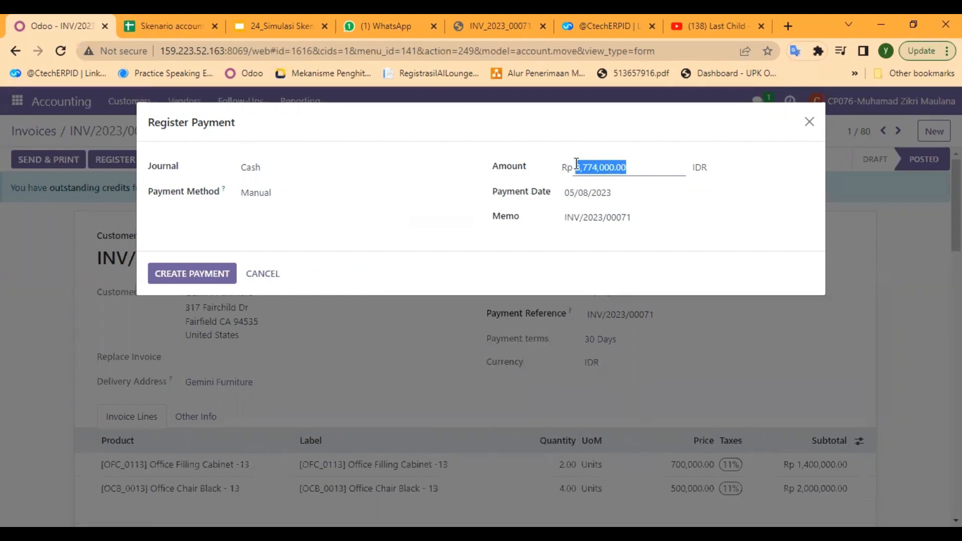
{"action": "key", "text": "BackSpace"}
{"action": "left_click", "coordinate": [811, 17]}
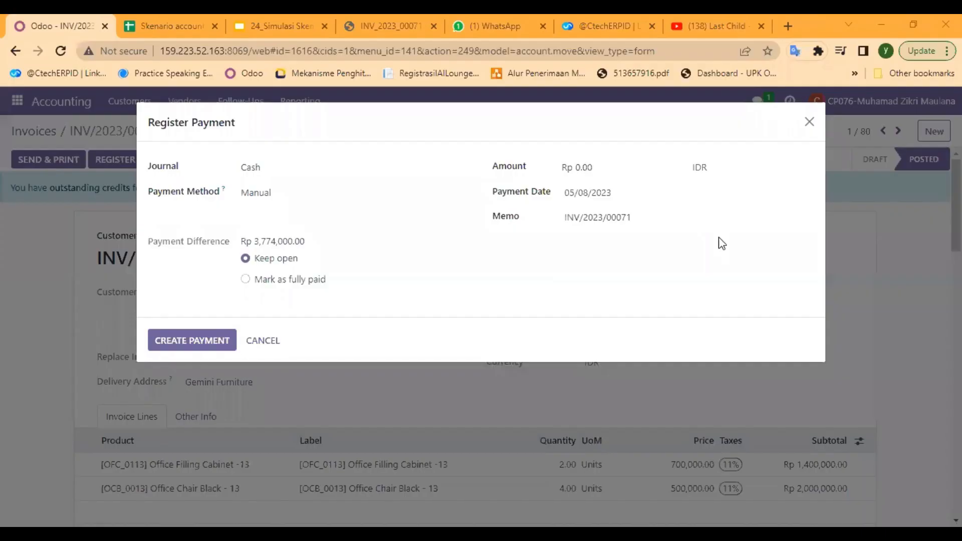
{"action": "left_click", "coordinate": [621, 170]}
{"action": "type", "text": "1887000"}
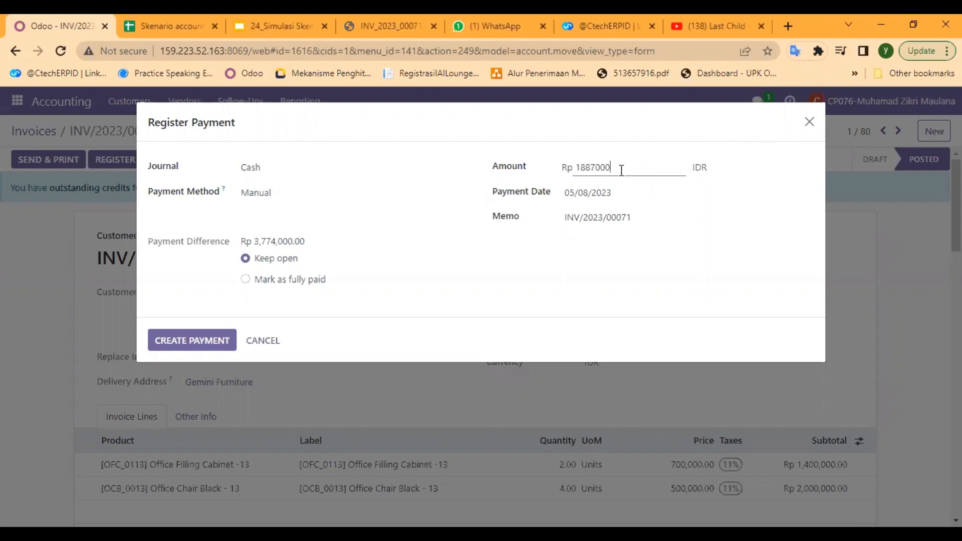
{"action": "left_click", "coordinate": [751, 243]}
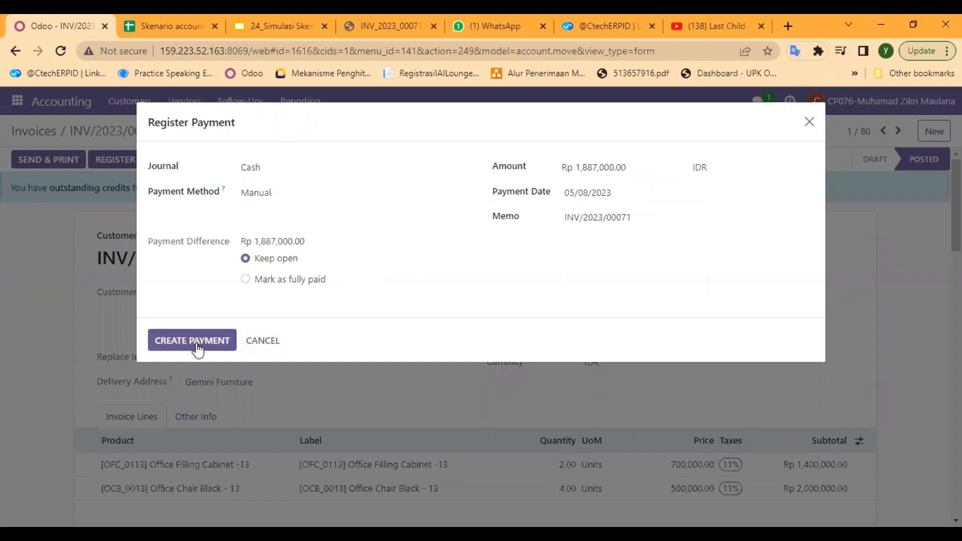
{"action": "left_click", "coordinate": [809, 123]}
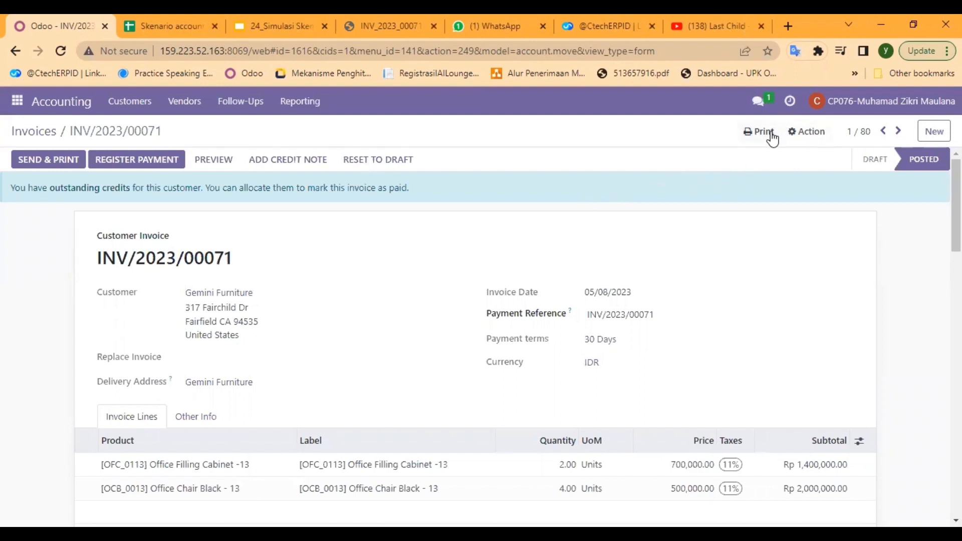
Register a partial payment of Rp 1,887,000 on the Gemini Furniture invoice through the Cash journal, keeping the payment difference open
{"action": "left_click", "coordinate": [149, 169]}
{"action": "left_click", "coordinate": [464, 168]}
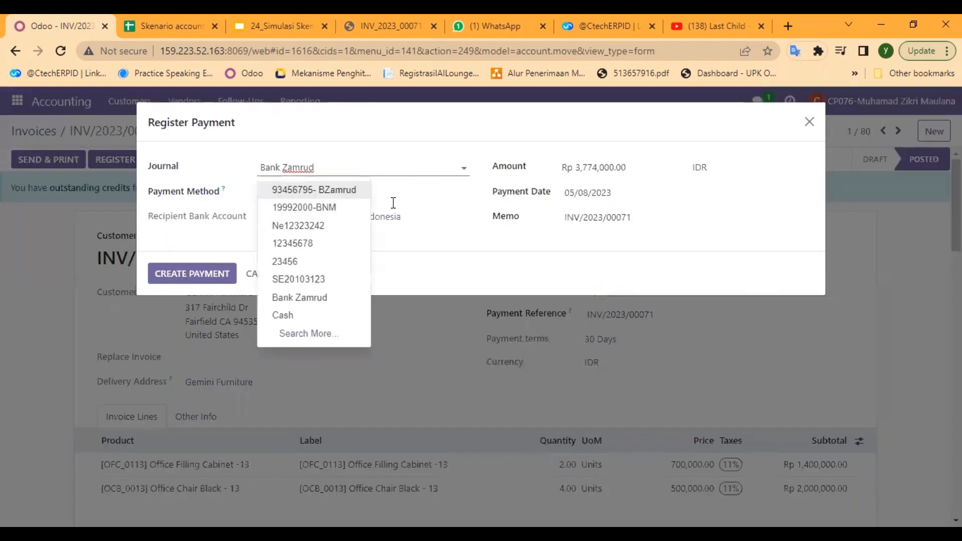
{"action": "left_click", "coordinate": [329, 315]}
{"action": "left_click", "coordinate": [523, 172]}
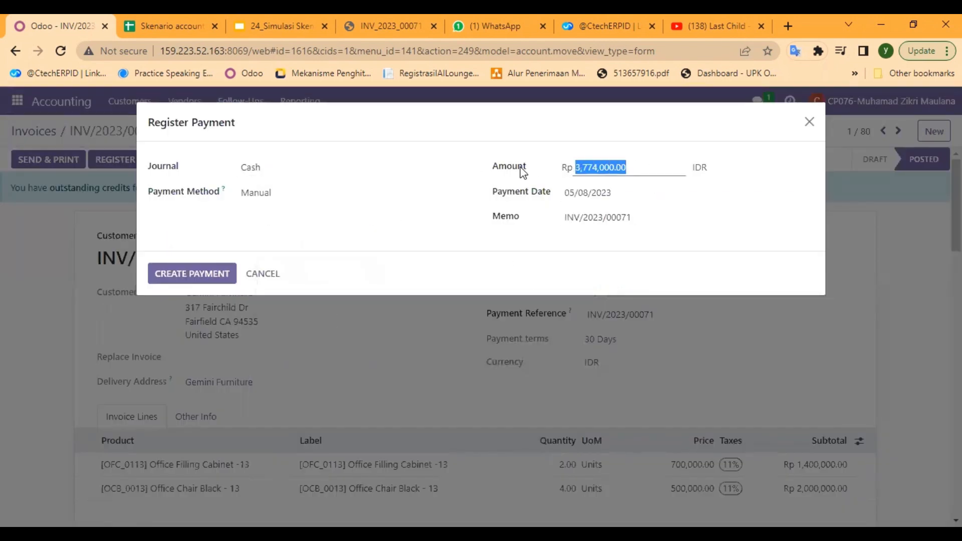
{"action": "type", "text": "18870"}
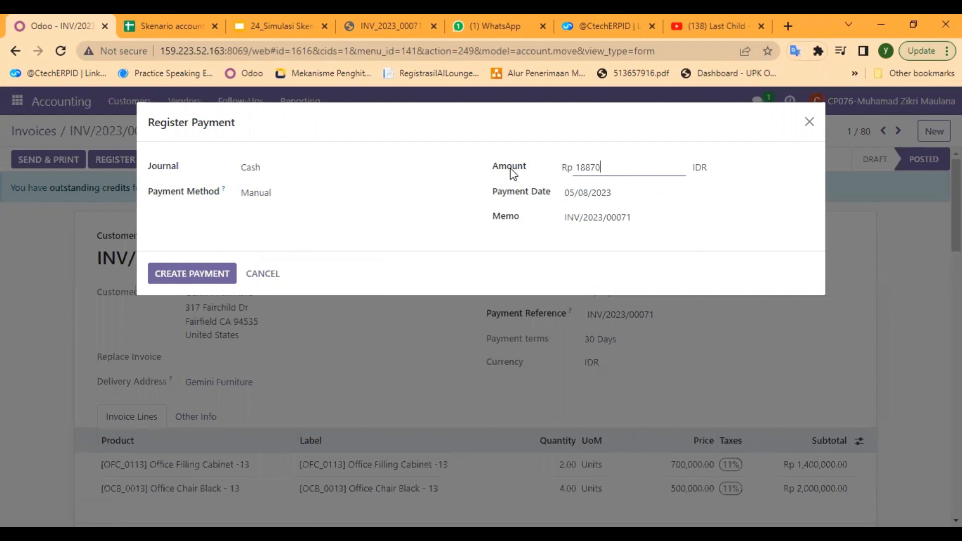
{"action": "type", "text": "00"}
{"action": "key", "text": "Return"}
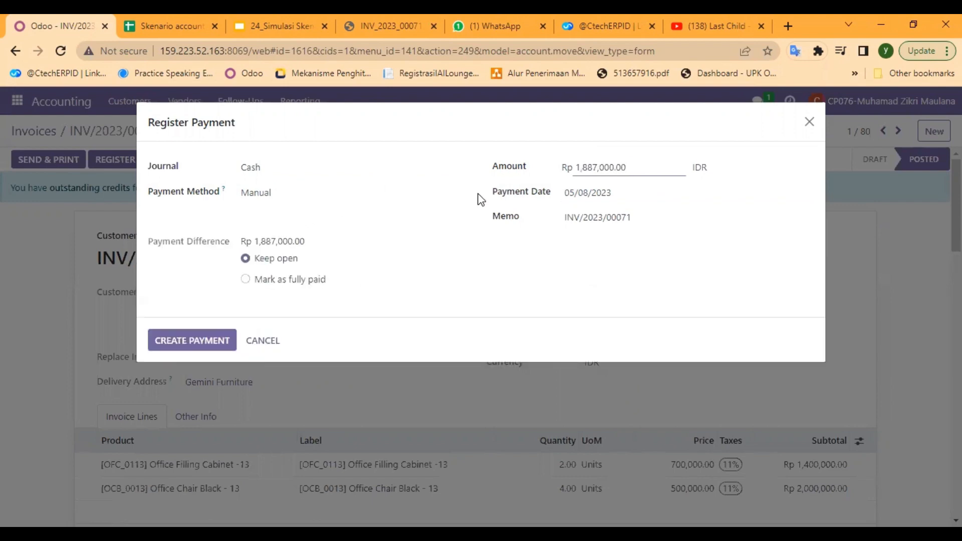
{"action": "left_click", "coordinate": [184, 340]}
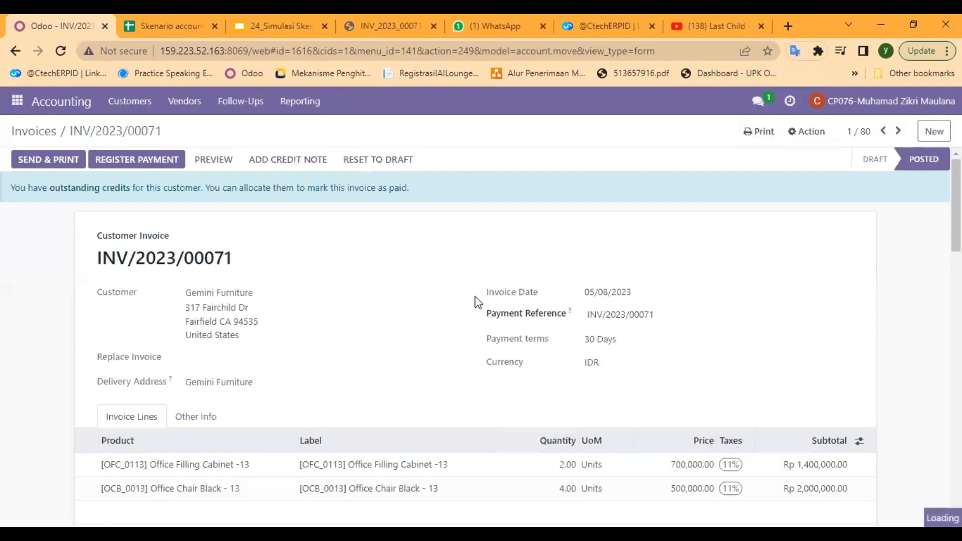
{"action": "scroll", "coordinate": [393, 271], "scroll_direction": "down", "scroll_amount": 1}
{"action": "scroll", "coordinate": [396, 273], "scroll_direction": "up", "scroll_amount": 1}
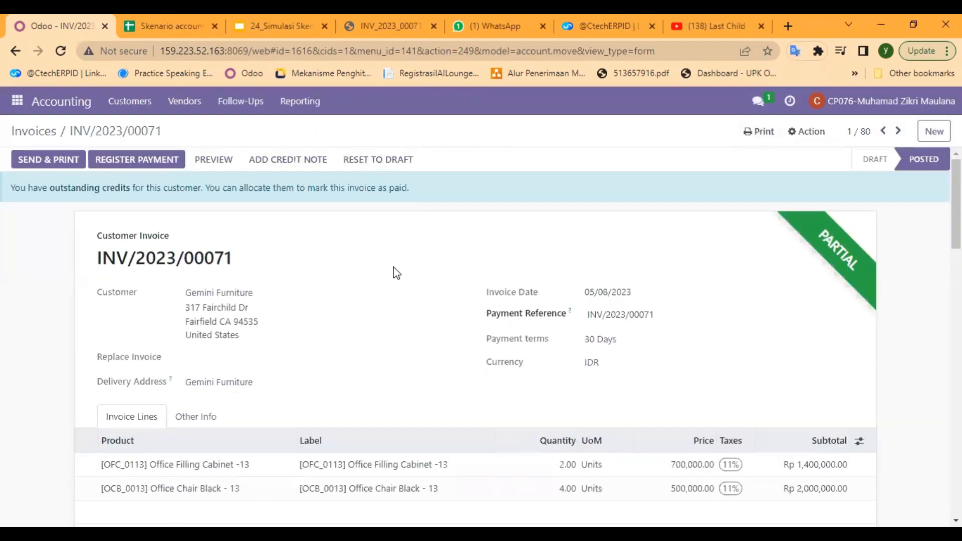
Print the posted Gemini Furniture invoice as a PDF with its payment details included
{"action": "left_click", "coordinate": [749, 140]}
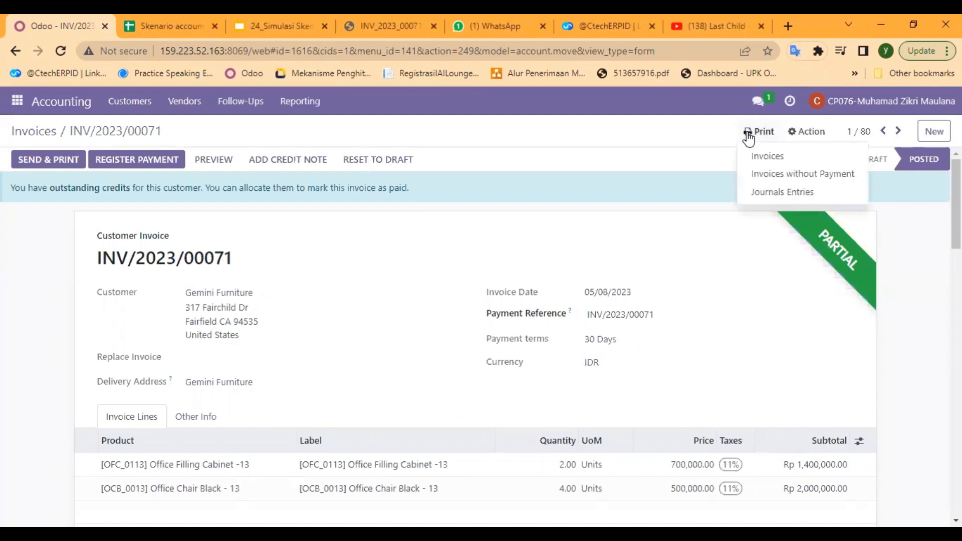
{"action": "left_click", "coordinate": [767, 157]}
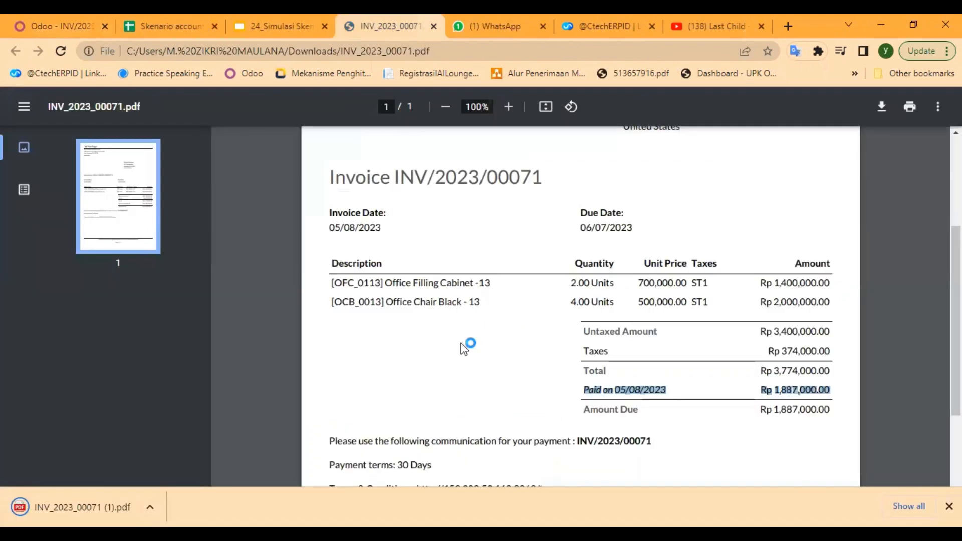
Examine the invoice PDF's header, product lines, taxes, partial payment, amount due and payment terms
{"action": "scroll", "coordinate": [524, 324], "scroll_direction": "down", "scroll_amount": 2}
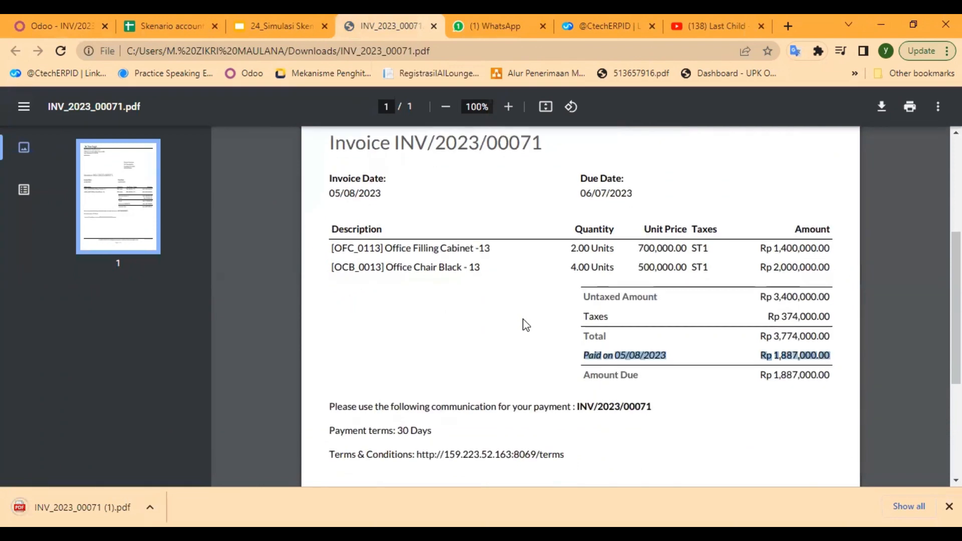
{"action": "scroll", "coordinate": [525, 325], "scroll_direction": "up", "scroll_amount": 2}
{"action": "scroll", "coordinate": [525, 325], "scroll_direction": "up", "scroll_amount": 4}
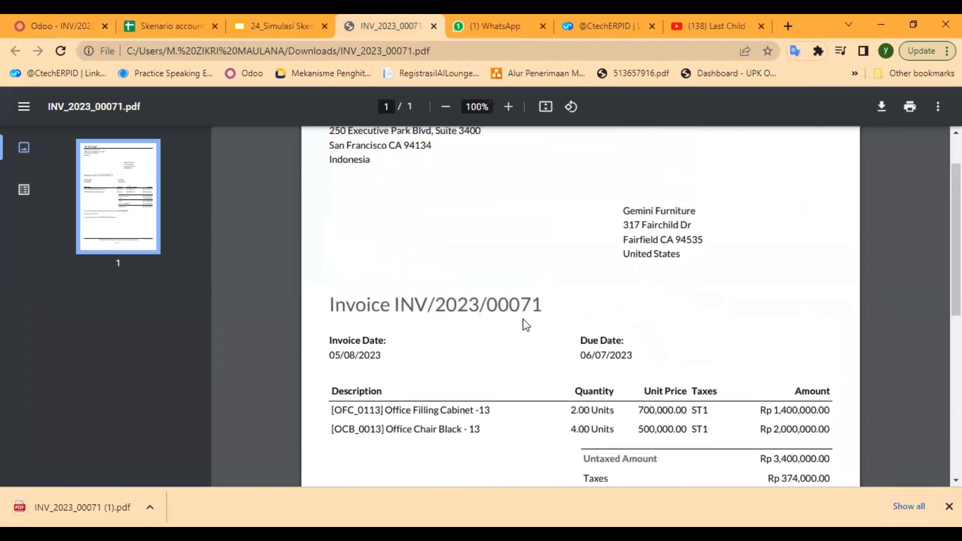
{"action": "scroll", "coordinate": [526, 324], "scroll_direction": "down", "scroll_amount": 1}
{"action": "scroll", "coordinate": [526, 325], "scroll_direction": "up", "scroll_amount": 1}
{"action": "scroll", "coordinate": [525, 325], "scroll_direction": "down", "scroll_amount": 4}
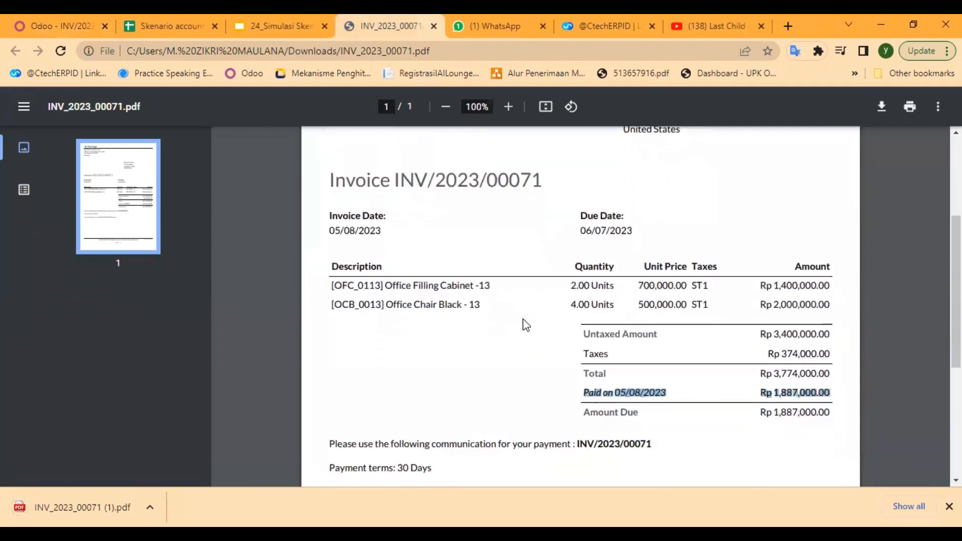
{"action": "scroll", "coordinate": [526, 325], "scroll_direction": "down", "scroll_amount": 1}
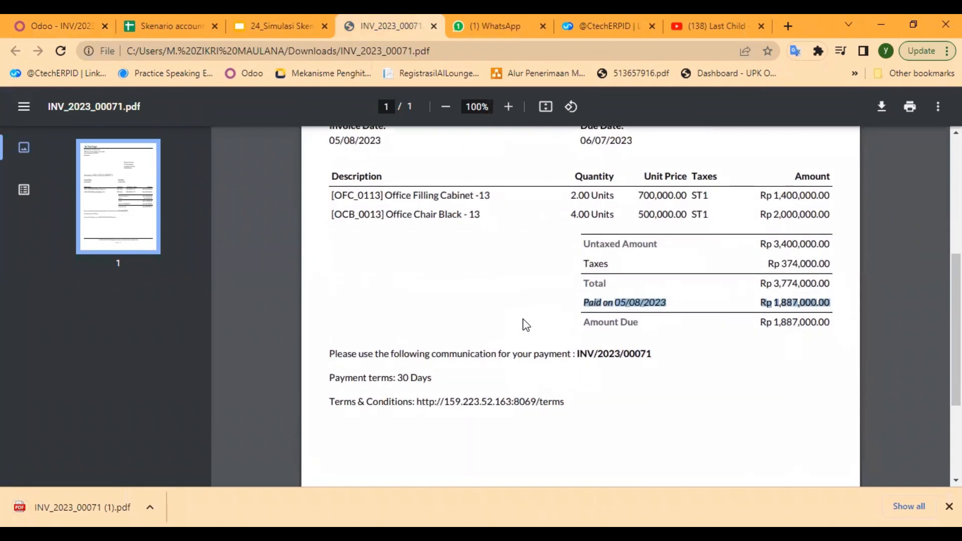
{"action": "scroll", "coordinate": [525, 325], "scroll_direction": "up", "scroll_amount": 3}
{"action": "scroll", "coordinate": [525, 325], "scroll_direction": "down", "scroll_amount": 1}
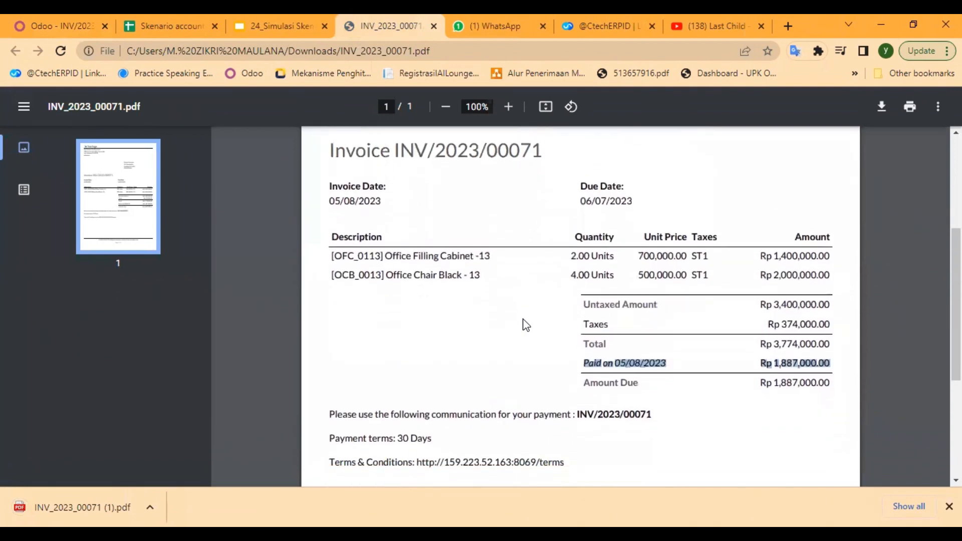
{"action": "scroll", "coordinate": [526, 324], "scroll_direction": "down", "scroll_amount": 1}
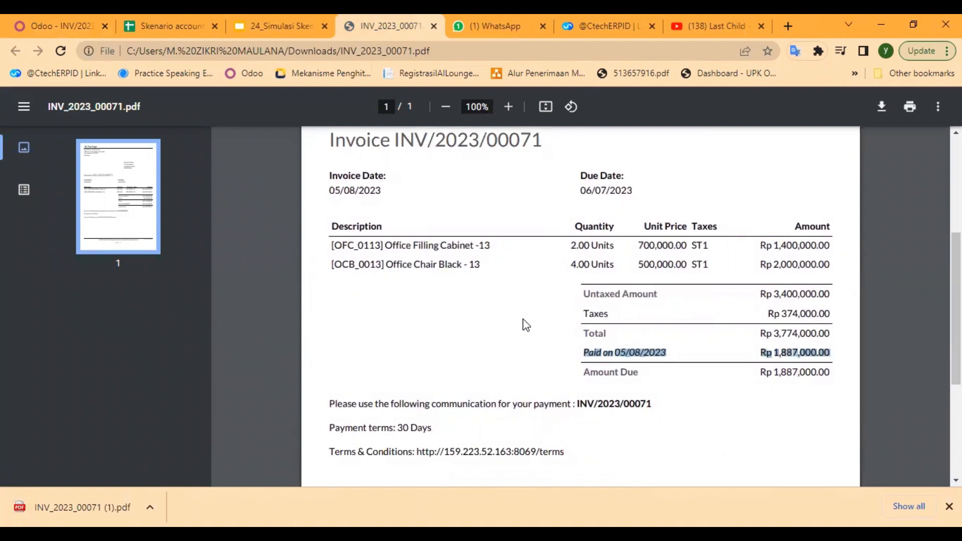
{"action": "scroll", "coordinate": [525, 325], "scroll_direction": "down", "scroll_amount": 1}
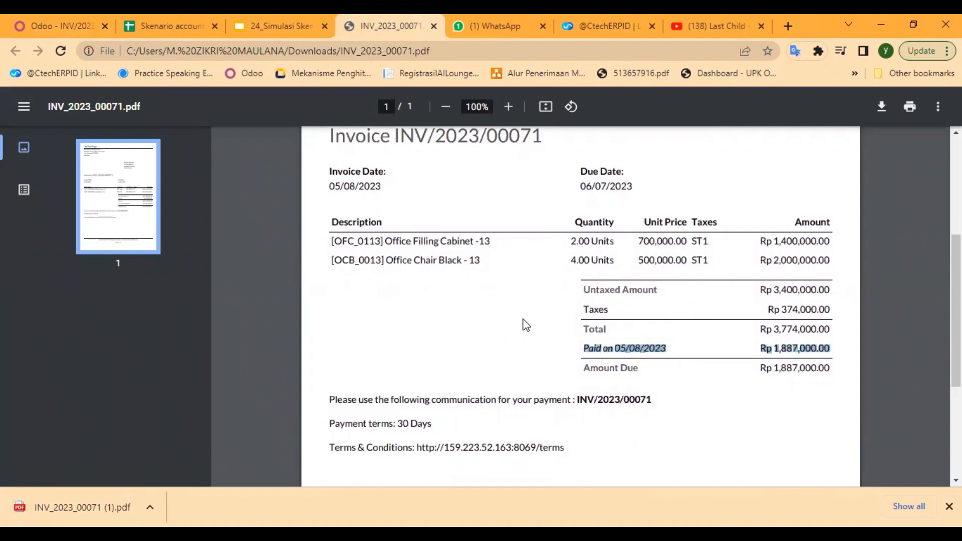
{"action": "scroll", "coordinate": [526, 325], "scroll_direction": "down", "scroll_amount": 1}
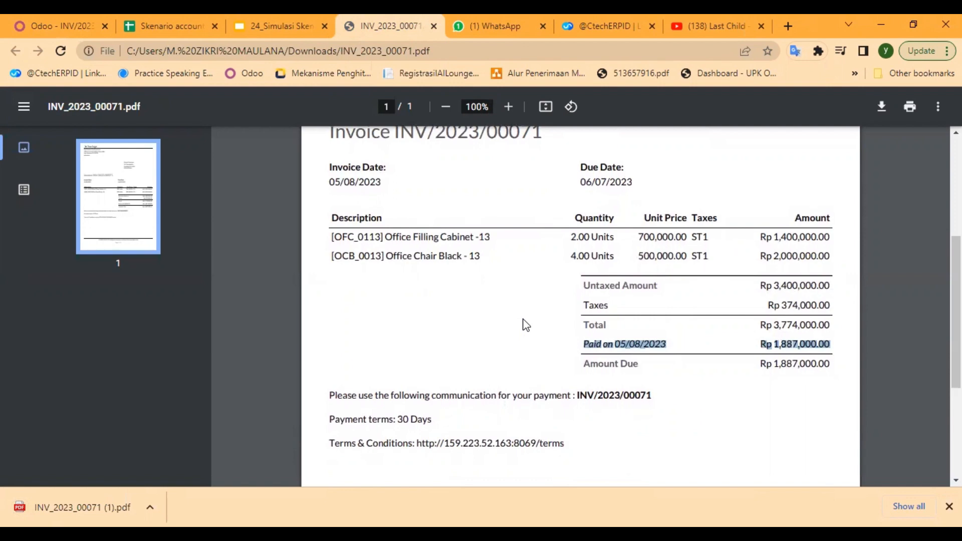
{"action": "scroll", "coordinate": [404, 299], "scroll_direction": "down", "scroll_amount": 2}
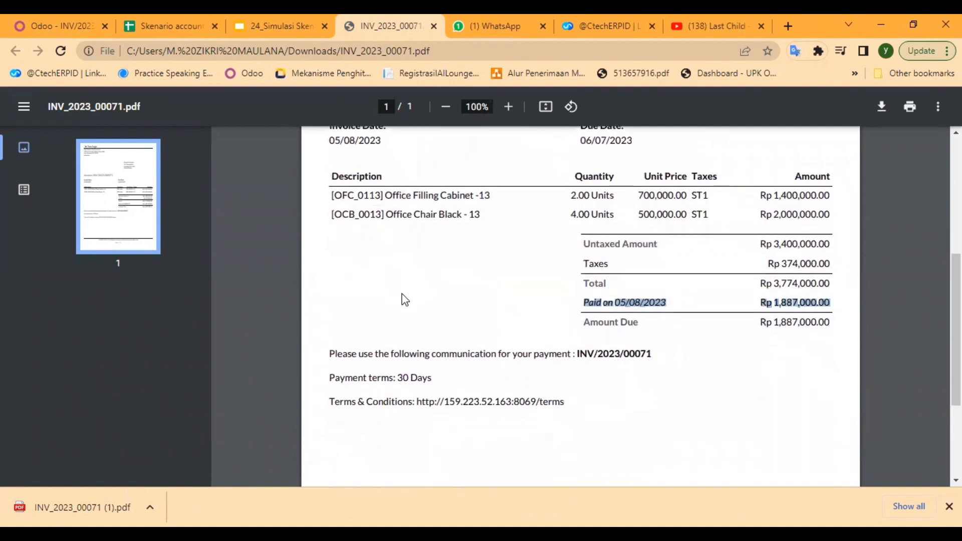
{"action": "scroll", "coordinate": [405, 300], "scroll_direction": "up", "scroll_amount": 3}
{"action": "scroll", "coordinate": [405, 299], "scroll_direction": "down", "scroll_amount": 1}
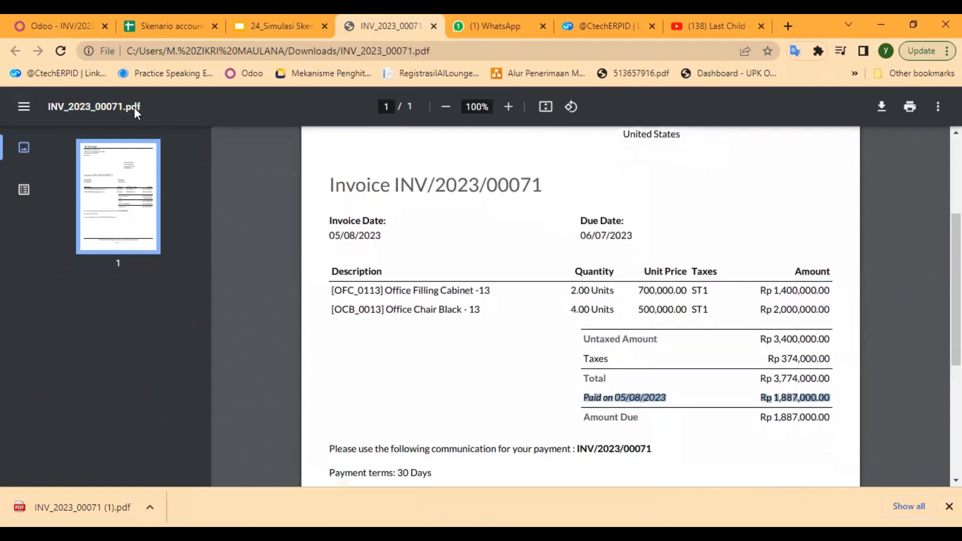
Return to Odoo and open the direct-message conversation with the colleague listed above OdooBot in Discuss
{"action": "left_click", "coordinate": [47, 26]}
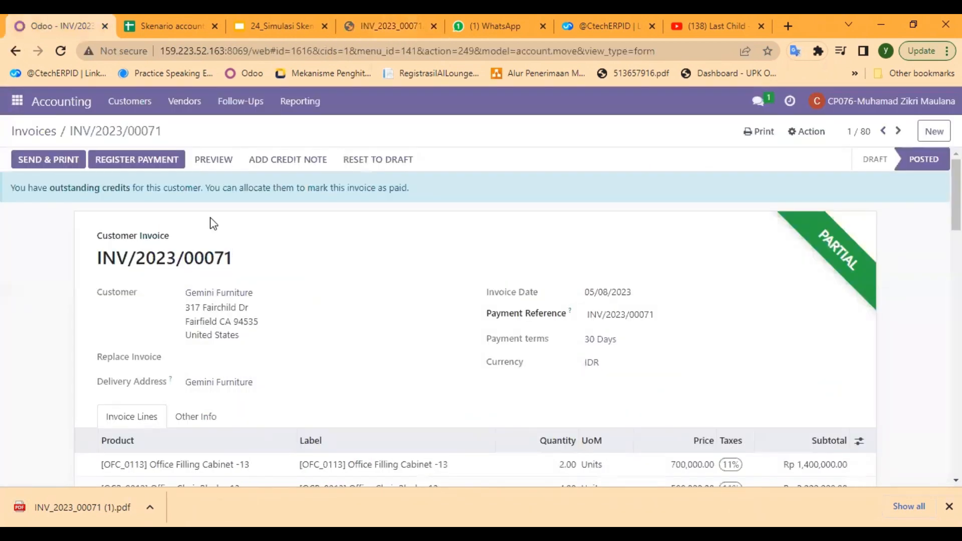
{"action": "left_click", "coordinate": [17, 103]}
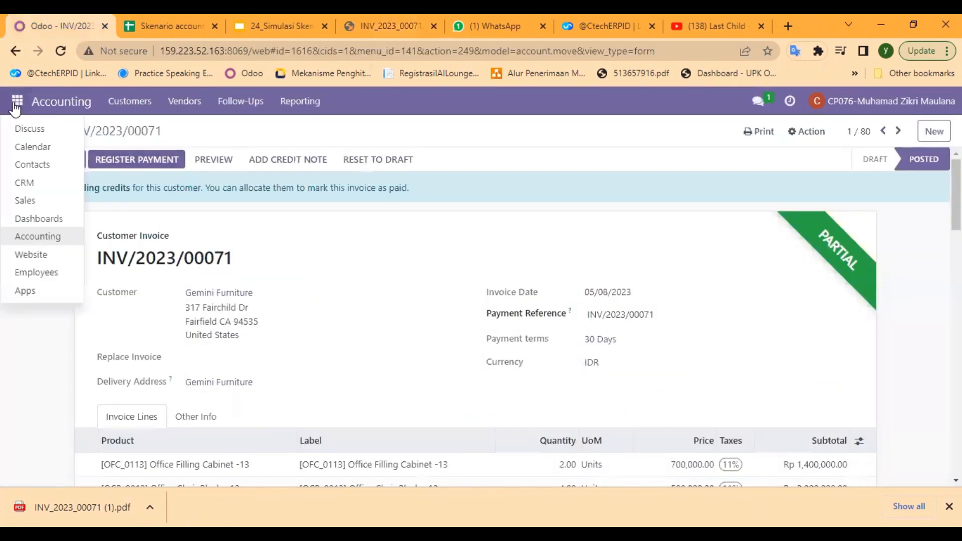
{"action": "left_click", "coordinate": [30, 129]}
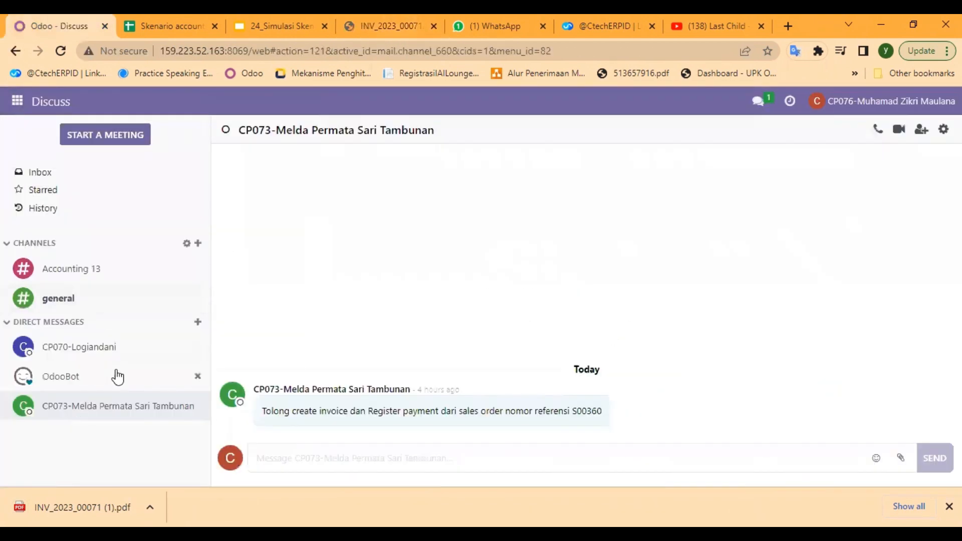
{"action": "left_click", "coordinate": [86, 353]}
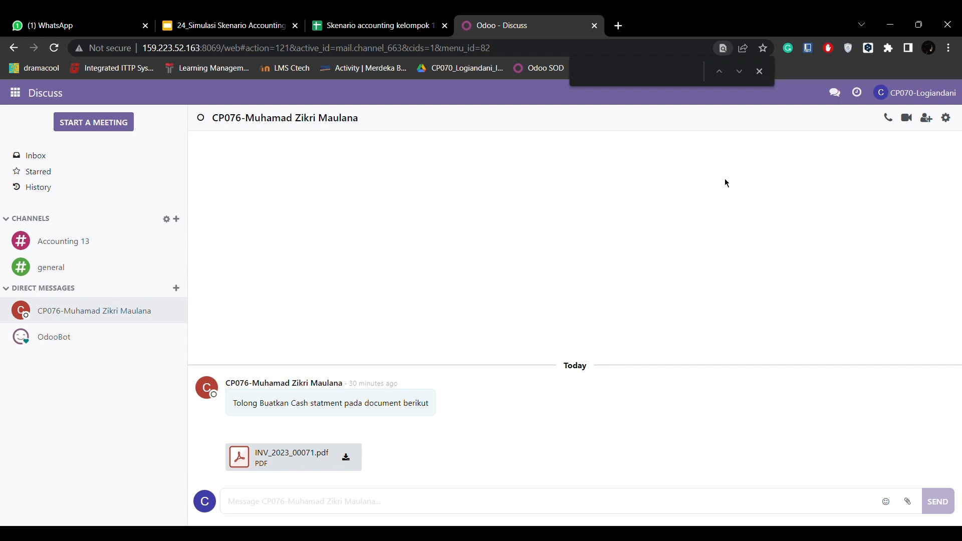
Go from Discuss to the Accounting dashboard, open the Cash journal's statement lines and look through the reconciliation view
{"action": "left_click", "coordinate": [760, 71]}
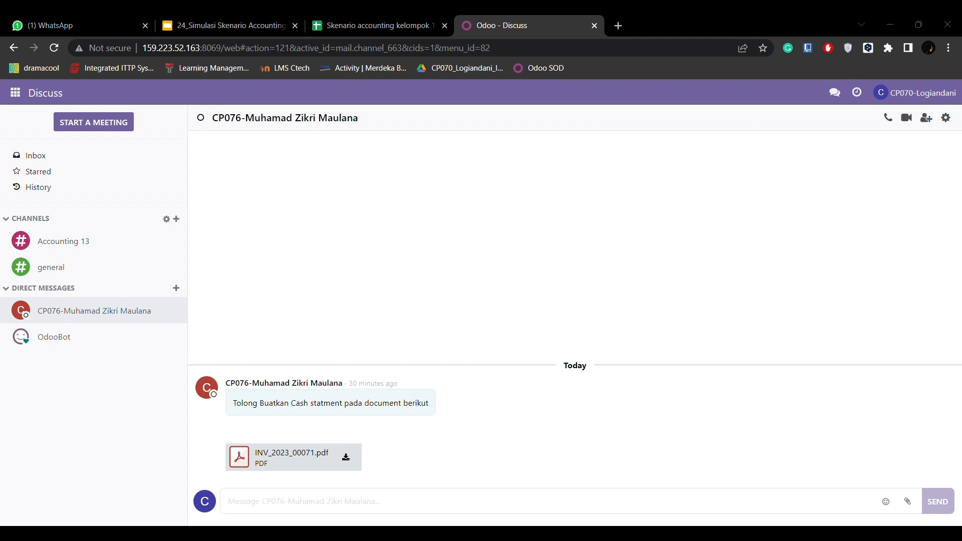
{"action": "left_click", "coordinate": [15, 94]}
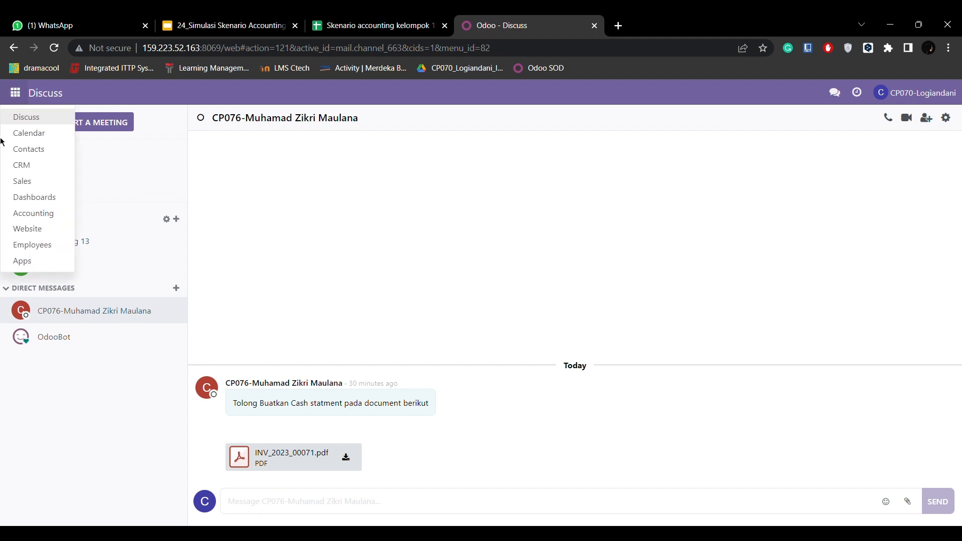
{"action": "left_click", "coordinate": [50, 216]}
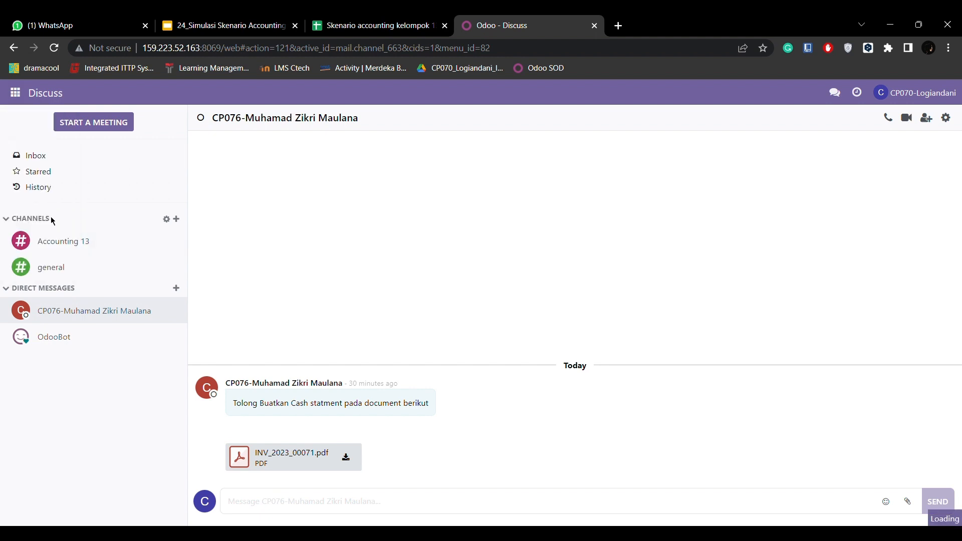
{"action": "scroll", "coordinate": [389, 427], "scroll_direction": "down", "scroll_amount": 4}
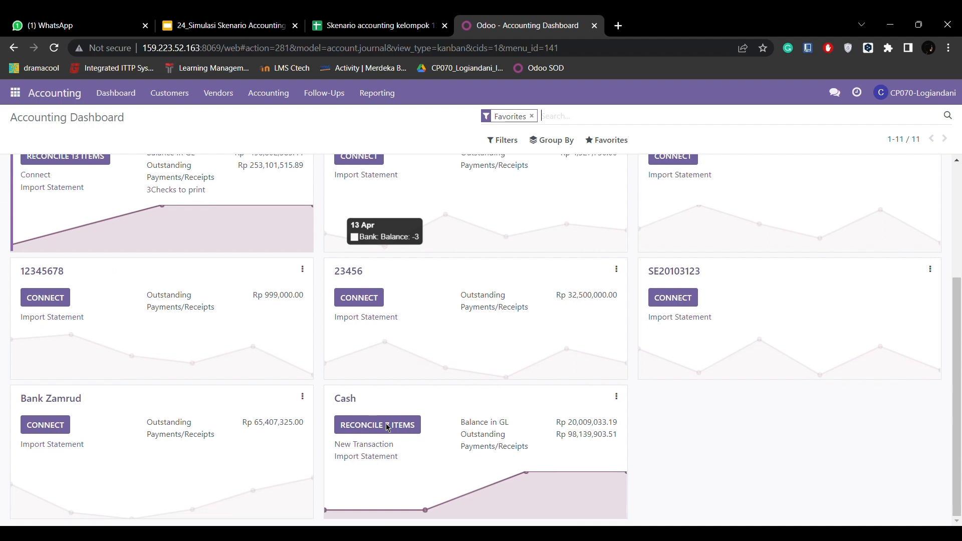
{"action": "left_click", "coordinate": [617, 397]}
{"action": "left_click", "coordinate": [401, 298]}
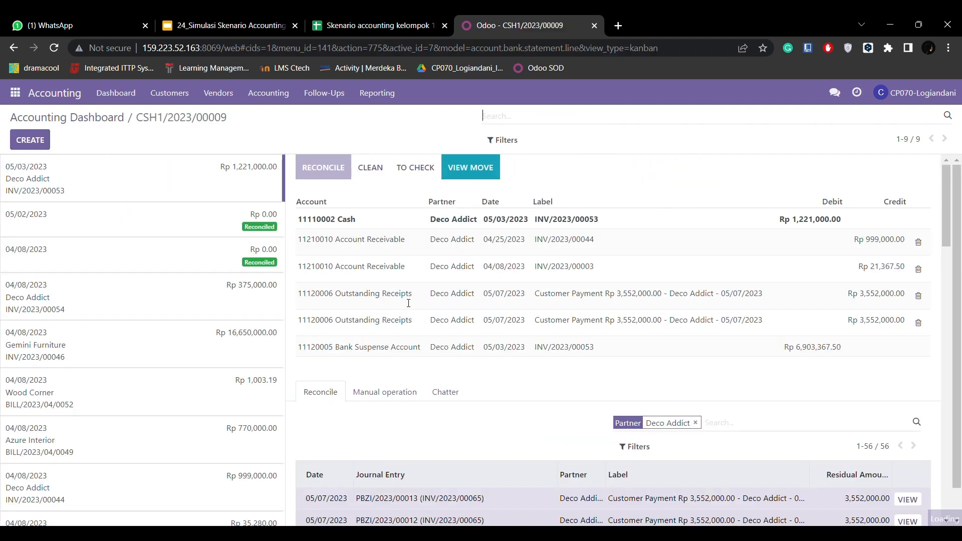
{"action": "scroll", "coordinate": [365, 291], "scroll_direction": "down", "scroll_amount": 4}
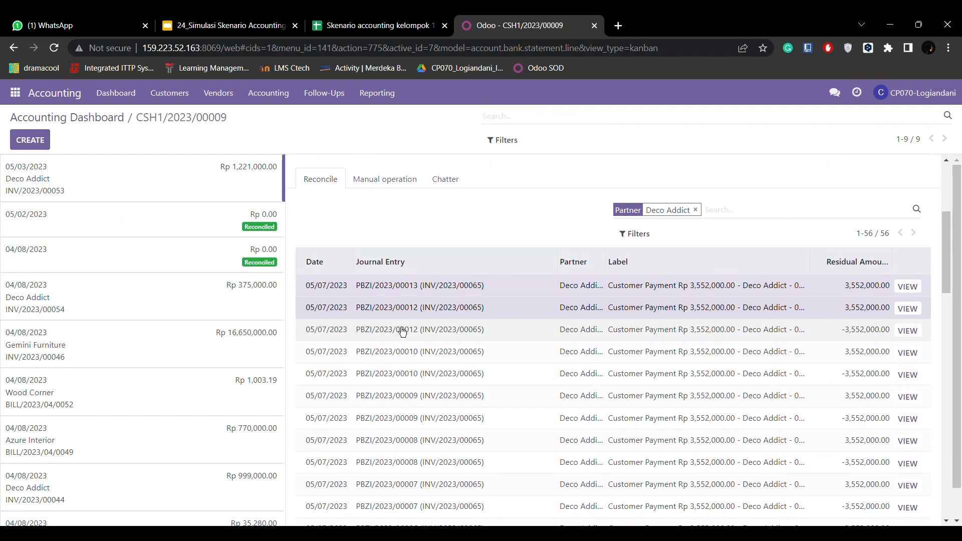
{"action": "scroll", "coordinate": [402, 333], "scroll_direction": "up", "scroll_amount": 4}
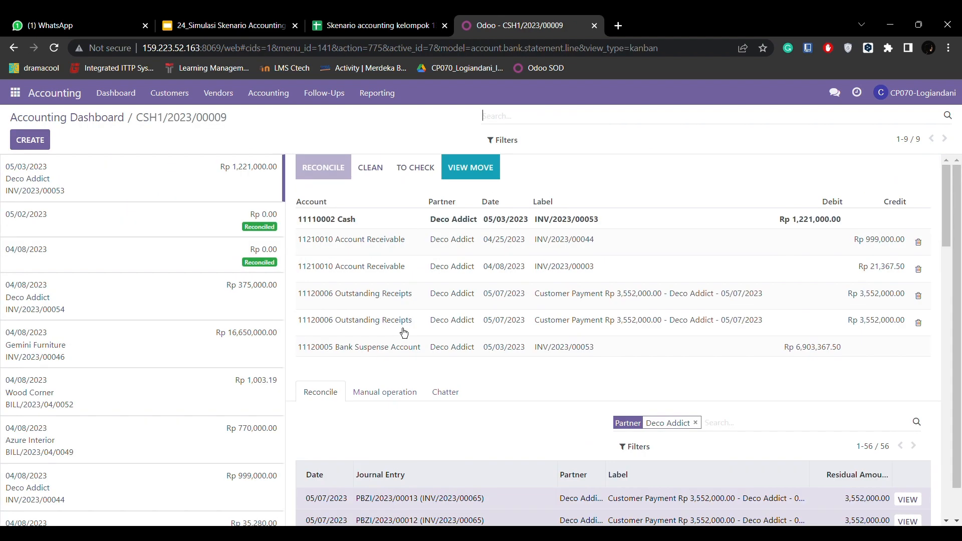
Start a new statement line in the Cash journal with label INV/2023/00071 and partner Gemini Furniture
{"action": "left_click", "coordinate": [38, 144]}
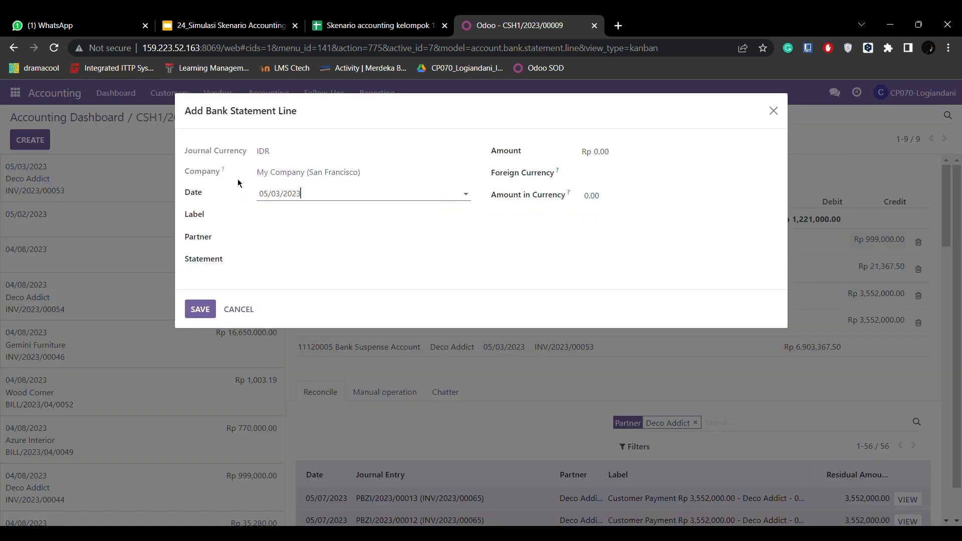
{"action": "left_click", "coordinate": [289, 215]}
{"action": "key", "text": "alt+Tab"}
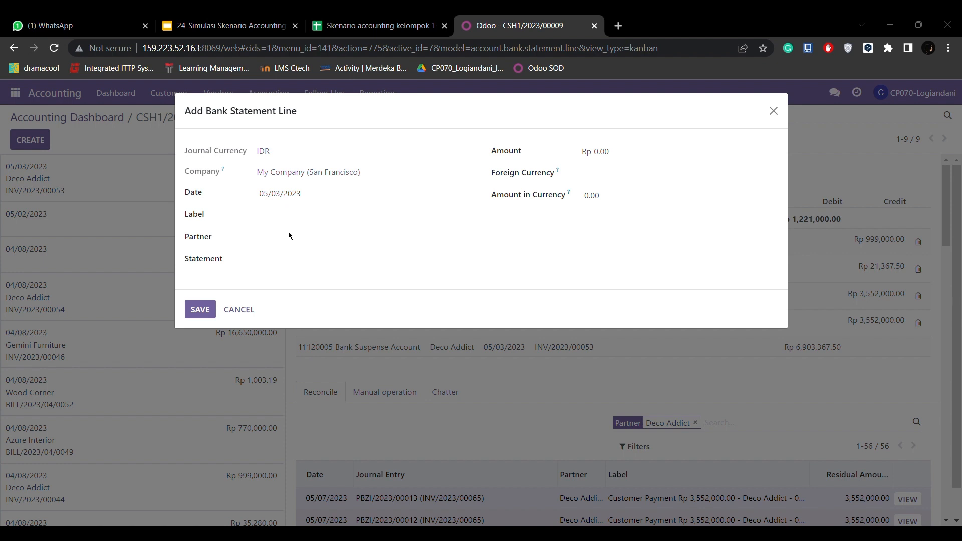
{"action": "key", "text": "alt+Tab"}
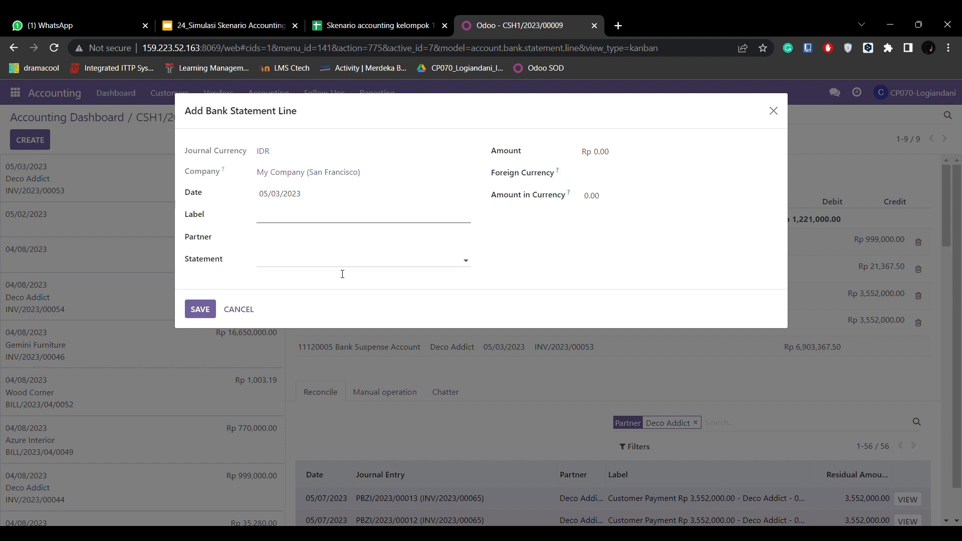
{"action": "type", "text": "INV/2023/00071"}
{"action": "left_click", "coordinate": [273, 235]}
{"action": "type", "text": "G"}
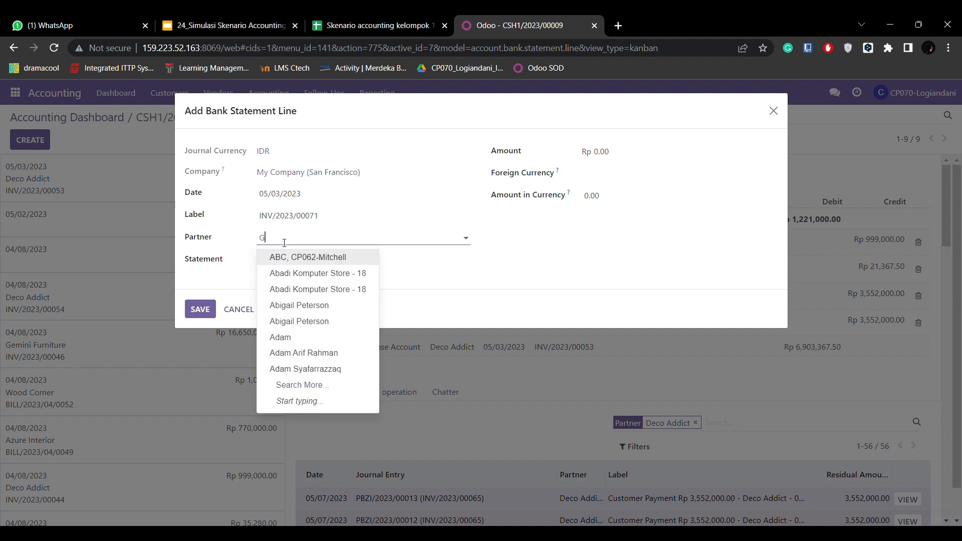
{"action": "type", "text": "emi"}
{"action": "left_click", "coordinate": [293, 257]}
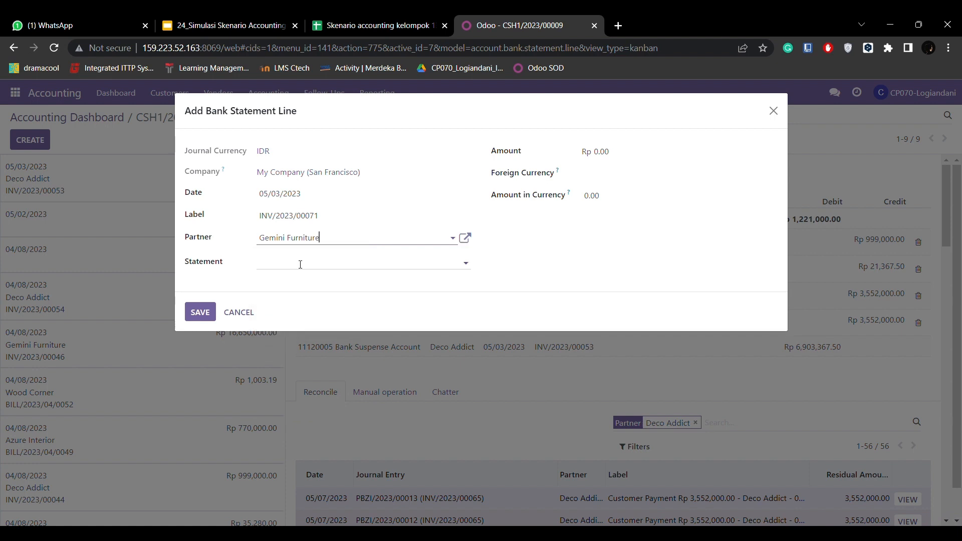
Set both the Amount and the Amount in Currency of the new statement line to 1,887,000.00
{"action": "left_click", "coordinate": [609, 153]}
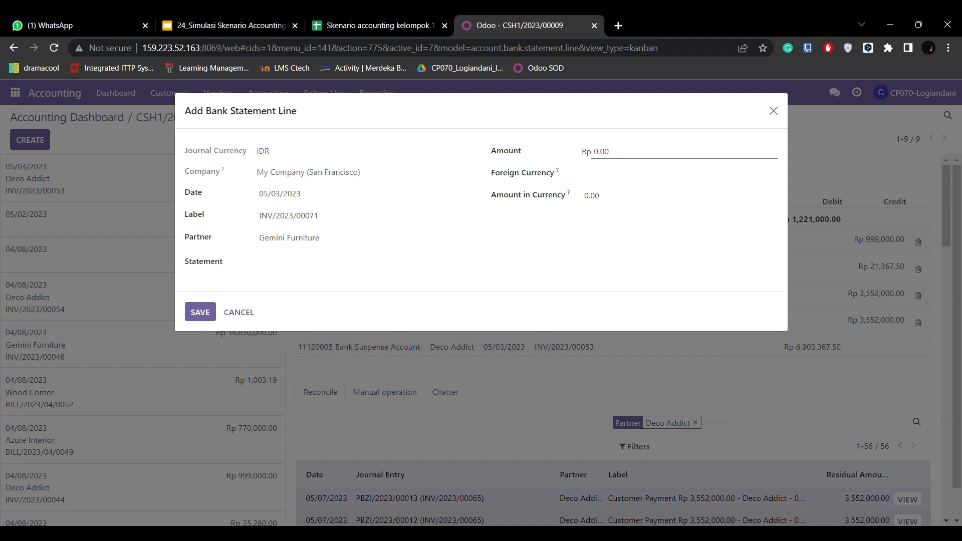
{"action": "key", "text": "alt+Tab"}
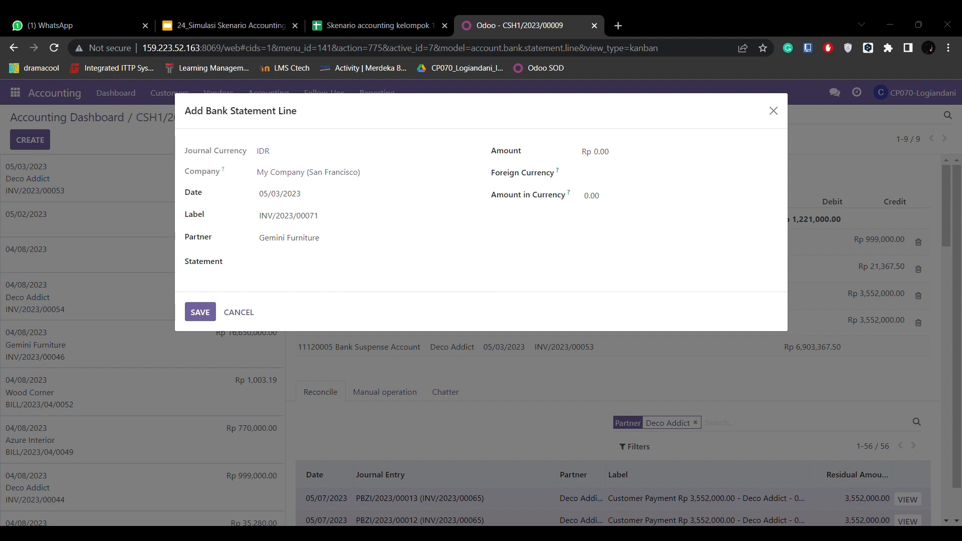
{"action": "key", "text": "alt+Tab"}
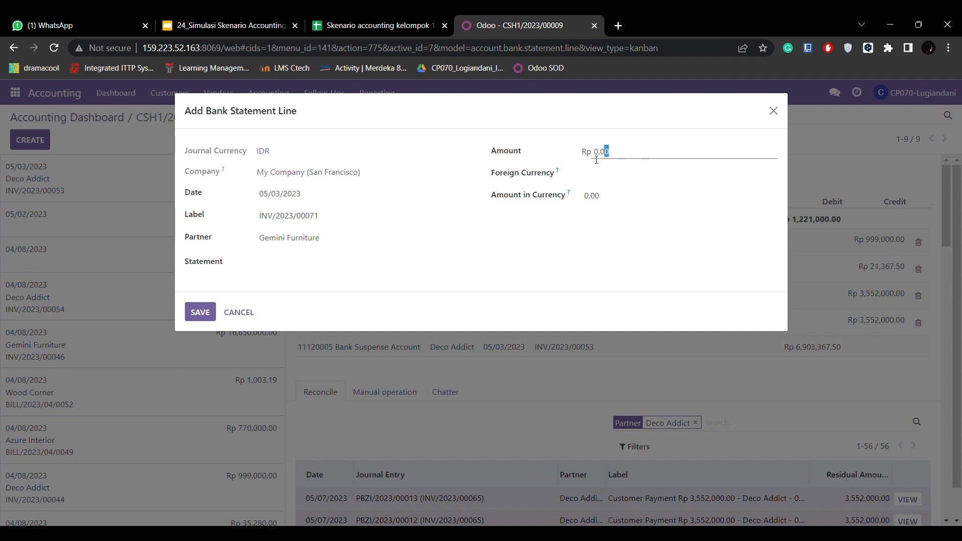
{"action": "left_click_drag", "start_coordinate": [605, 152], "coordinate": [570, 156]}
{"action": "type", "text": "1,887,000.00"}
{"action": "left_click_drag", "start_coordinate": [599, 195], "coordinate": [580, 195]}
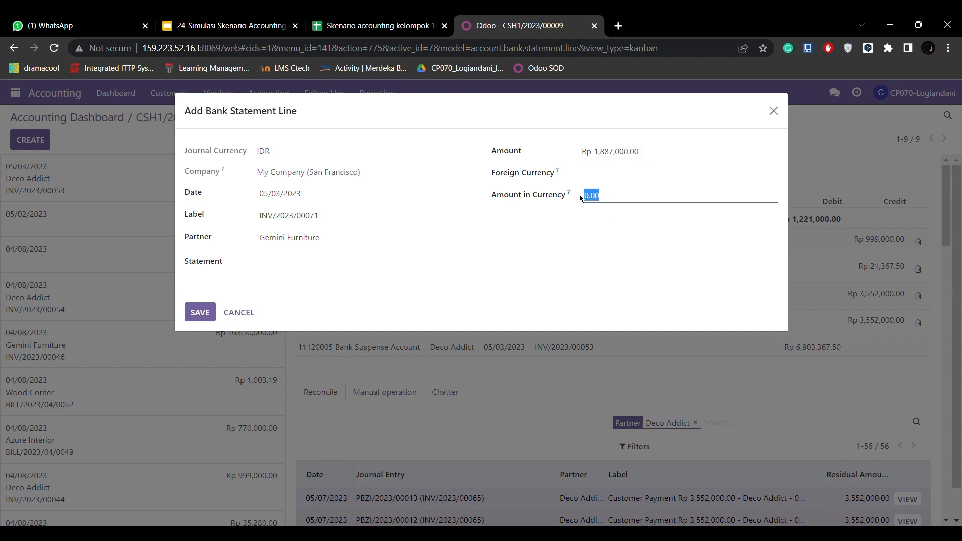
{"action": "type", "text": "1,887,000.00"}
Set the statement line's foreign currency to USD and save the new line
{"action": "left_click", "coordinate": [599, 173]}
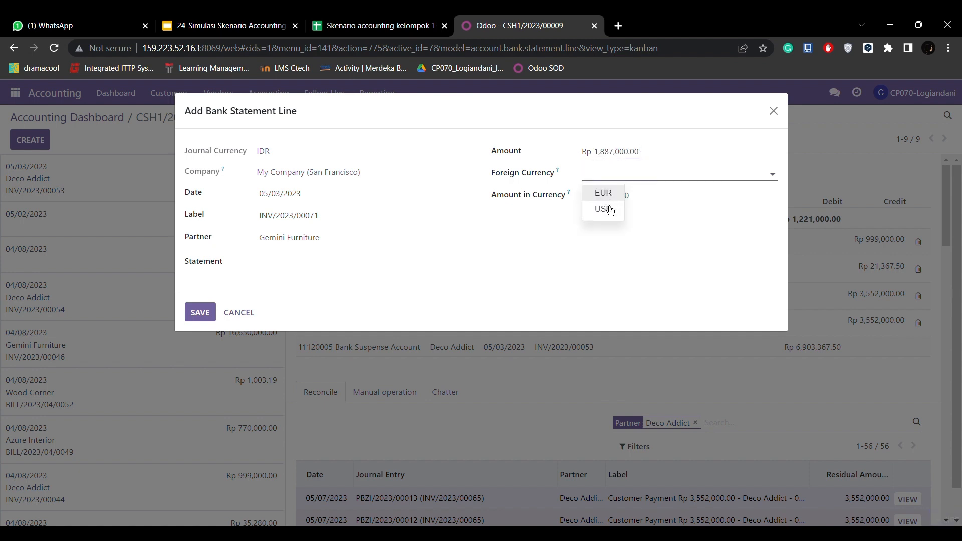
{"action": "left_click", "coordinate": [608, 209]}
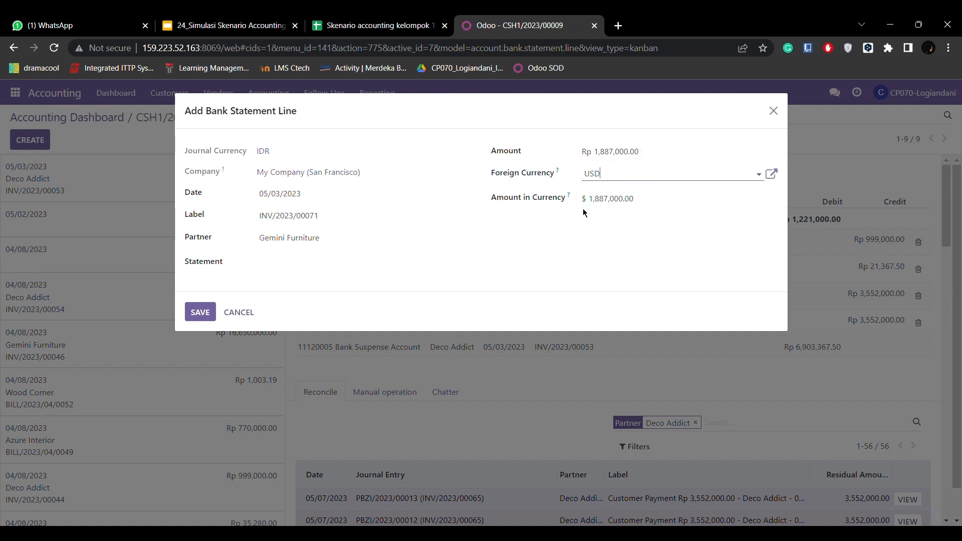
{"action": "left_click", "coordinate": [603, 176]}
{"action": "left_click", "coordinate": [606, 193]}
{"action": "left_click", "coordinate": [613, 179]}
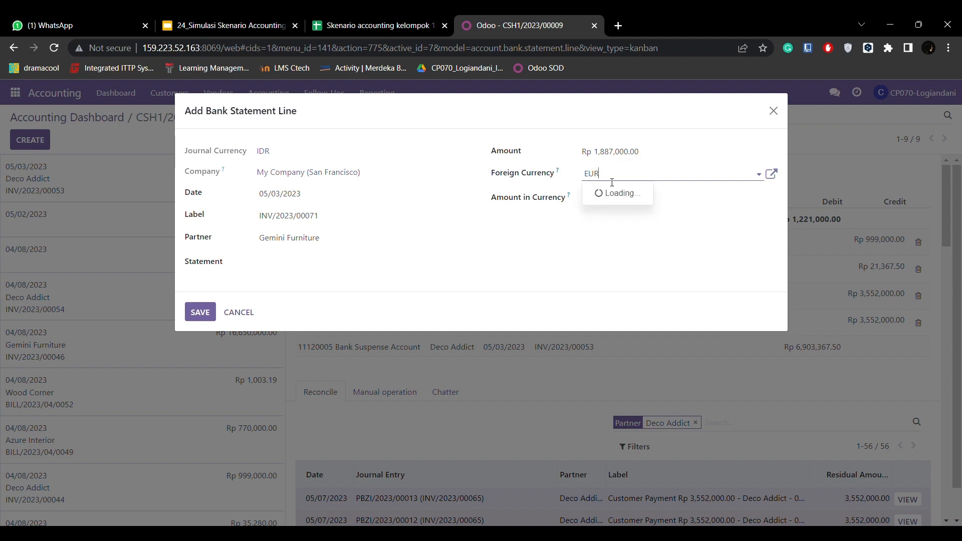
{"action": "left_click", "coordinate": [608, 209]}
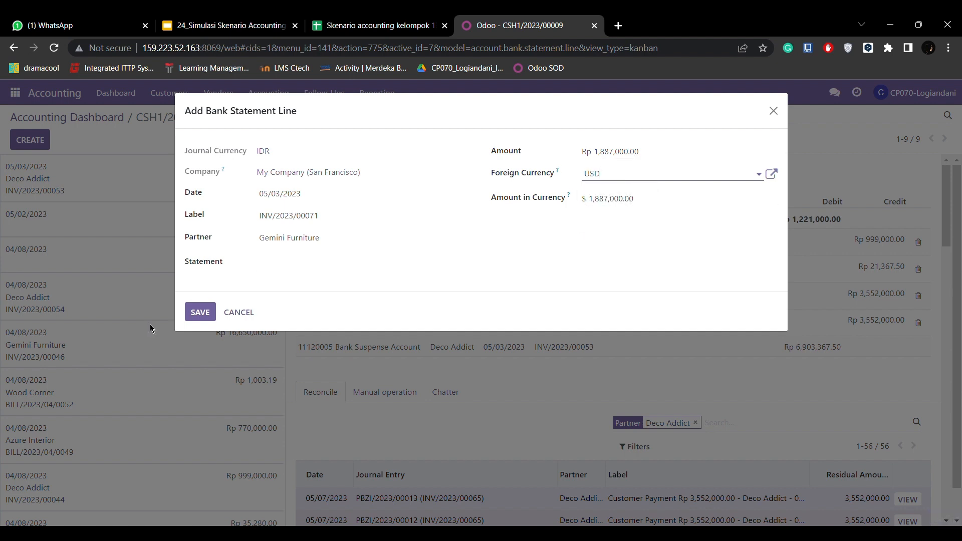
{"action": "left_click", "coordinate": [197, 313]}
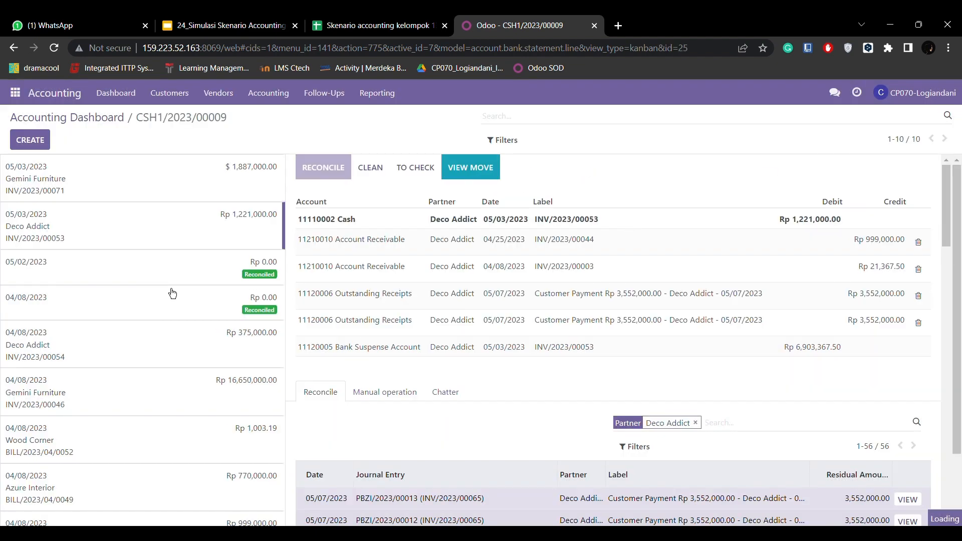
Reconcile the new Gemini Furniture statement line with journal entry INV/2023/00071, validate it, and reopen the line to review its entries
{"action": "left_click", "coordinate": [385, 464]}
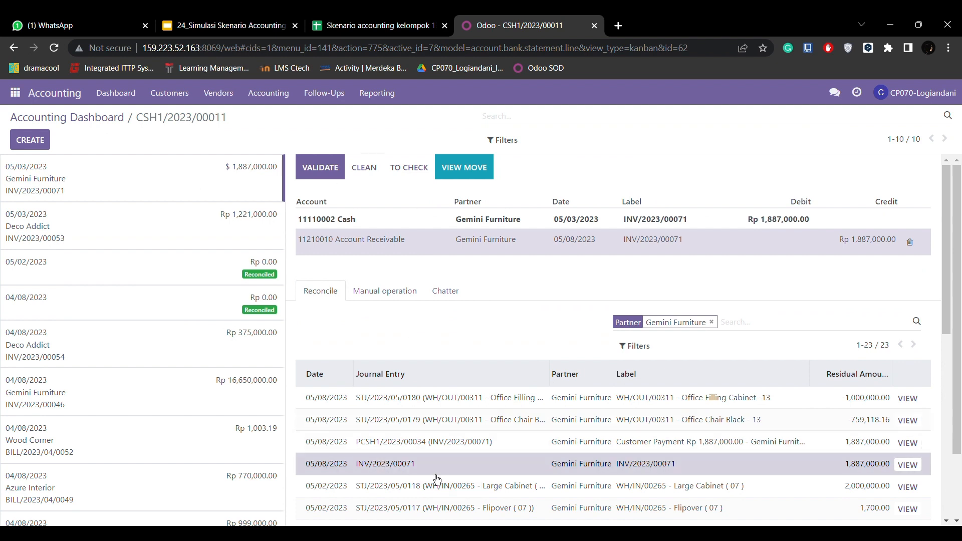
{"action": "left_click", "coordinate": [337, 170]}
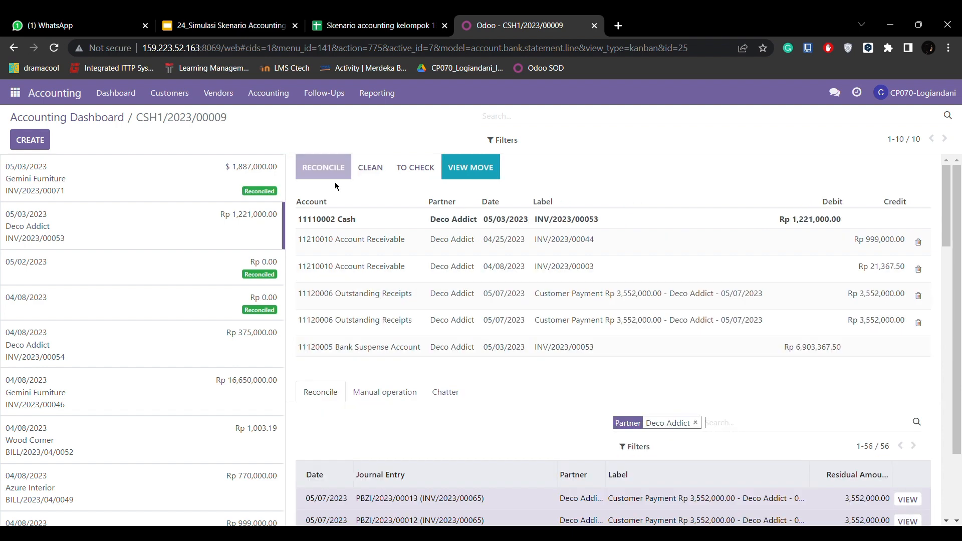
{"action": "scroll", "coordinate": [370, 301], "scroll_direction": "down", "scroll_amount": 1}
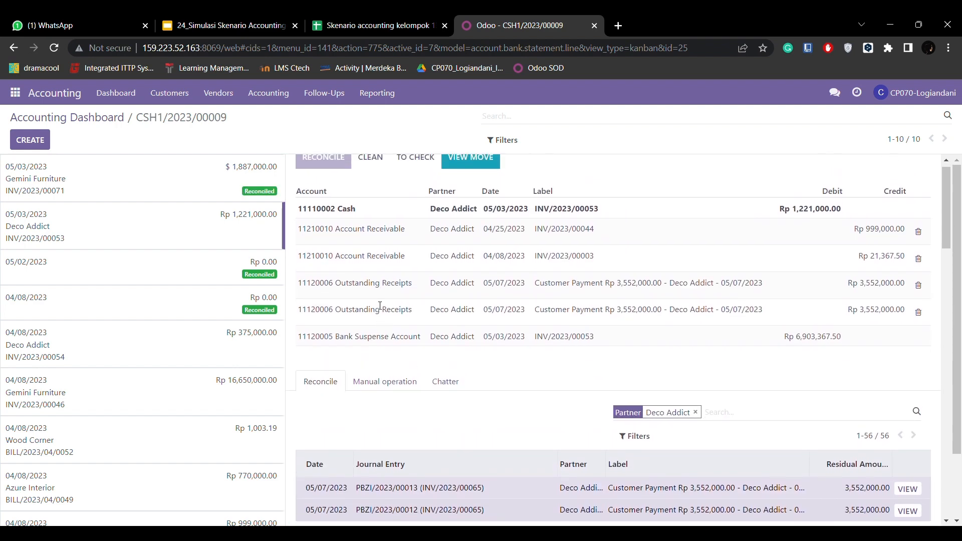
{"action": "scroll", "coordinate": [380, 305], "scroll_direction": "up", "scroll_amount": 1}
{"action": "left_click", "coordinate": [139, 176]}
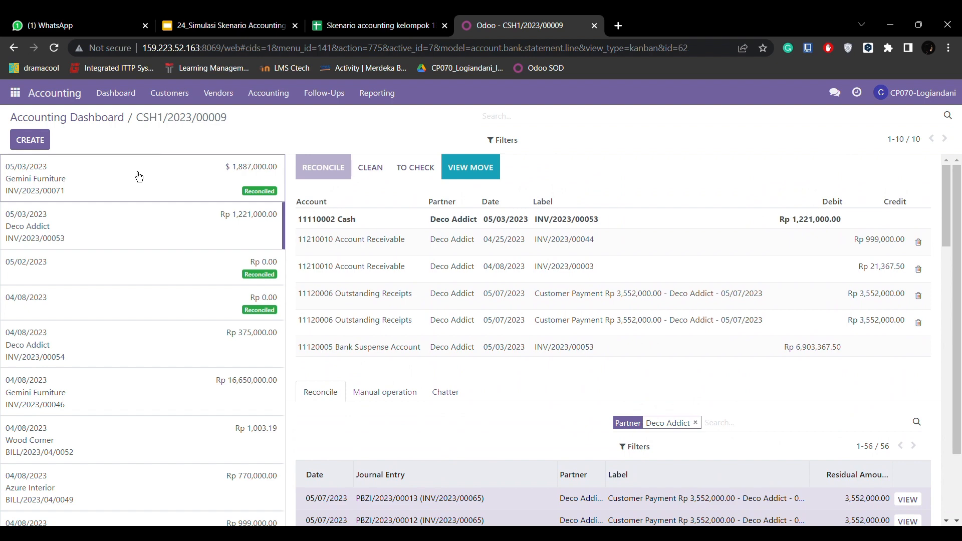
{"action": "scroll", "coordinate": [497, 393], "scroll_direction": "down", "scroll_amount": 1}
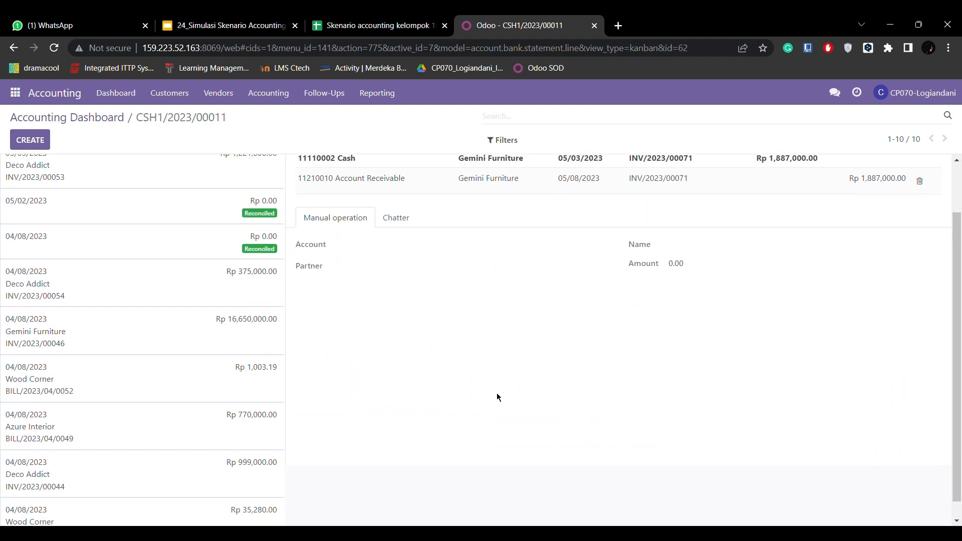
{"action": "scroll", "coordinate": [497, 393], "scroll_direction": "up", "scroll_amount": 1}
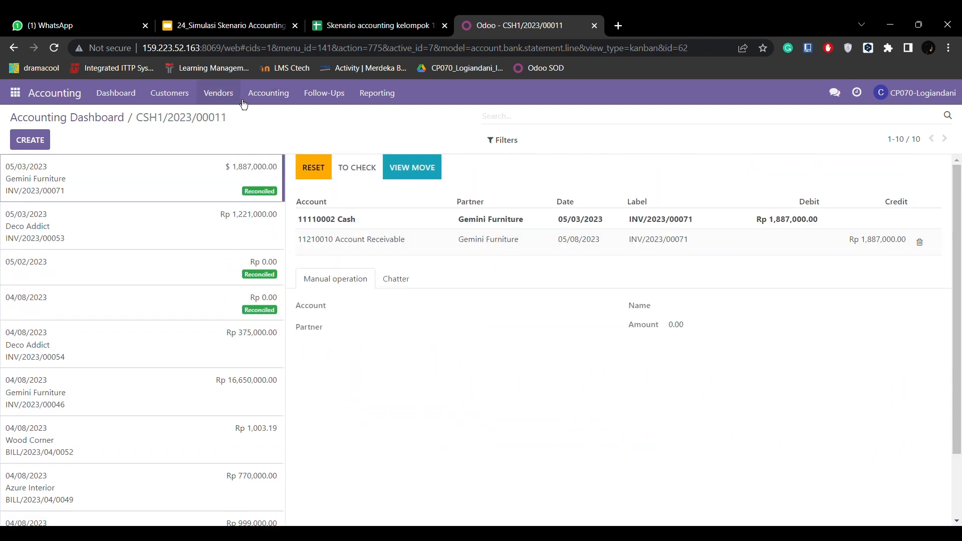
Go to the customer invoices list and open Gemini Furniture's invoice INV/2023/00071
{"action": "left_click", "coordinate": [187, 95]}
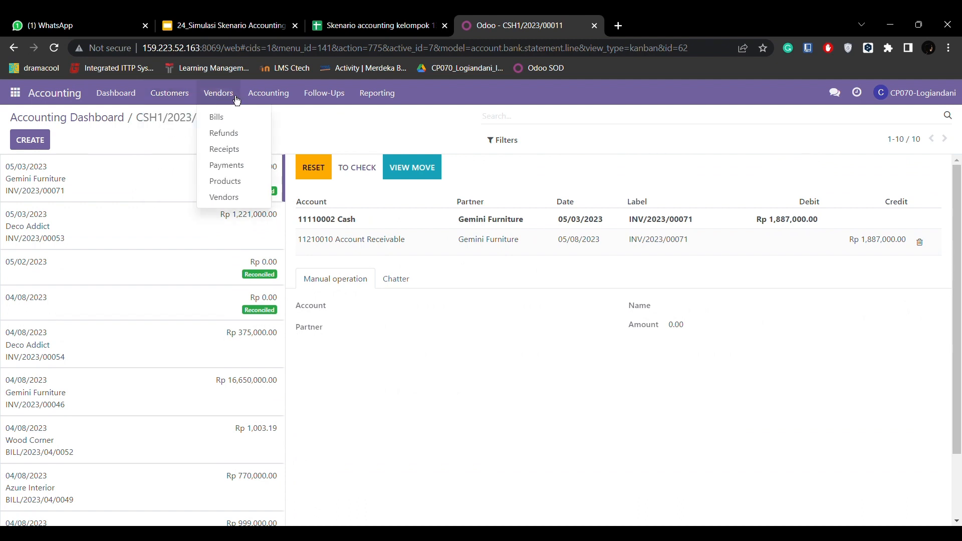
{"action": "left_click", "coordinate": [188, 123]}
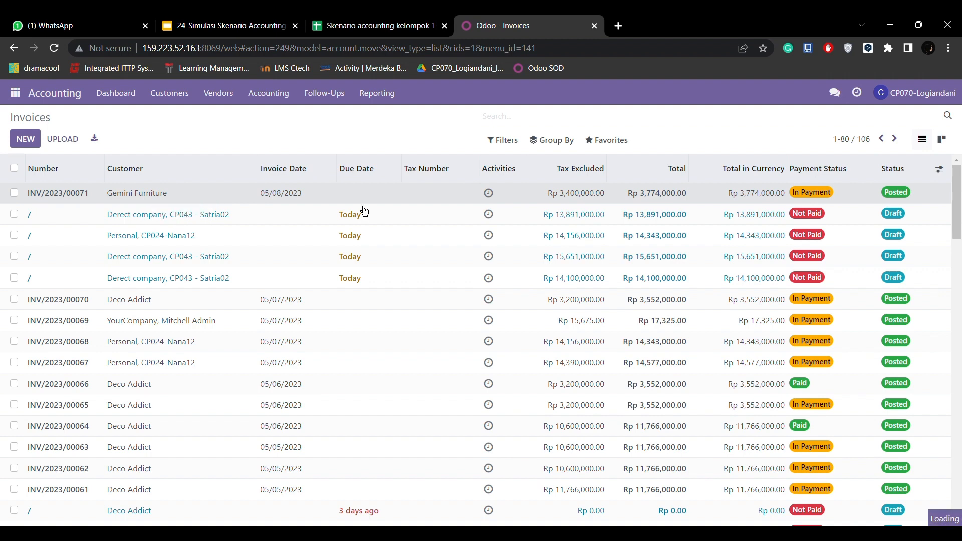
{"action": "left_click", "coordinate": [470, 195]}
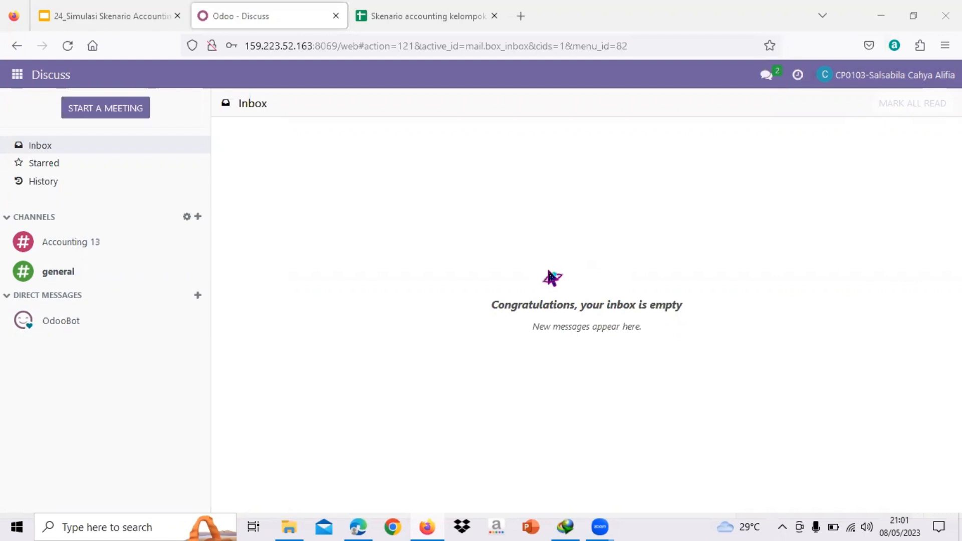
Open the General Ledger report from the Accounting app and set both its start date and end date to 05/08/2023
{"action": "left_click", "coordinate": [17, 75]}
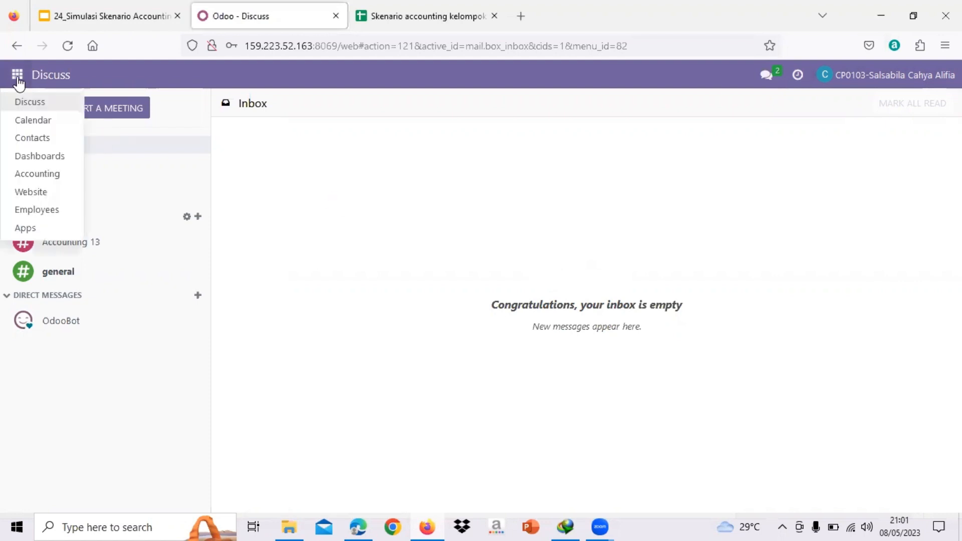
{"action": "left_click", "coordinate": [51, 176]}
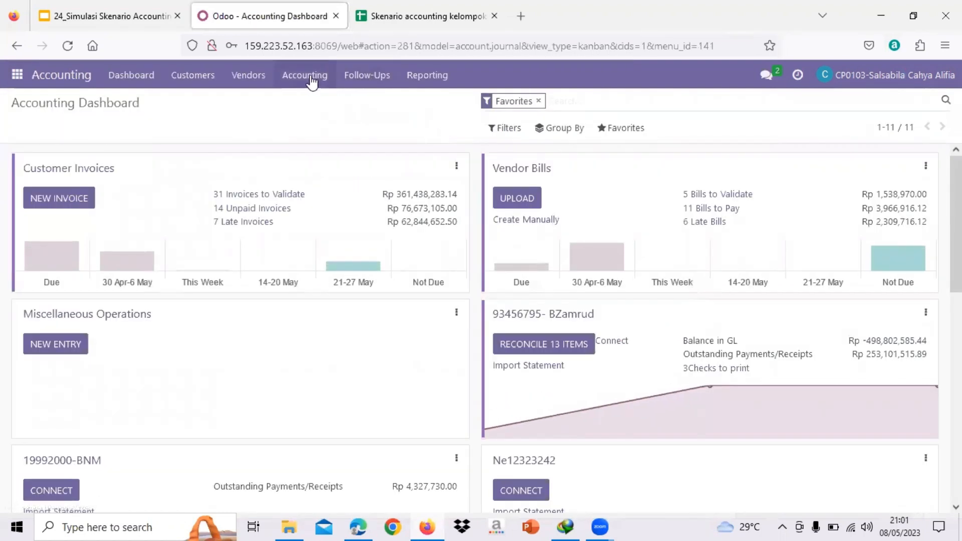
{"action": "left_click", "coordinate": [444, 80]}
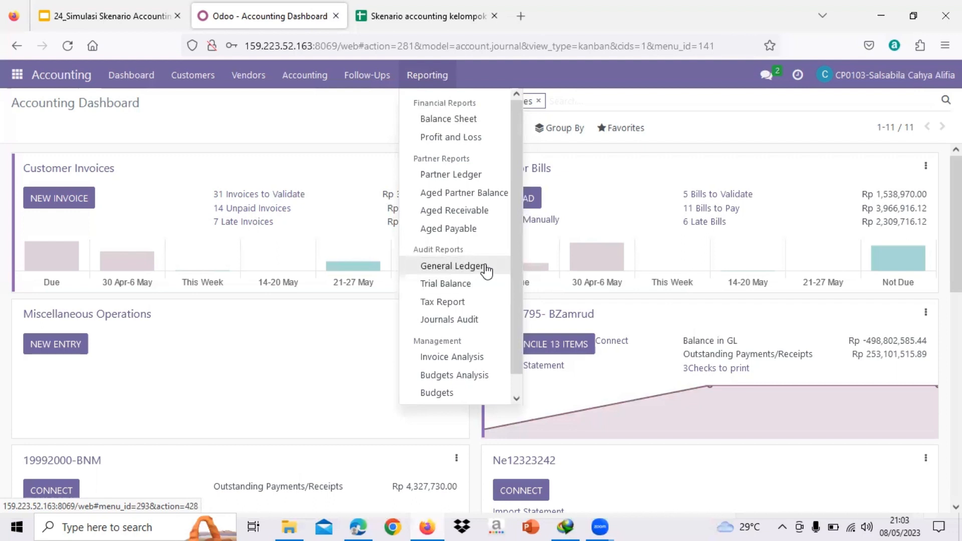
{"action": "left_click", "coordinate": [486, 270]}
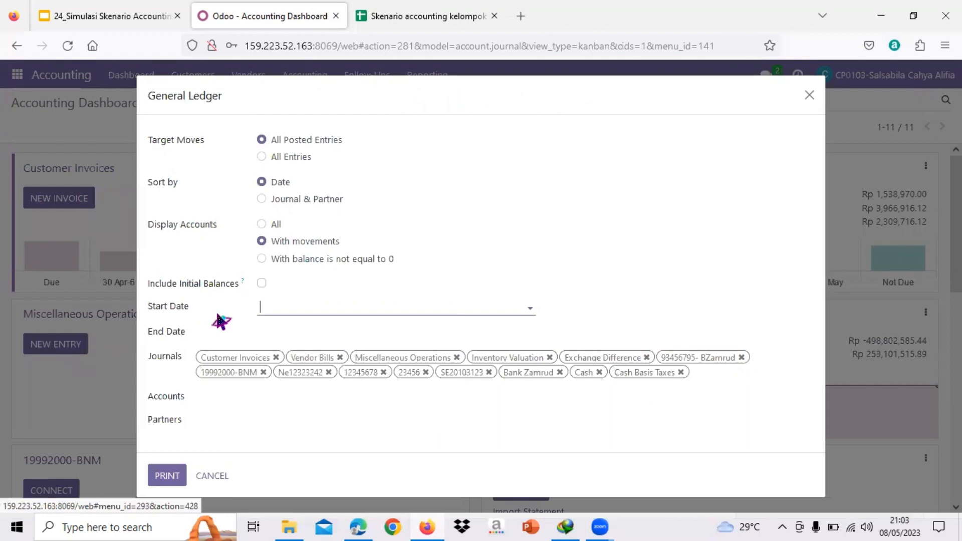
{"action": "left_click", "coordinate": [334, 307]}
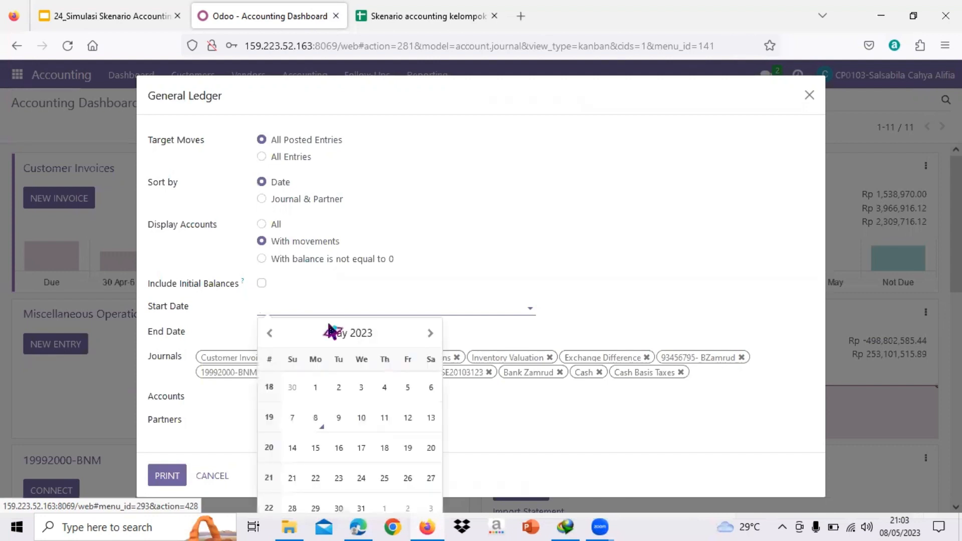
{"action": "left_click", "coordinate": [316, 420]}
{"action": "left_click", "coordinate": [295, 332]}
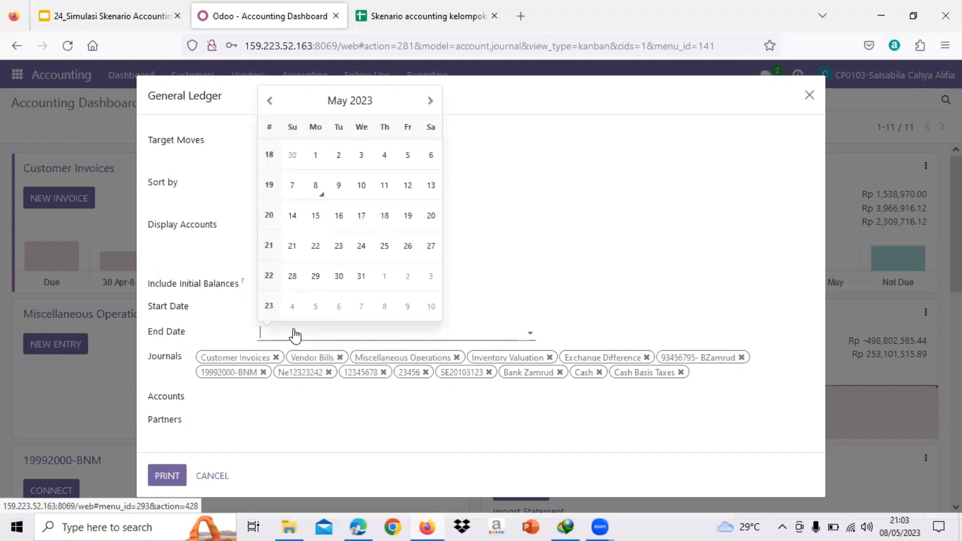
{"action": "left_click", "coordinate": [319, 190]}
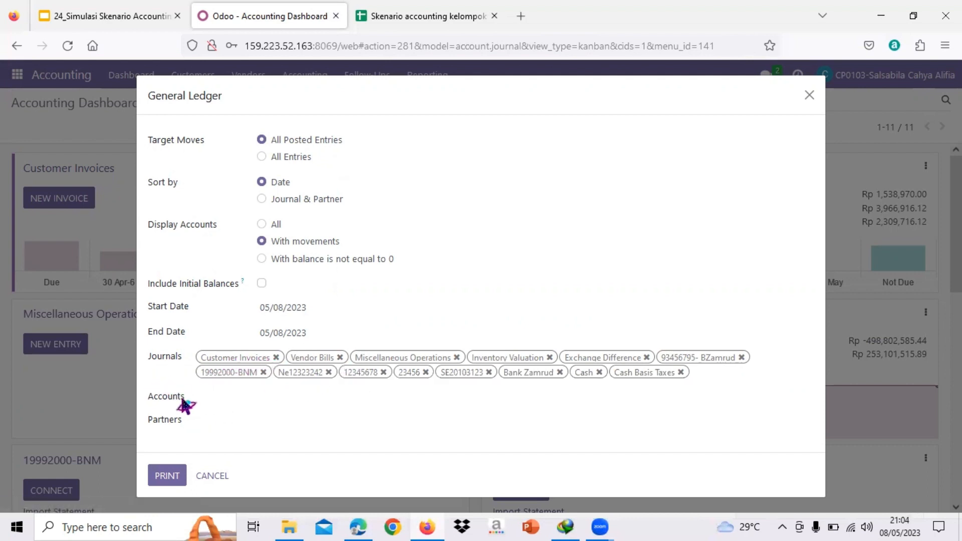
Restrict the general ledger to partner Gemini Furniture and print it, keeping the option to reuse or resume the existing download
{"action": "left_click", "coordinate": [217, 398]}
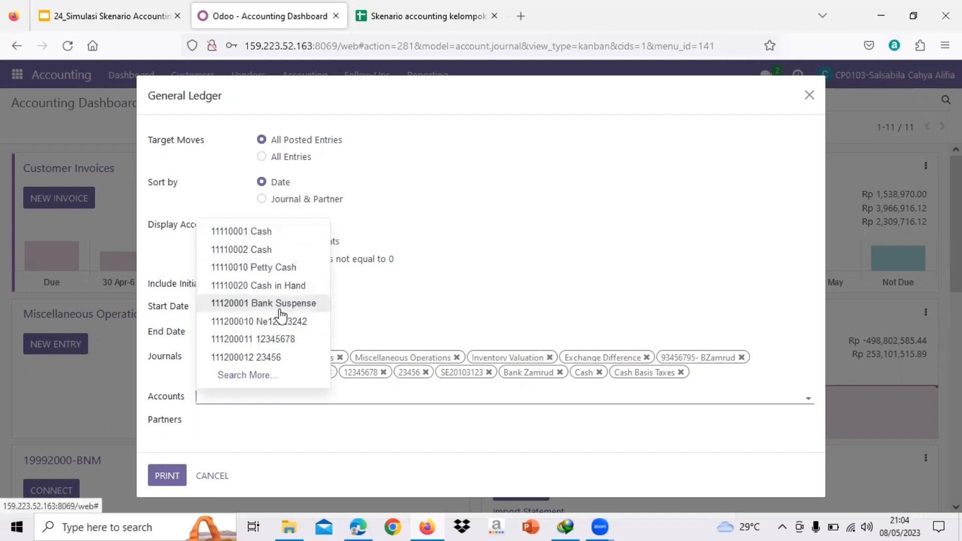
{"action": "left_click", "coordinate": [160, 394]}
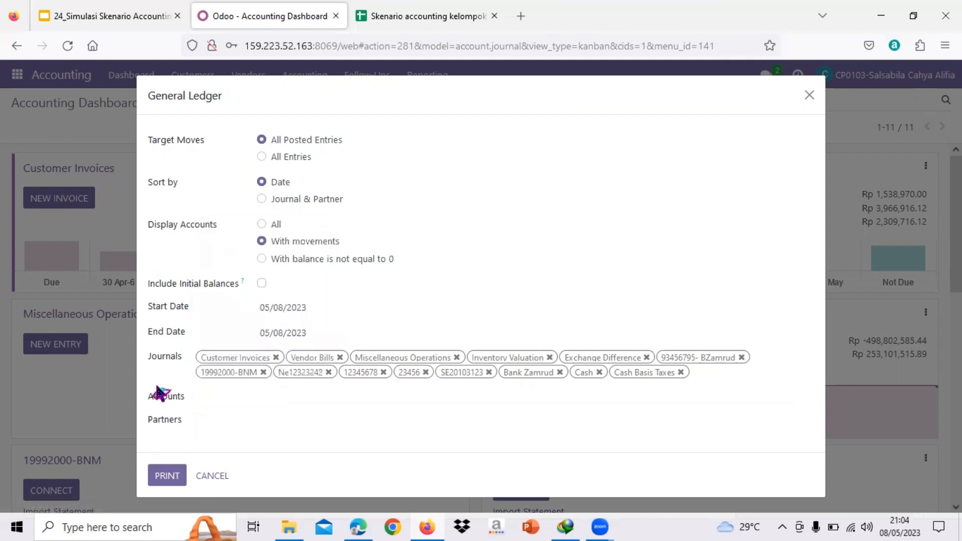
{"action": "left_click", "coordinate": [205, 421]}
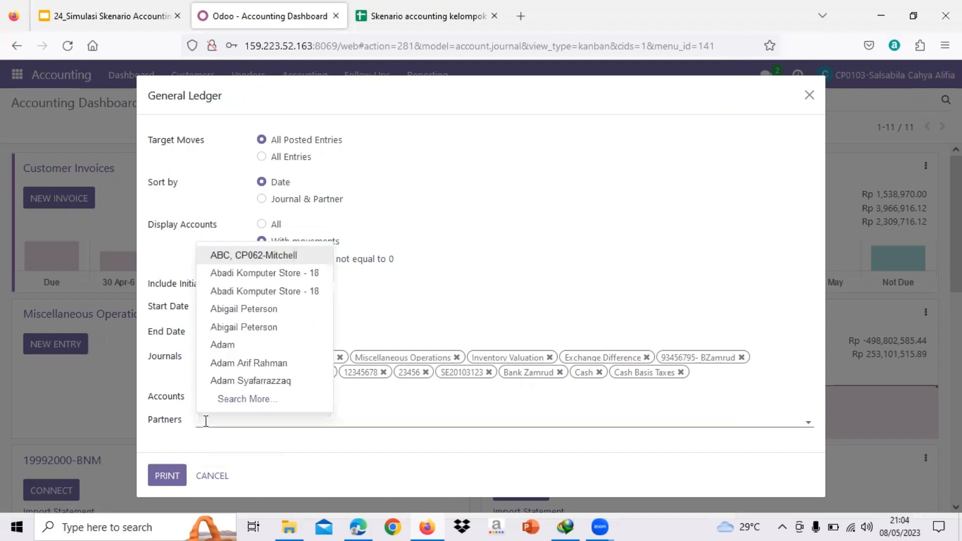
{"action": "type", "text": "Gemini"}
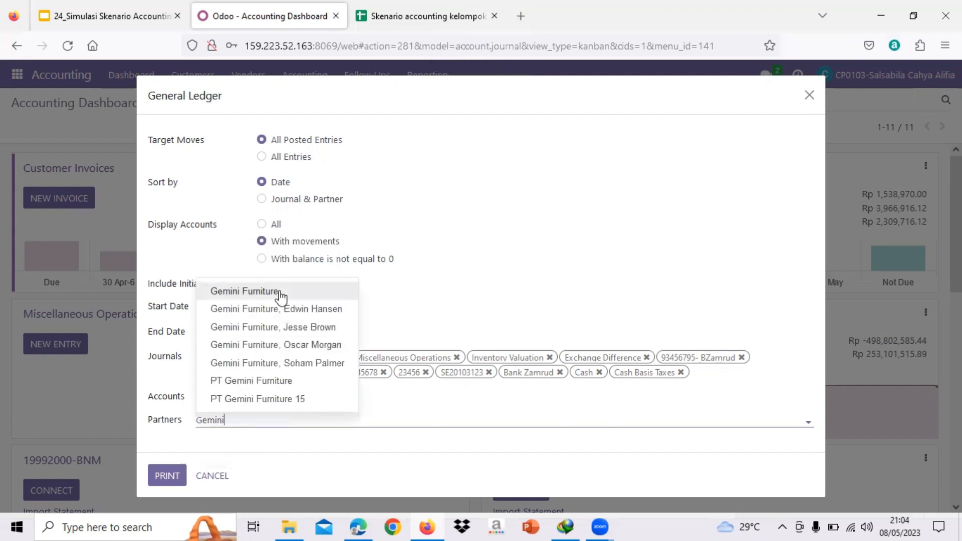
{"action": "left_click", "coordinate": [281, 295]}
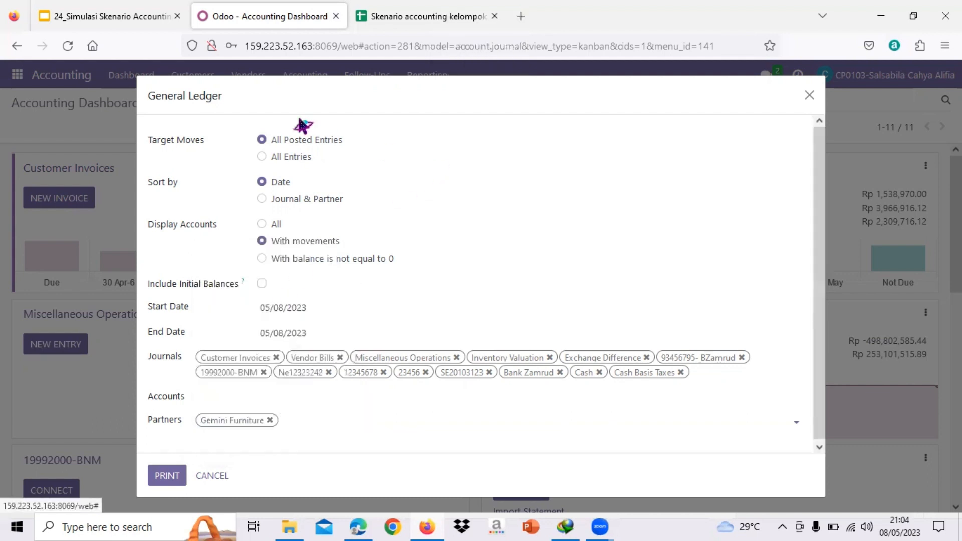
{"action": "left_click", "coordinate": [172, 478]}
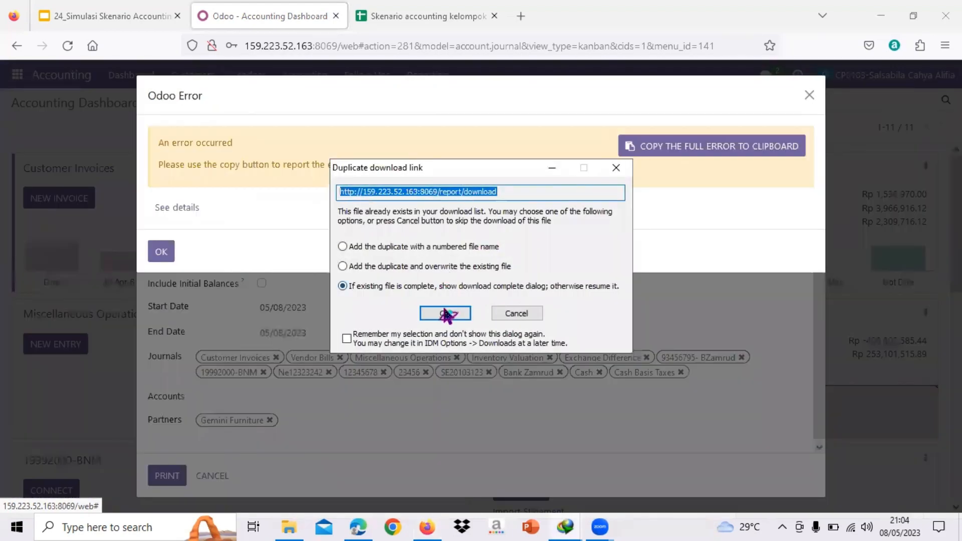
{"action": "left_click", "coordinate": [446, 313]}
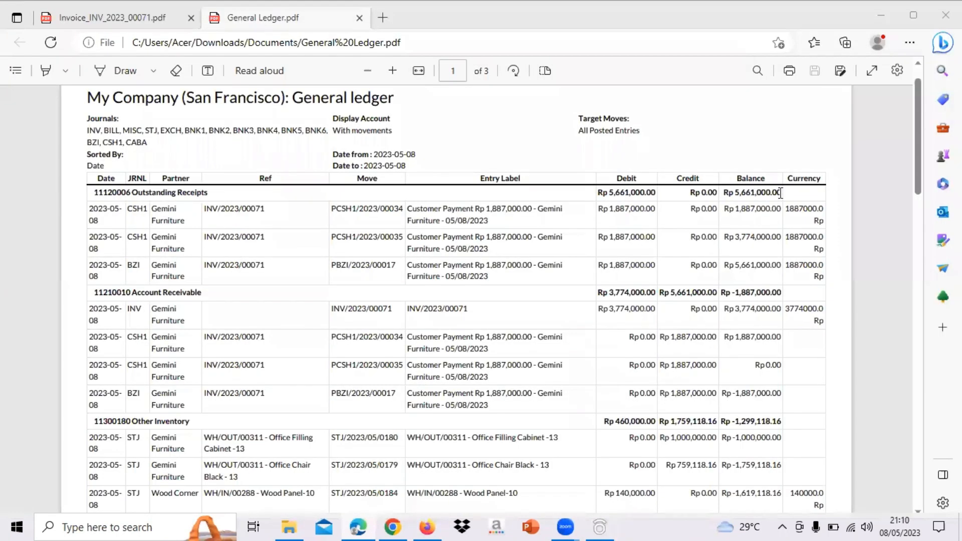
Examine the first page of the General Ledger PDF for Gemini Furniture's receipts, receivable and inventory entries
{"action": "scroll", "coordinate": [781, 192], "scroll_direction": "down", "scroll_amount": 1}
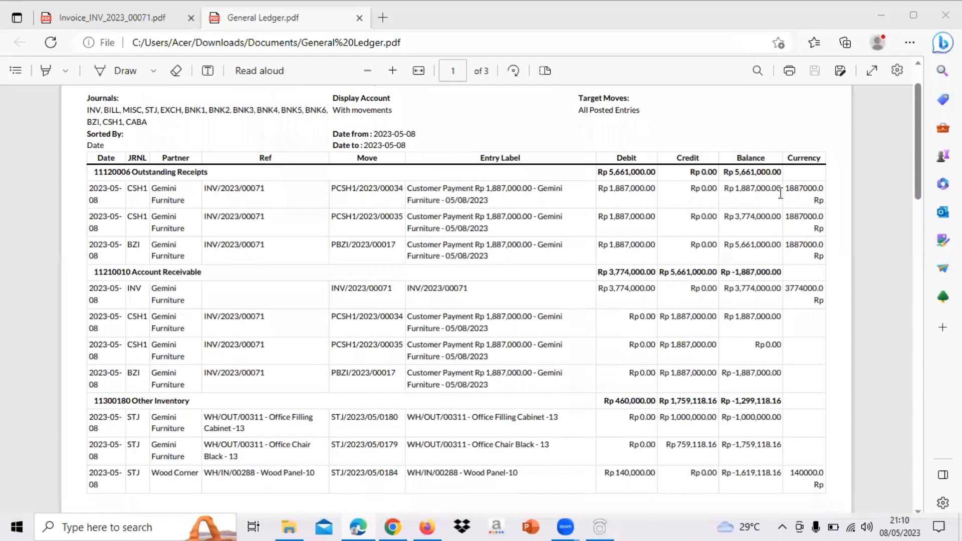
{"action": "scroll", "coordinate": [781, 193], "scroll_direction": "up", "scroll_amount": 3}
{"action": "scroll", "coordinate": [493, 238], "scroll_direction": "down", "scroll_amount": 3}
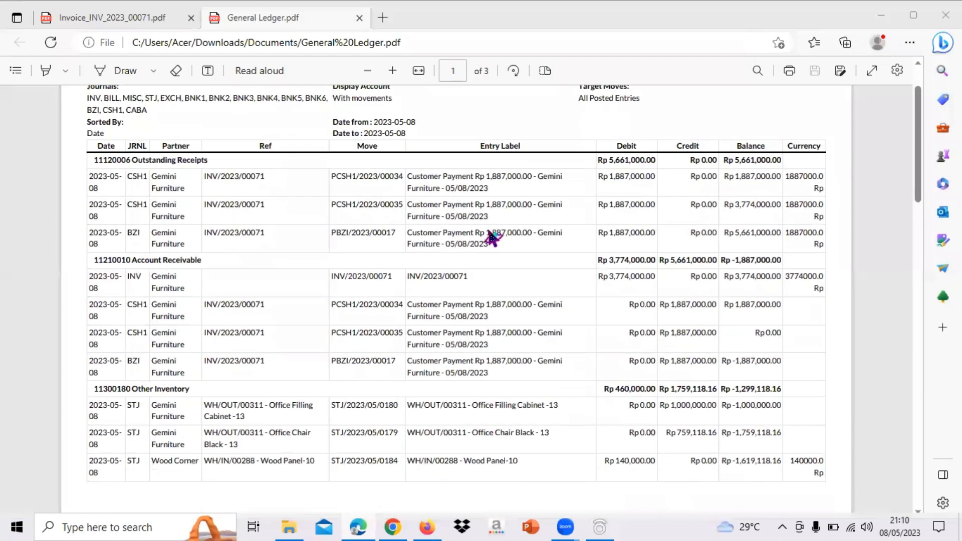
{"action": "scroll", "coordinate": [493, 238], "scroll_direction": "up", "scroll_amount": 3}
{"action": "scroll", "coordinate": [493, 238], "scroll_direction": "down", "scroll_amount": 2}
{"action": "scroll", "coordinate": [493, 239], "scroll_direction": "up", "scroll_amount": 1}
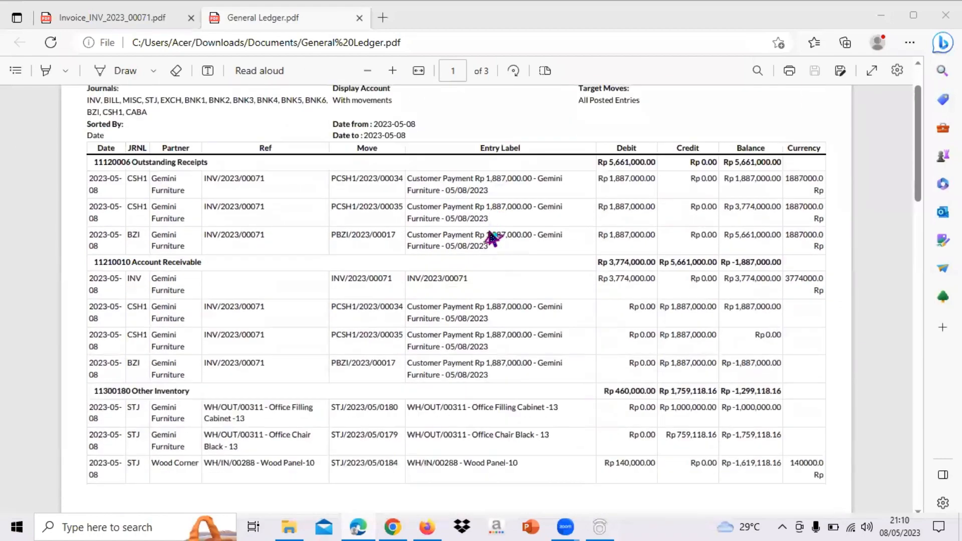
{"action": "scroll", "coordinate": [493, 239], "scroll_direction": "up", "scroll_amount": 2}
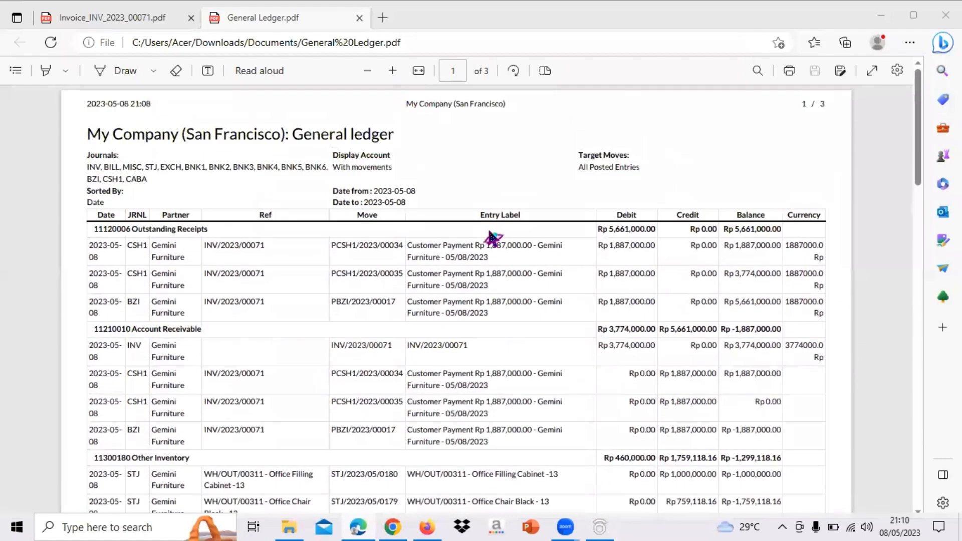
Return to Odoo, close the General Ledger dialog and open the customer invoices list
{"action": "left_click", "coordinate": [428, 527]}
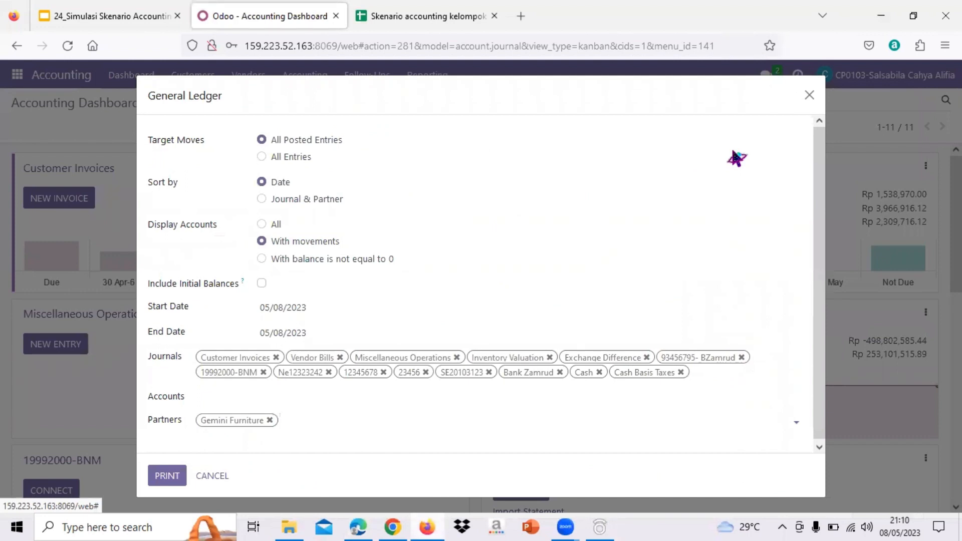
{"action": "left_click", "coordinate": [810, 95]}
{"action": "left_click", "coordinate": [203, 78]}
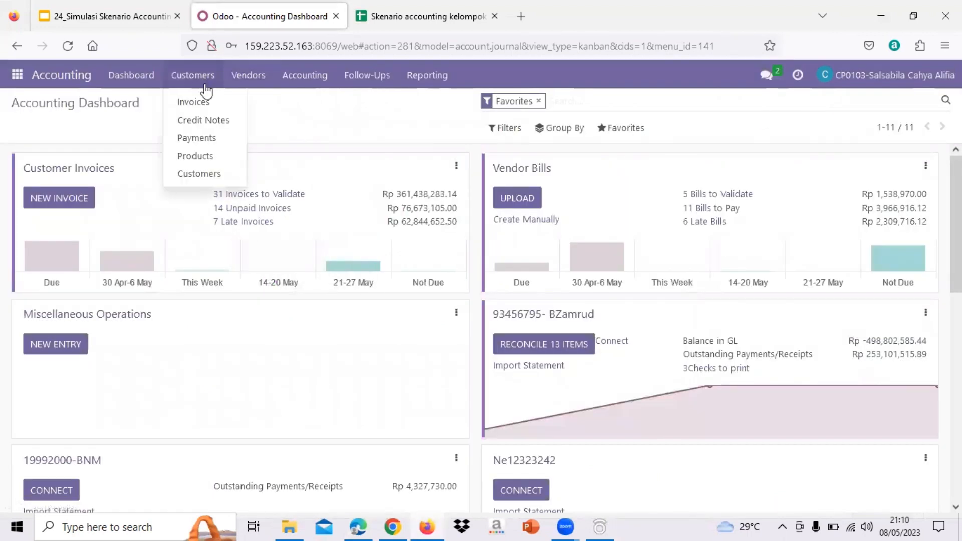
{"action": "left_click", "coordinate": [217, 106]}
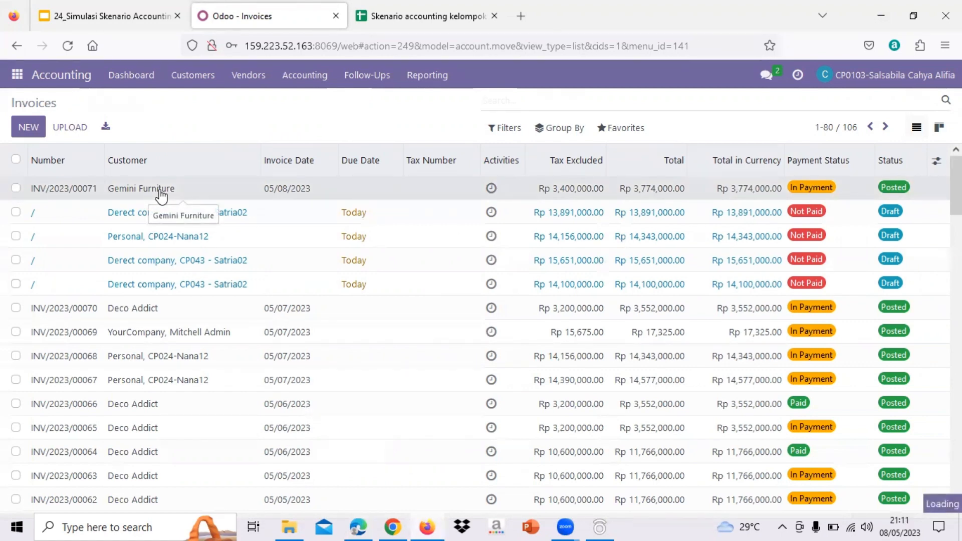
Open Gemini Furniture's posted invoice INV/2023/00071 and examine its journal items, starting with the sales lines for the cabinet and chair
{"action": "left_click_drag", "start_coordinate": [235, 208], "coordinate": [186, 198]}
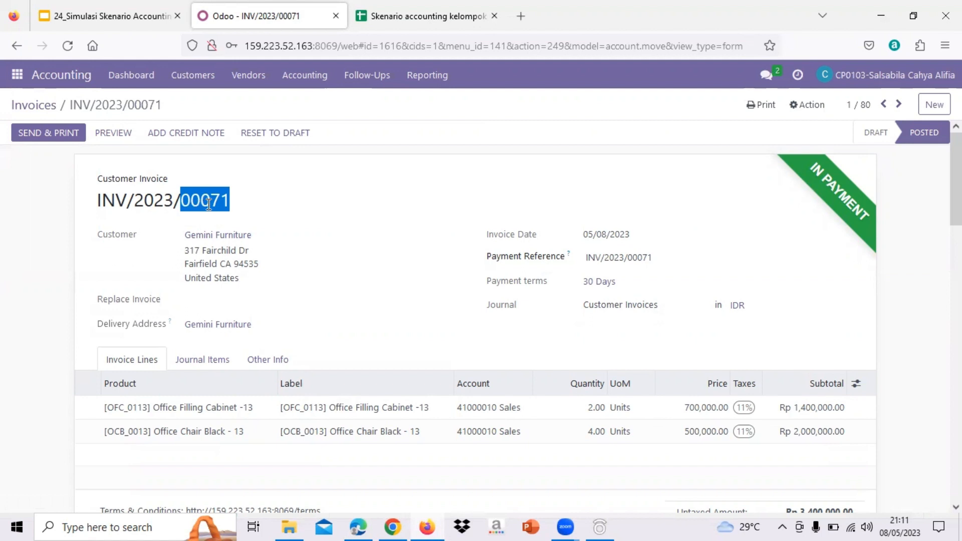
{"action": "scroll", "coordinate": [451, 249], "scroll_direction": "down", "scroll_amount": 1}
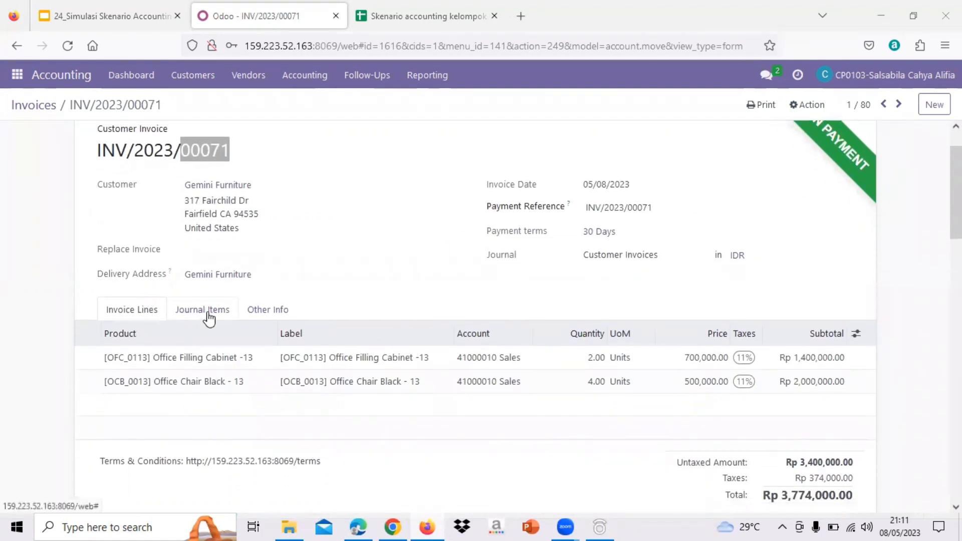
{"action": "scroll", "coordinate": [209, 319], "scroll_direction": "up", "scroll_amount": 1}
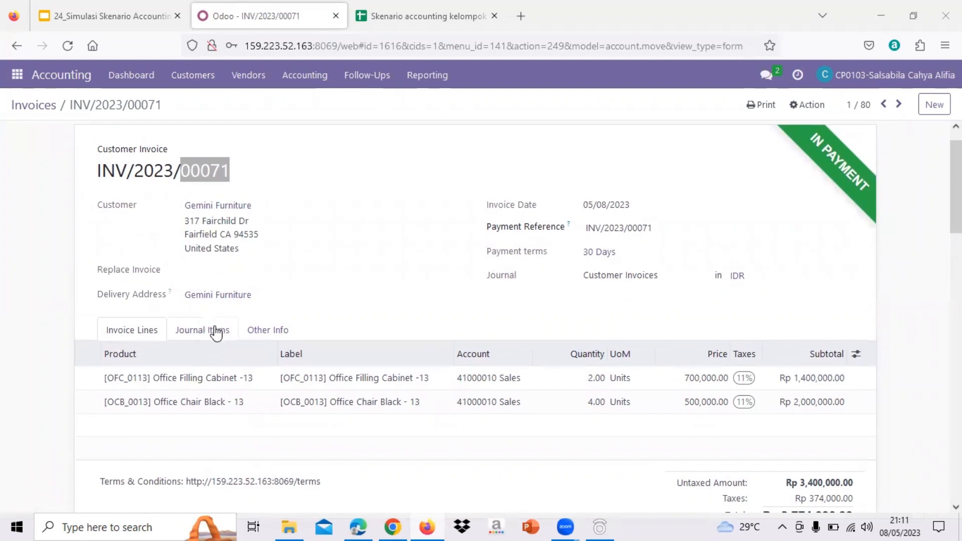
{"action": "left_click", "coordinate": [202, 330]}
{"action": "scroll", "coordinate": [217, 333], "scroll_direction": "down", "scroll_amount": 2}
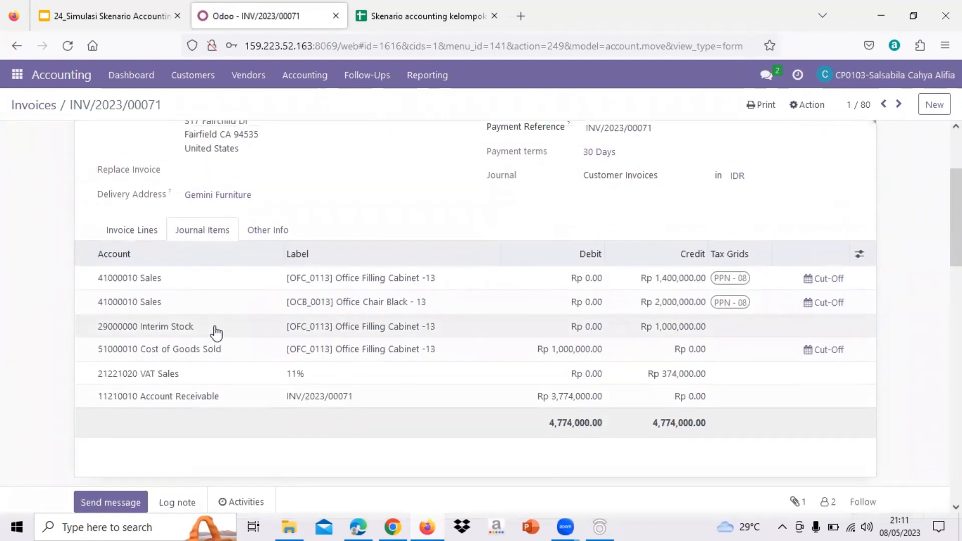
{"action": "scroll", "coordinate": [217, 333], "scroll_direction": "up", "scroll_amount": 1}
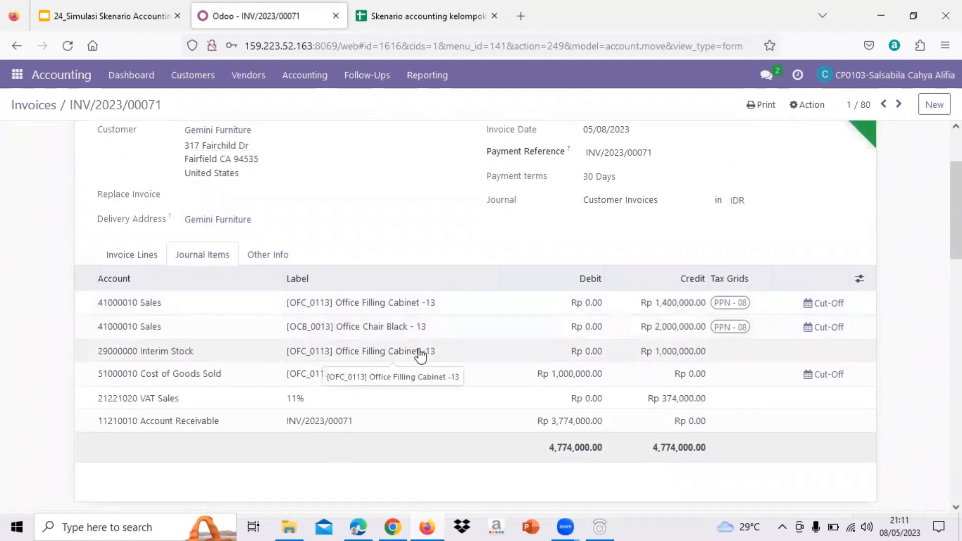
{"action": "scroll", "coordinate": [421, 356], "scroll_direction": "down", "scroll_amount": 1}
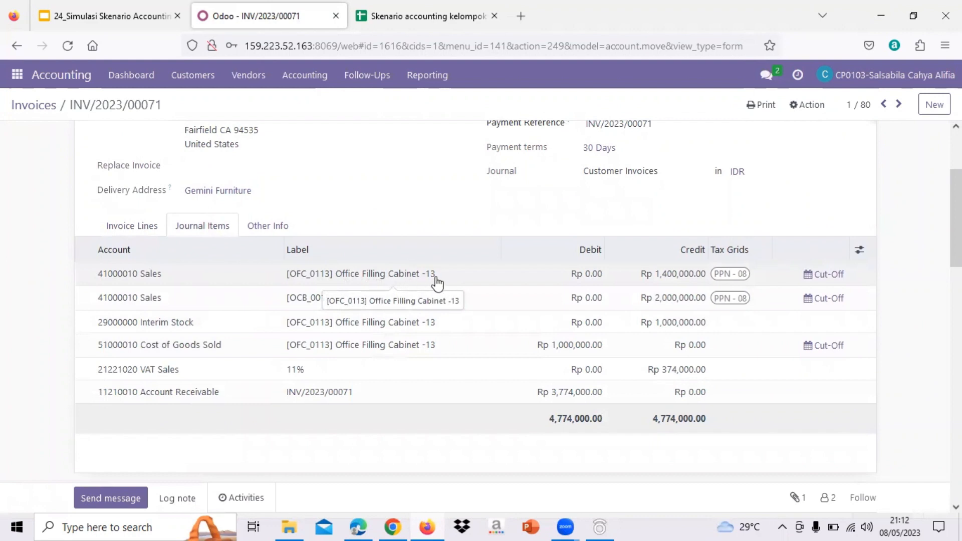
{"action": "scroll", "coordinate": [690, 261], "scroll_direction": "up", "scroll_amount": 1}
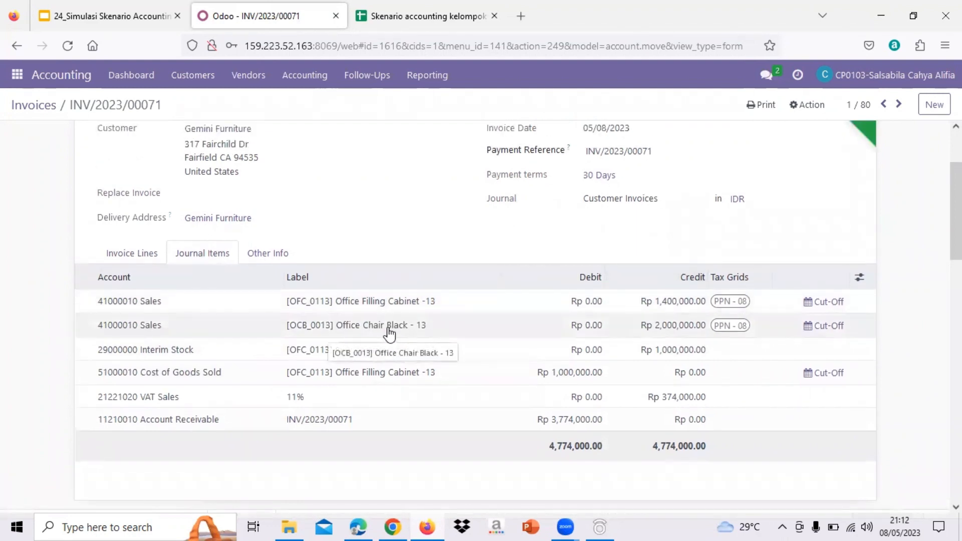
{"action": "scroll", "coordinate": [672, 328], "scroll_direction": "up", "scroll_amount": 1}
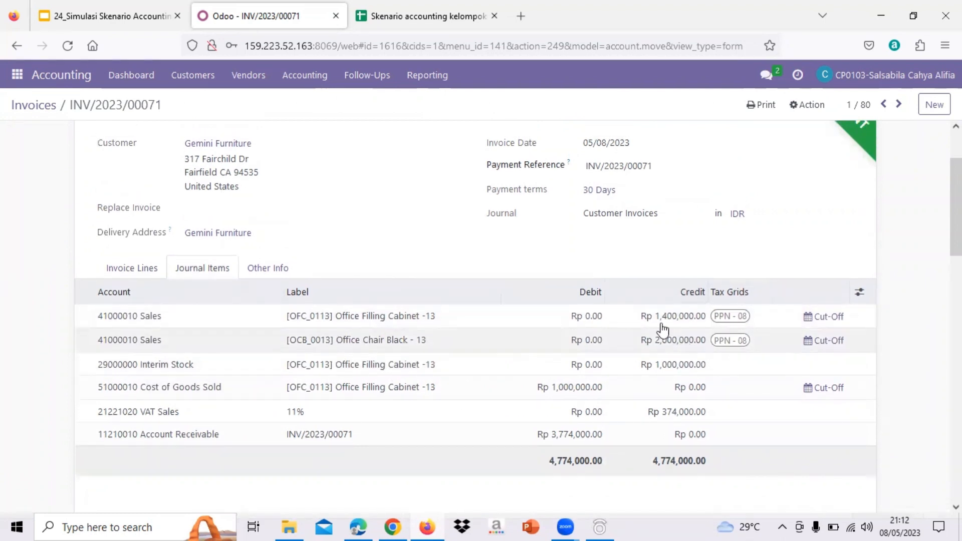
Check the product totals in the Produk sheet of the scenario spreadsheet, then return to the Odoo invoice
{"action": "left_click", "coordinate": [397, 26]}
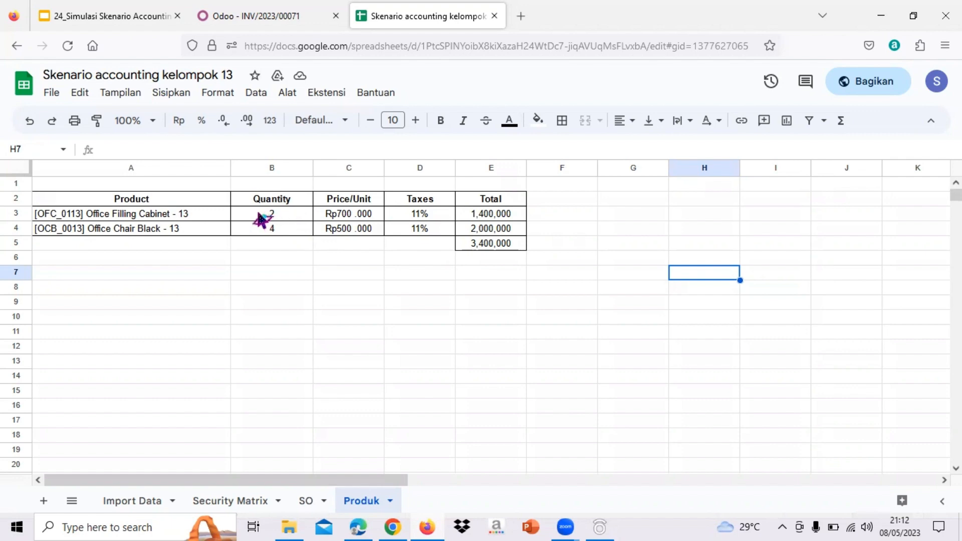
{"action": "left_click", "coordinate": [480, 216]}
{"action": "left_click", "coordinate": [248, 12]}
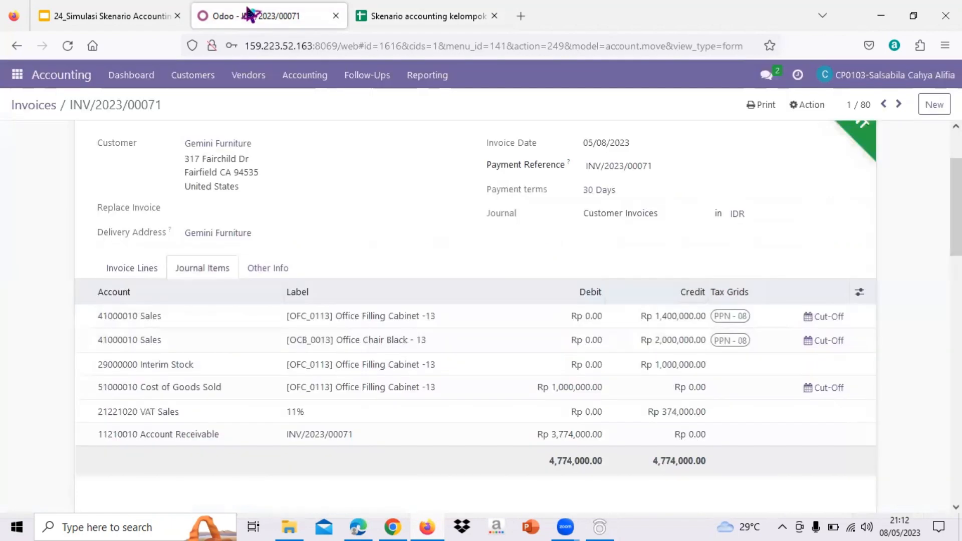
Examine the invoice's interim stock, cost of goods sold, VAT and account receivable journal items
{"action": "scroll", "coordinate": [444, 366], "scroll_direction": "down", "scroll_amount": 1}
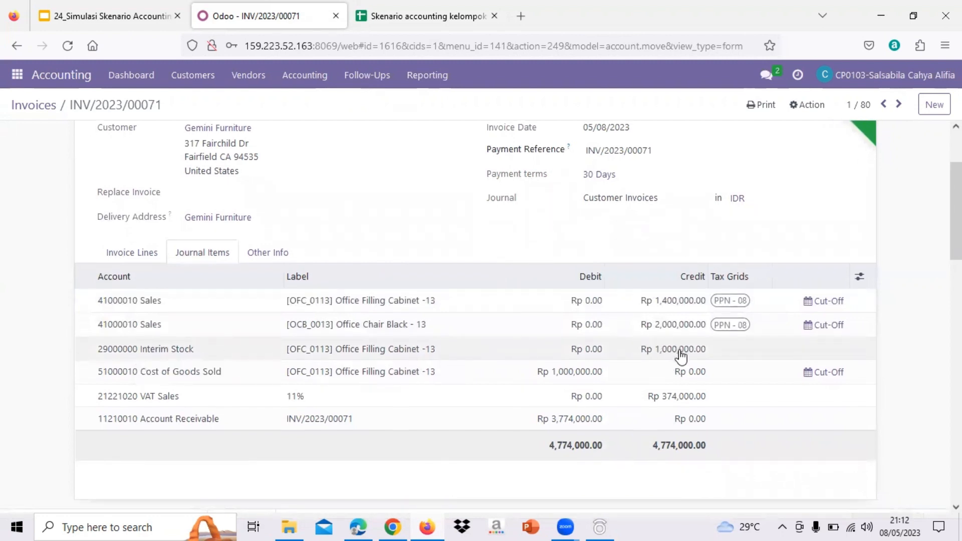
{"action": "scroll", "coordinate": [678, 352], "scroll_direction": "down", "scroll_amount": 1}
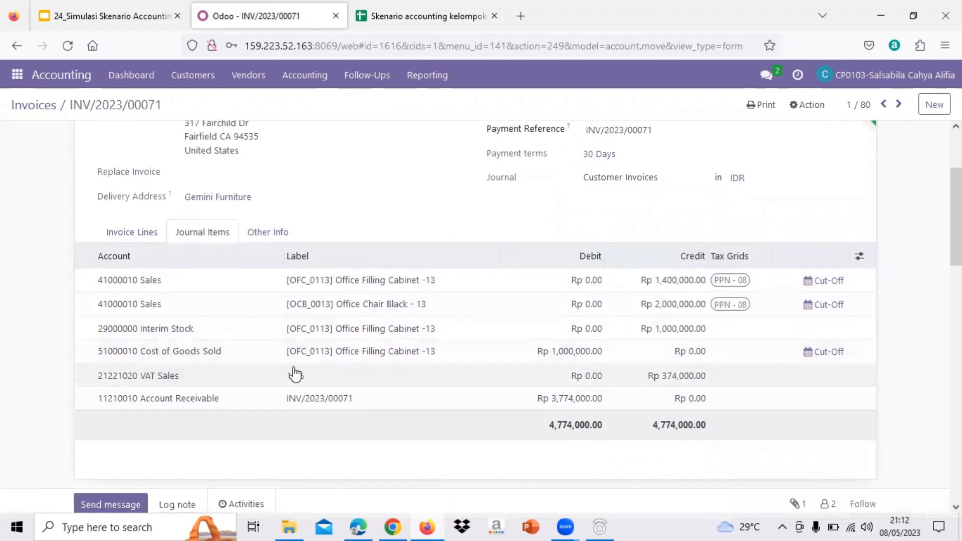
{"action": "scroll", "coordinate": [151, 345], "scroll_direction": "down", "scroll_amount": 2}
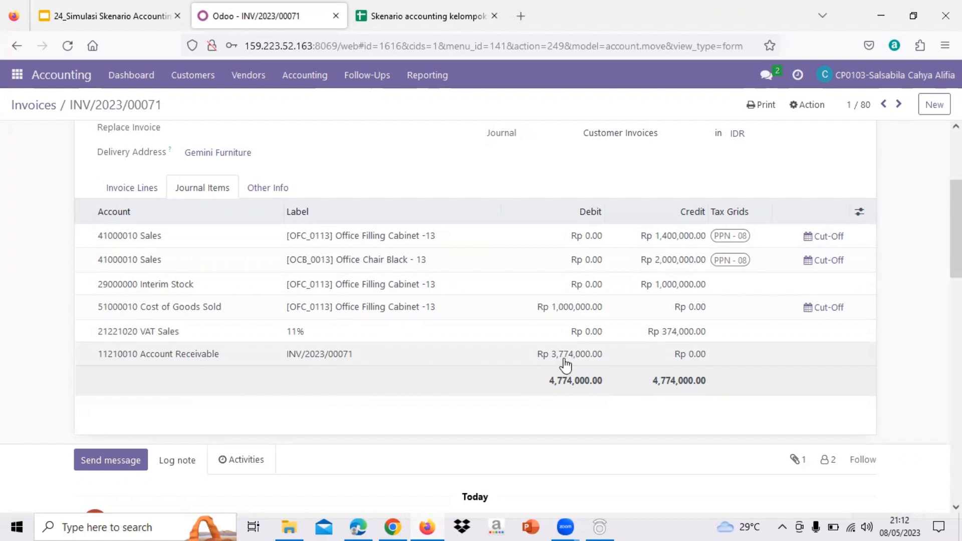
{"action": "scroll", "coordinate": [573, 363], "scroll_direction": "down", "scroll_amount": 1}
{"action": "scroll", "coordinate": [573, 363], "scroll_direction": "up", "scroll_amount": 2}
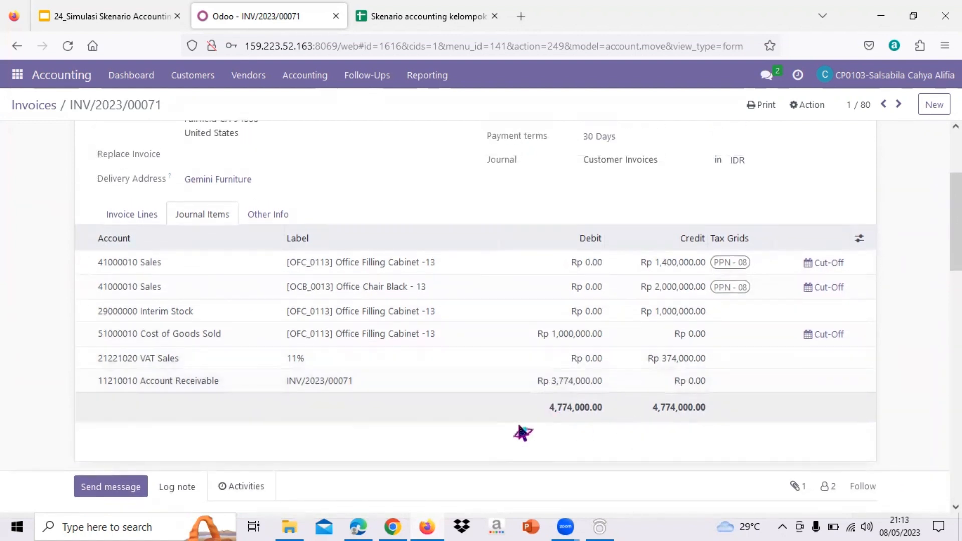
{"action": "scroll", "coordinate": [521, 433], "scroll_direction": "up", "scroll_amount": 1}
{"action": "scroll", "coordinate": [522, 433], "scroll_direction": "up", "scroll_amount": 1}
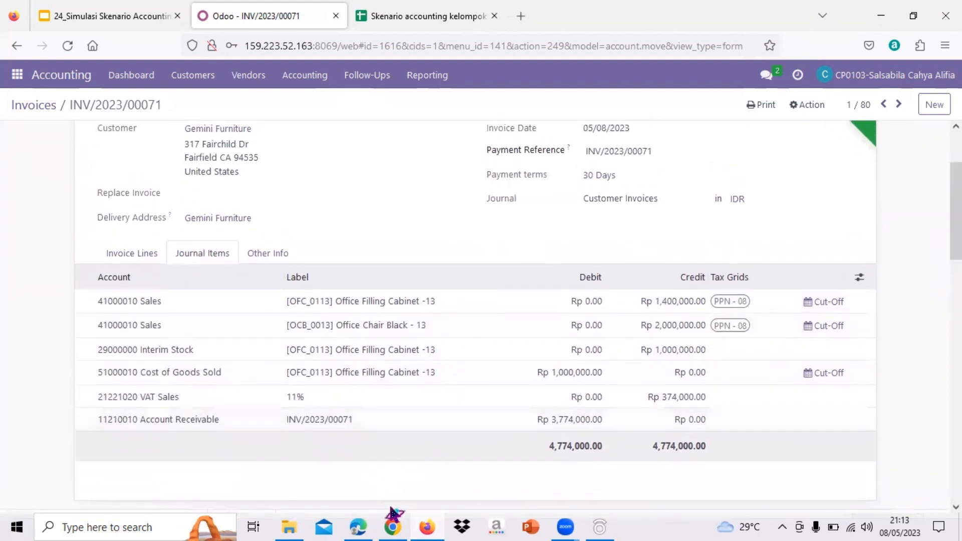
Switch to the General Ledger PDF in Edge and examine the Account Receivable debit for the Gemini Furniture invoice
{"action": "left_click", "coordinate": [358, 526]}
{"action": "scroll", "coordinate": [418, 307], "scroll_direction": "down", "scroll_amount": 1}
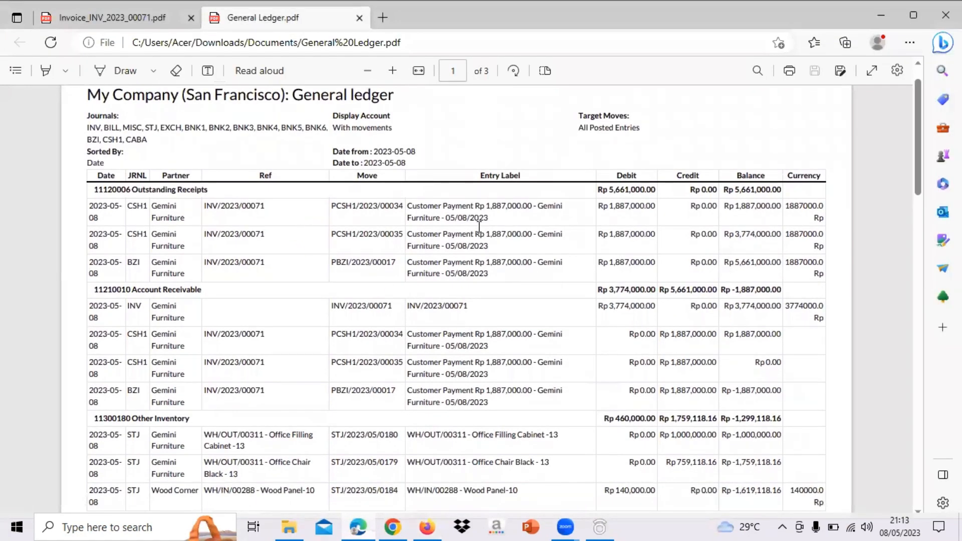
{"action": "scroll", "coordinate": [280, 305], "scroll_direction": "down", "scroll_amount": 1}
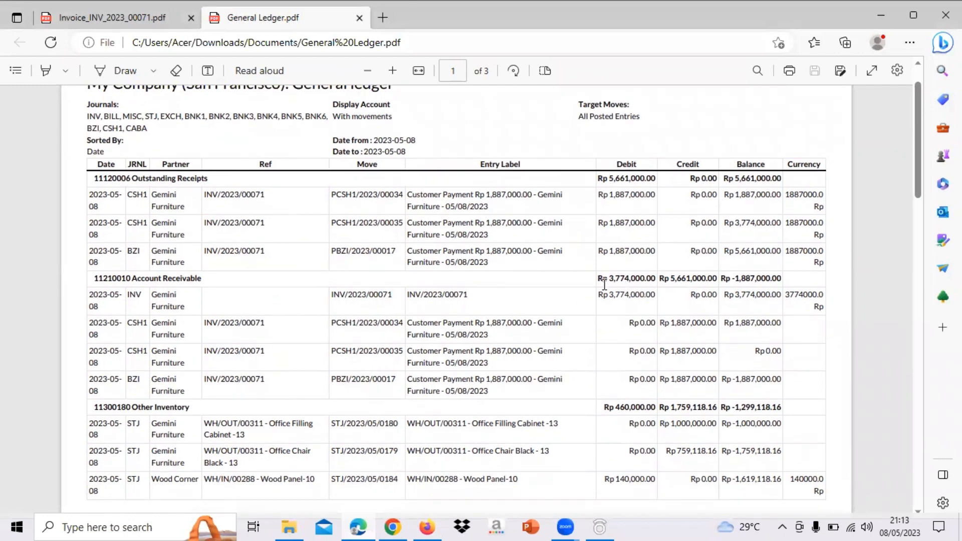
{"action": "left_click_drag", "start_coordinate": [606, 282], "coordinate": [656, 283]}
{"action": "scroll", "coordinate": [658, 284], "scroll_direction": "down", "scroll_amount": 1}
{"action": "left_click", "coordinate": [564, 287]}
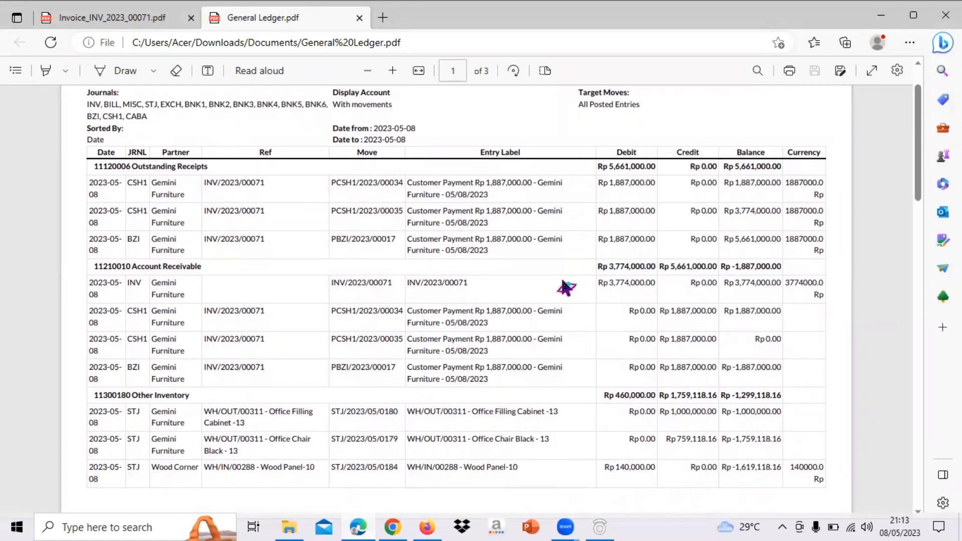
{"action": "scroll", "coordinate": [564, 287], "scroll_direction": "down", "scroll_amount": 1}
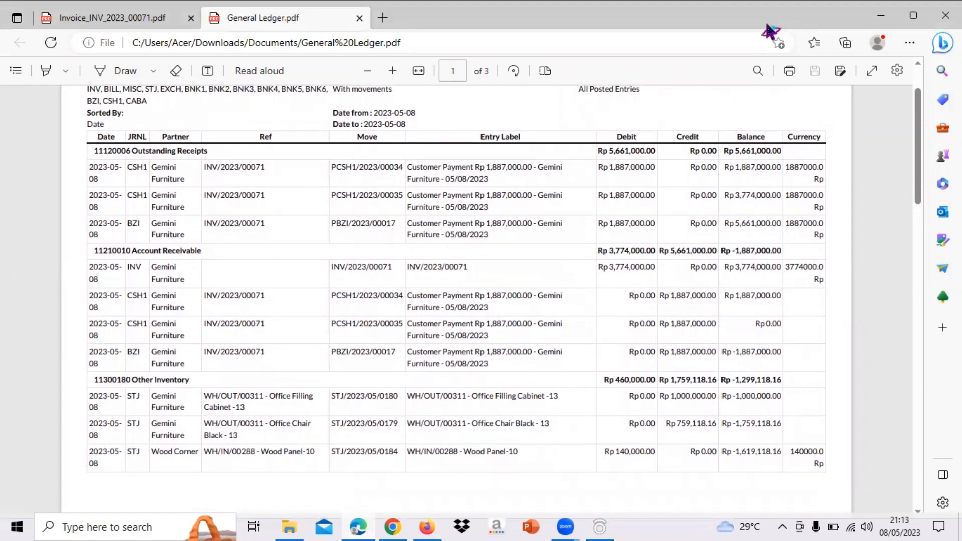
Check the bank and cash payment debits under Outstanding Receipts on the first page of the General Ledger
{"action": "scroll", "coordinate": [422, 371], "scroll_direction": "up", "scroll_amount": 1}
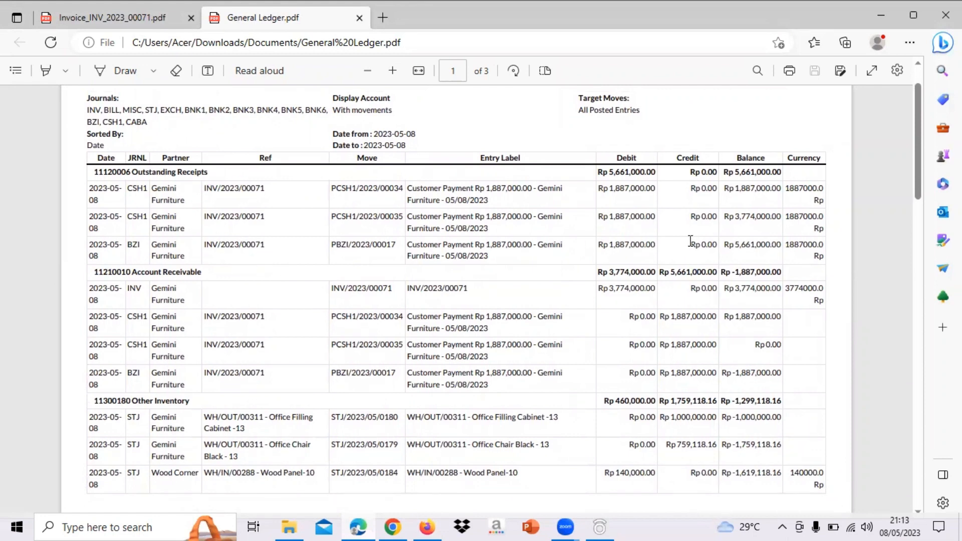
{"action": "left_click_drag", "start_coordinate": [607, 244], "coordinate": [655, 248]}
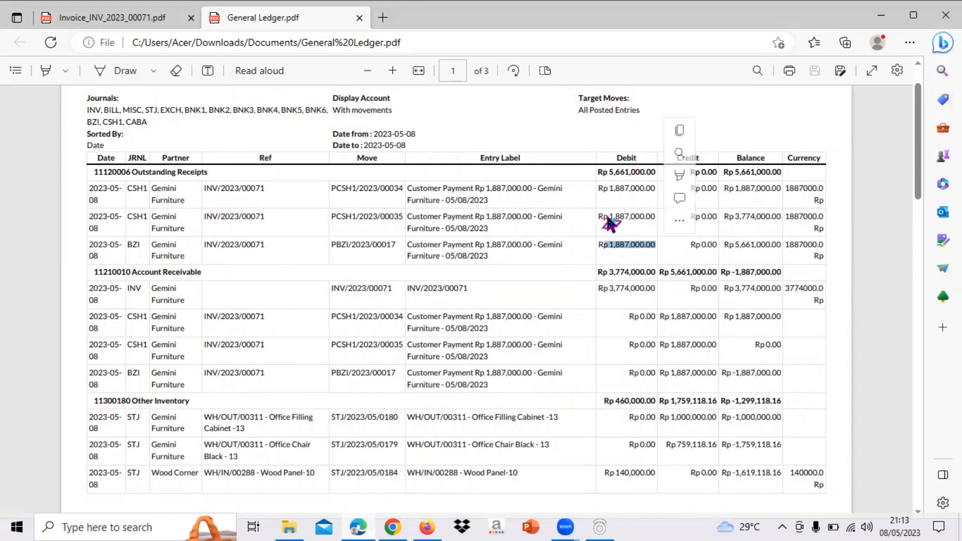
{"action": "left_click_drag", "start_coordinate": [607, 220], "coordinate": [658, 219]}
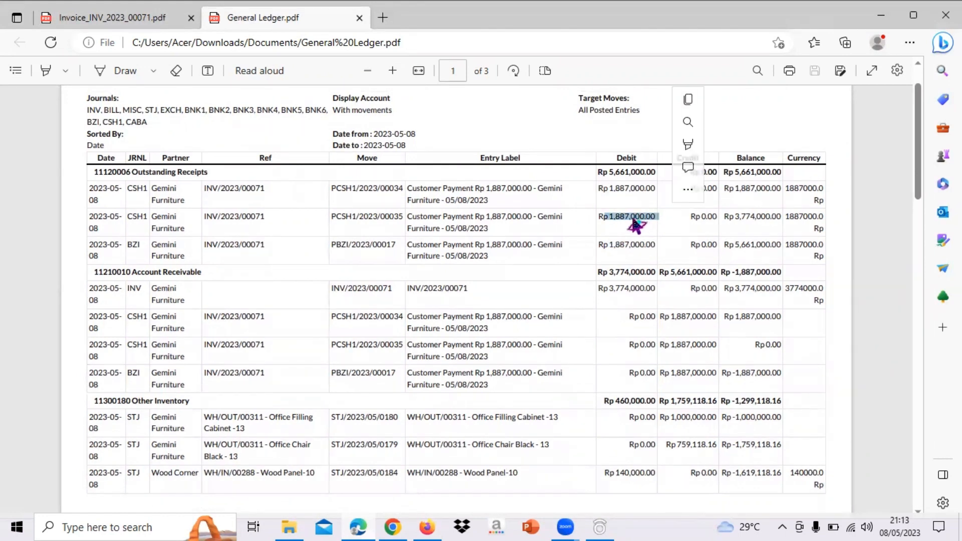
{"action": "scroll", "coordinate": [636, 225], "scroll_direction": "up", "scroll_amount": 1}
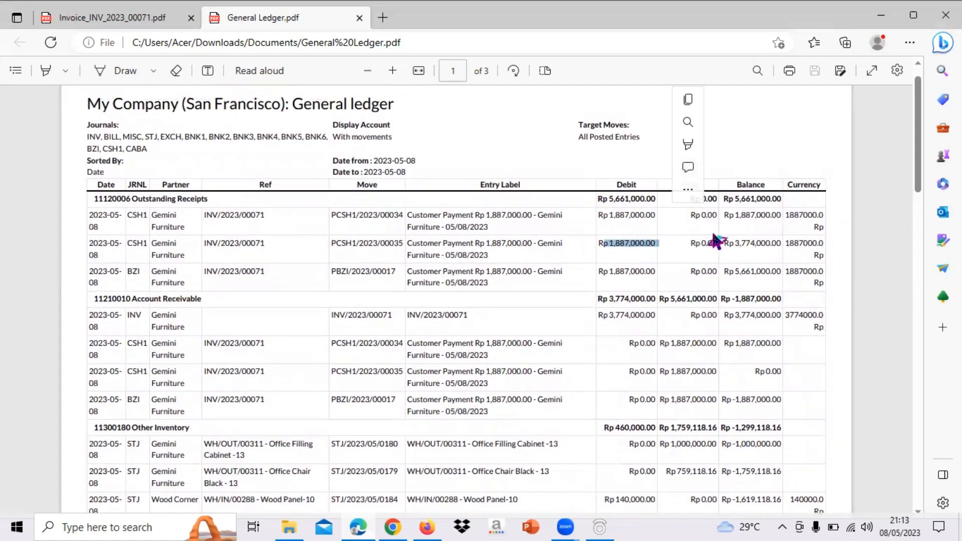
{"action": "left_click", "coordinate": [652, 207]}
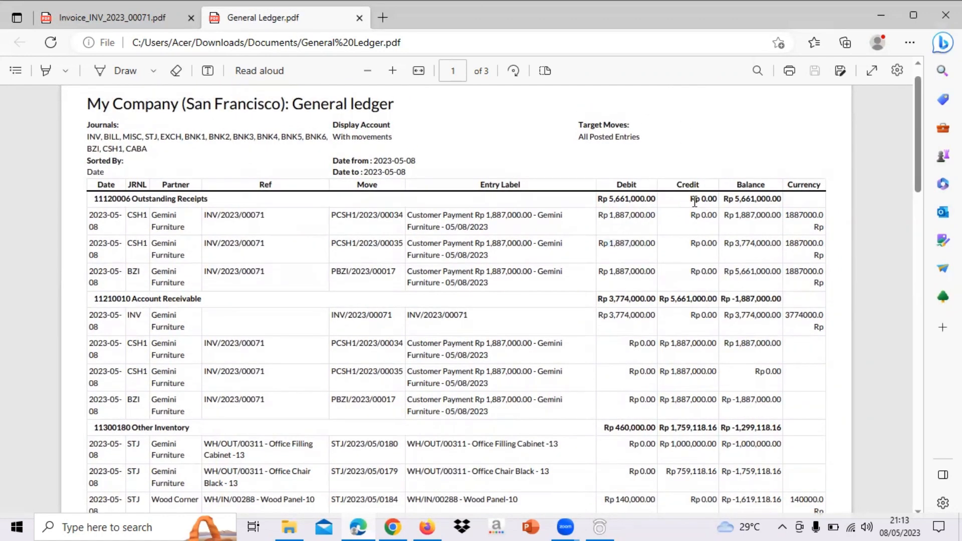
Go to the second page of the General Ledger and check Gemini Furniture's 11% VAT Sales entry
{"action": "scroll", "coordinate": [702, 201], "scroll_direction": "down", "scroll_amount": 5}
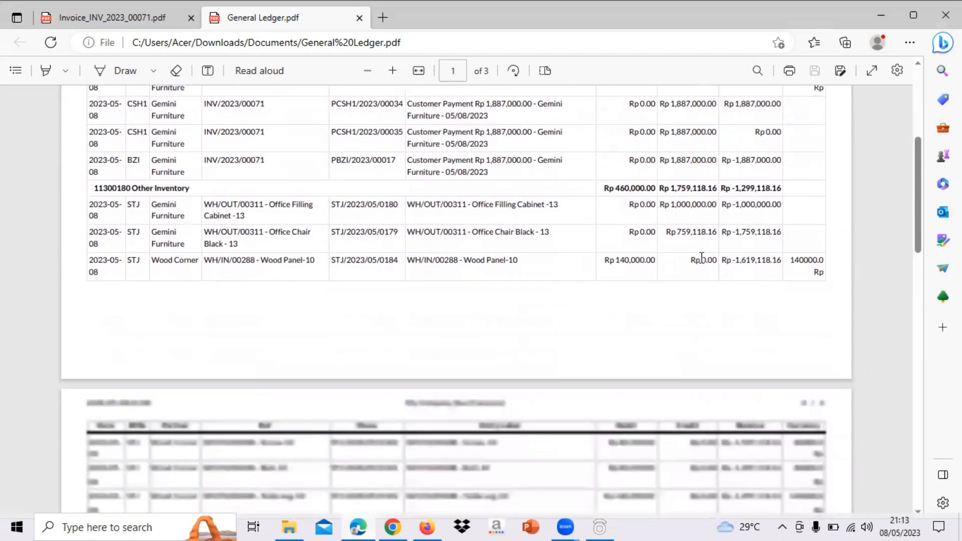
{"action": "scroll", "coordinate": [702, 258], "scroll_direction": "down", "scroll_amount": 4}
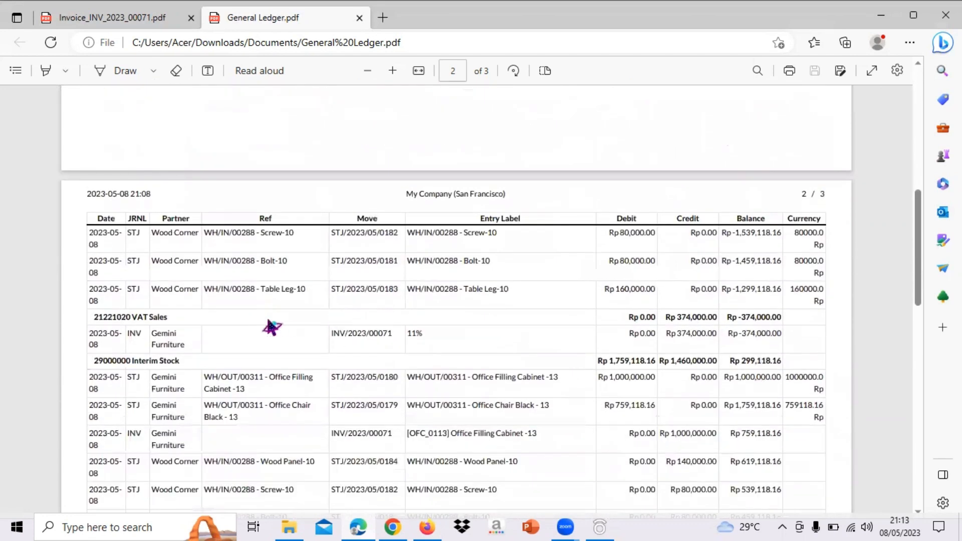
{"action": "scroll", "coordinate": [169, 320], "scroll_direction": "down", "scroll_amount": 1}
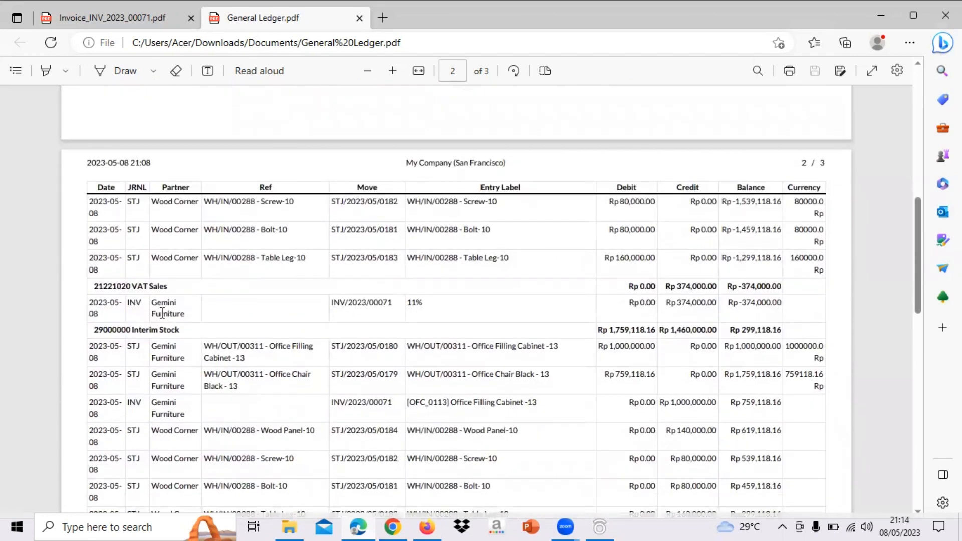
{"action": "left_click_drag", "start_coordinate": [433, 304], "coordinate": [407, 308]}
{"action": "scroll", "coordinate": [697, 305], "scroll_direction": "down", "scroll_amount": 5}
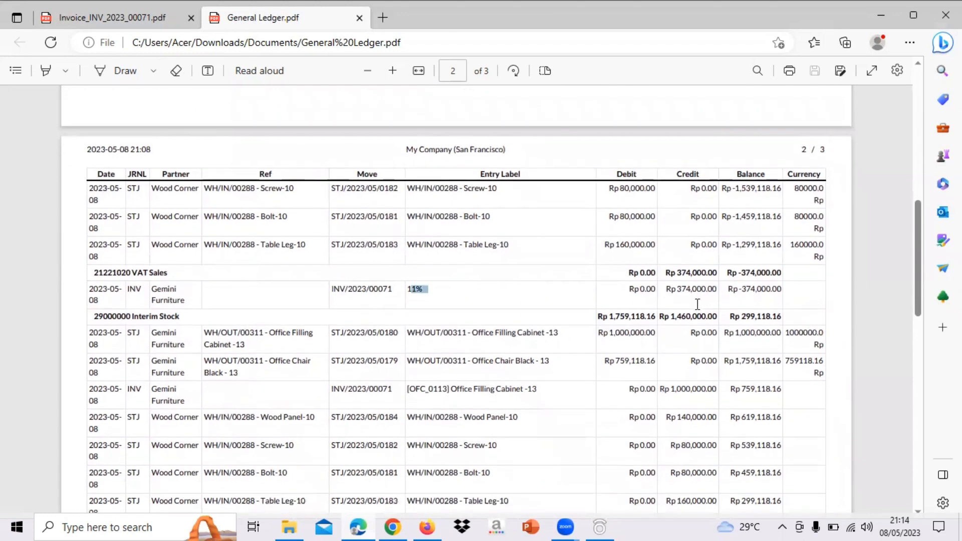
Check the Sales account's cabinet and chair credits and their total on the General Ledger's second page
{"action": "scroll", "coordinate": [697, 305], "scroll_direction": "down", "scroll_amount": 1}
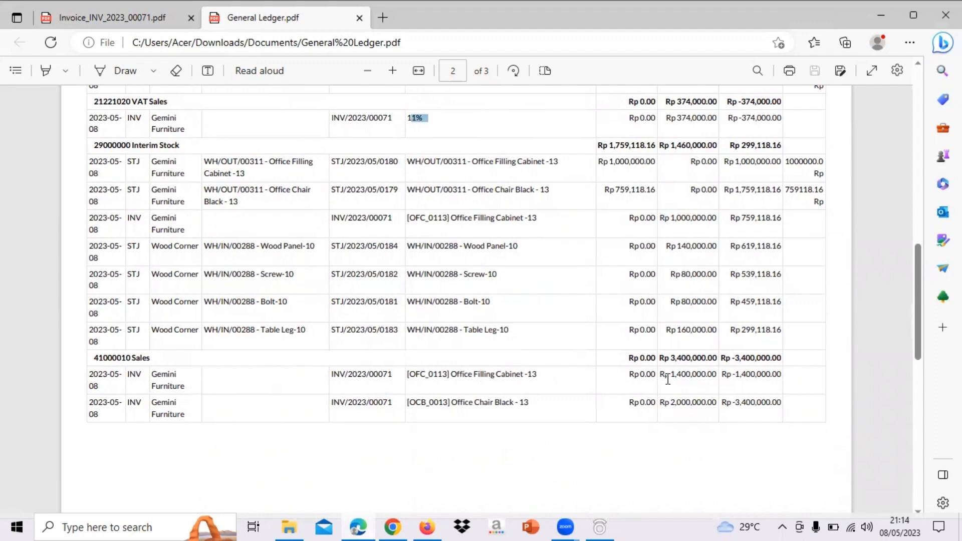
{"action": "left_click_drag", "start_coordinate": [661, 376], "coordinate": [717, 374]}
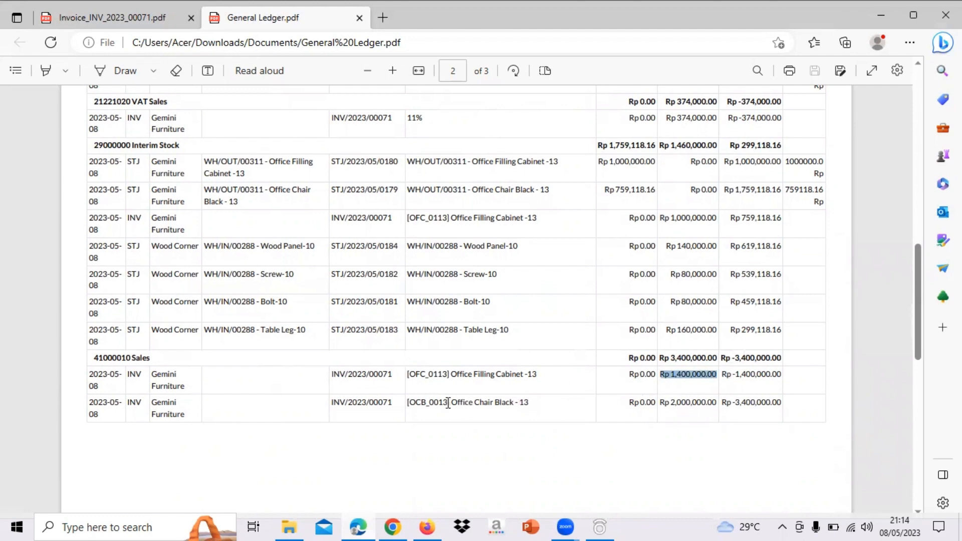
{"action": "left_click_drag", "start_coordinate": [661, 403], "coordinate": [718, 404]}
{"action": "scroll", "coordinate": [718, 408], "scroll_direction": "up", "scroll_amount": 1}
{"action": "left_click_drag", "start_coordinate": [661, 381], "coordinate": [723, 381]}
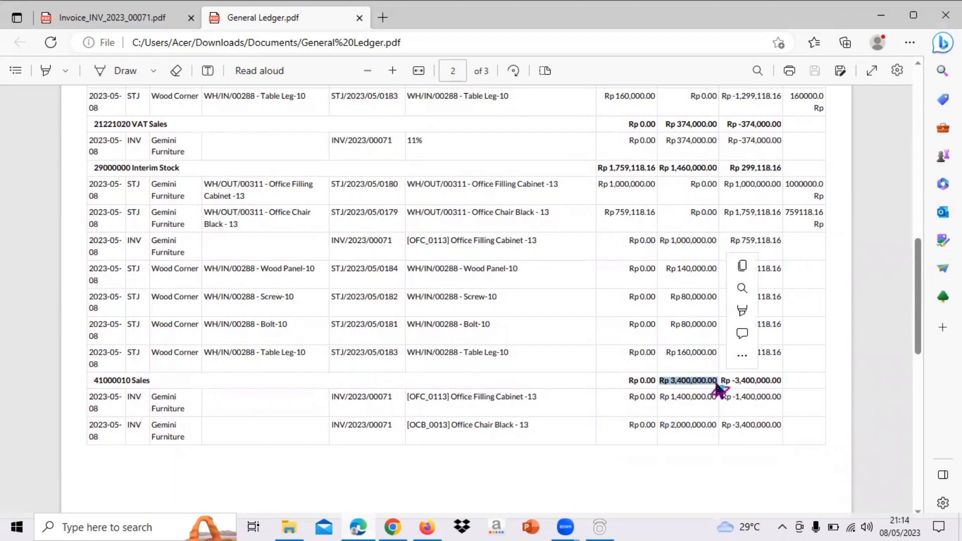
{"action": "scroll", "coordinate": [722, 386], "scroll_direction": "up", "scroll_amount": 1}
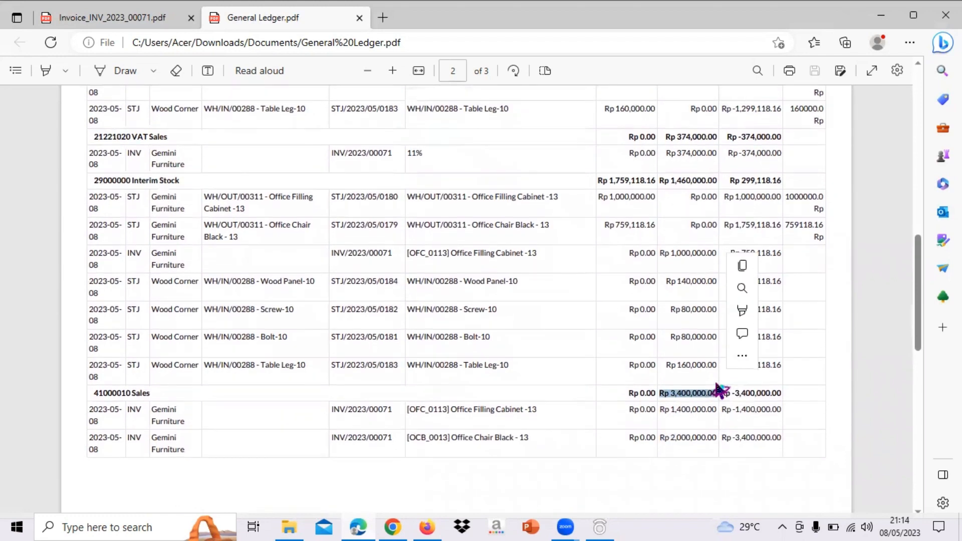
Compare the untaxed amount on the invoice PDF with the ledger's sales total and return to the General Ledger
{"action": "left_click", "coordinate": [133, 18]}
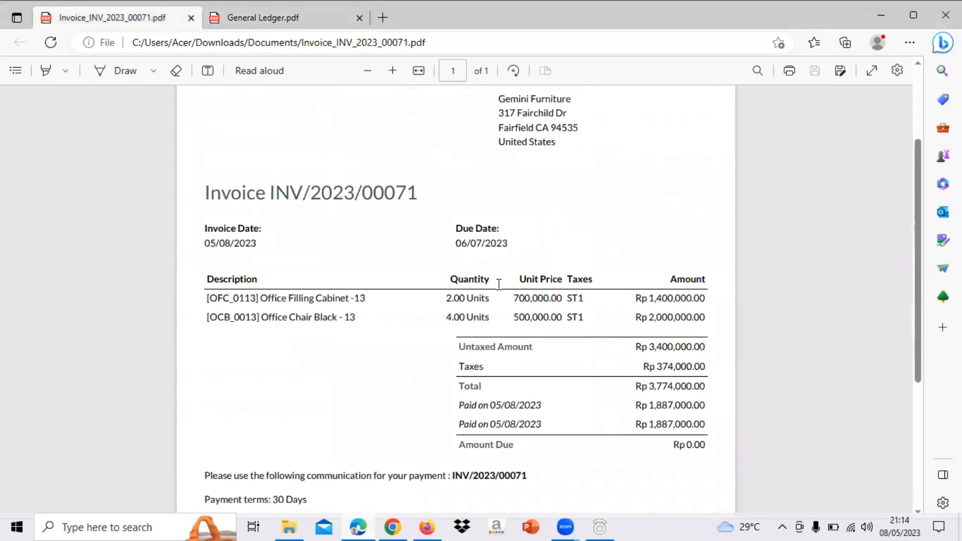
{"action": "left_click_drag", "start_coordinate": [636, 346], "coordinate": [706, 346]}
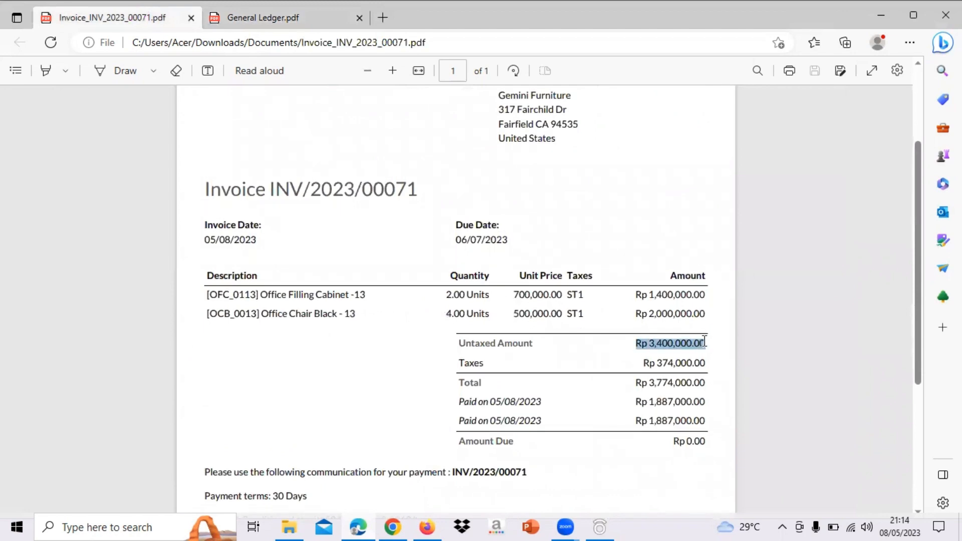
{"action": "left_click", "coordinate": [319, 23]}
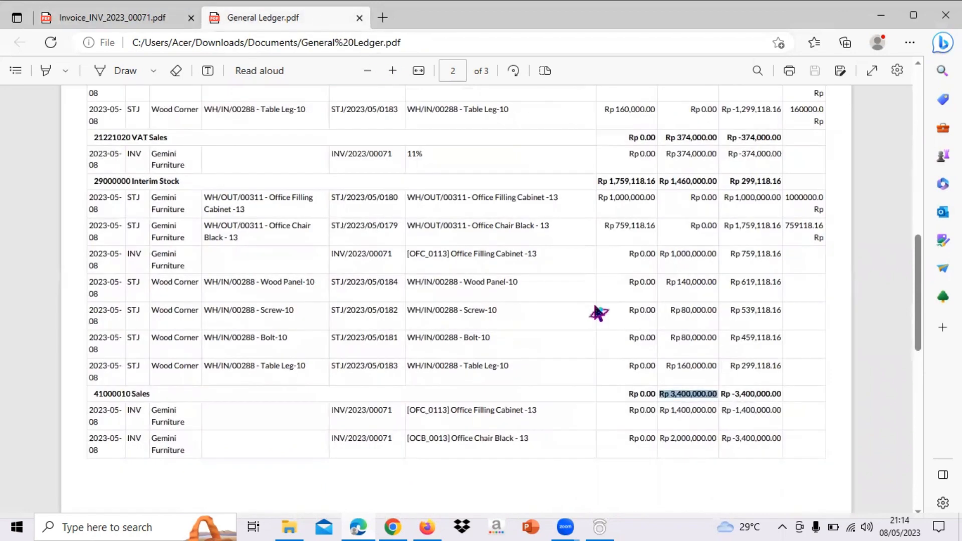
Go back to the first page of the General Ledger and check the Account Receivable debit total and its entries
{"action": "scroll", "coordinate": [598, 313], "scroll_direction": "up", "scroll_amount": 5}
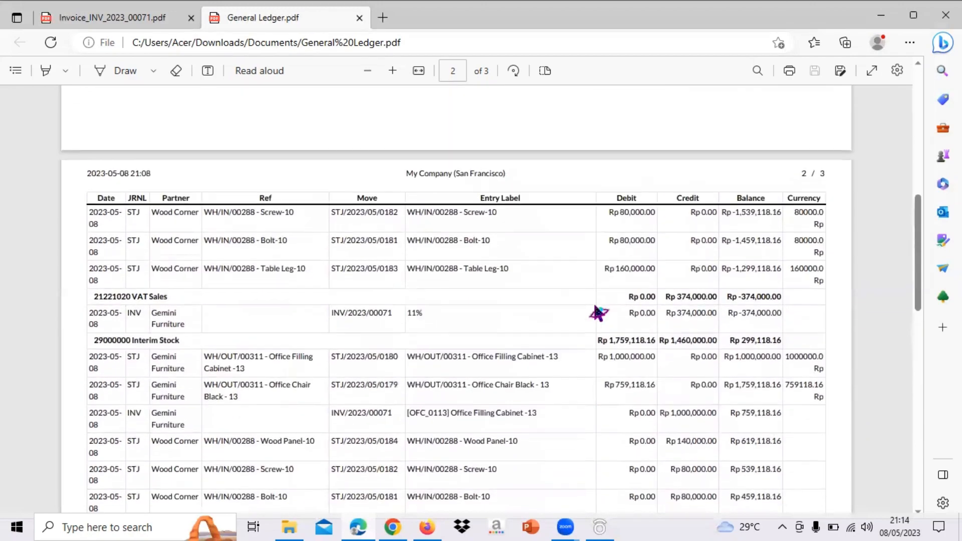
{"action": "scroll", "coordinate": [492, 352], "scroll_direction": "down", "scroll_amount": 5}
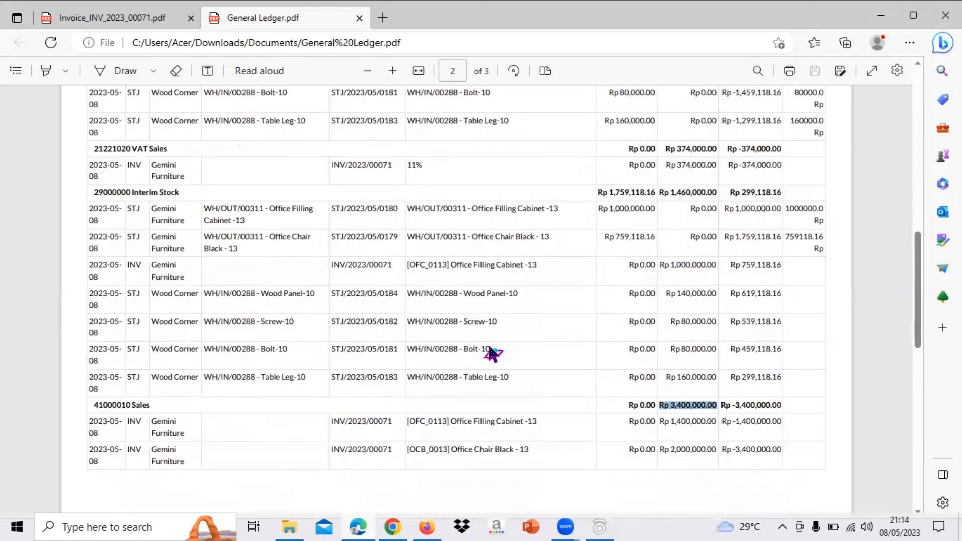
{"action": "scroll", "coordinate": [183, 284], "scroll_direction": "up", "scroll_amount": 3}
{"action": "scroll", "coordinate": [415, 288], "scroll_direction": "up", "scroll_amount": 10}
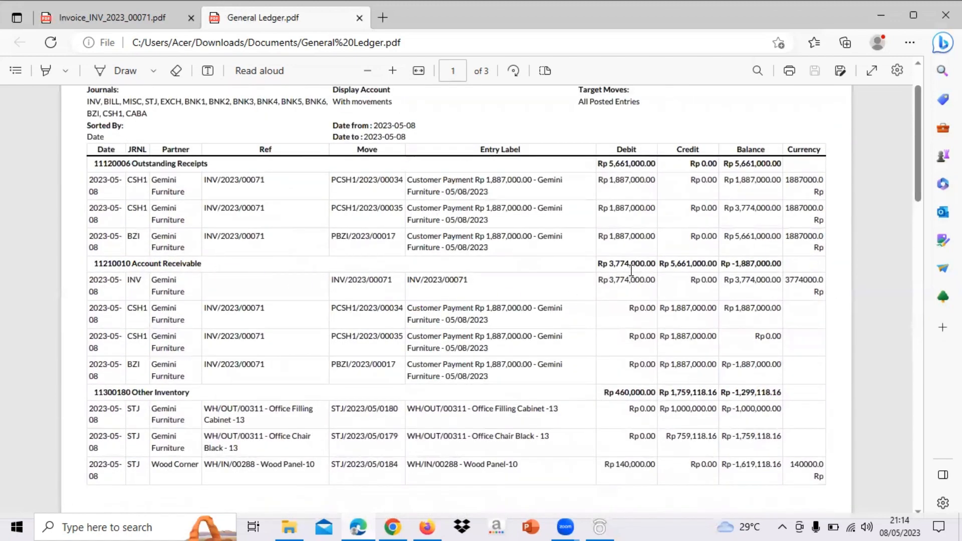
{"action": "left_click_drag", "start_coordinate": [599, 264], "coordinate": [656, 266]}
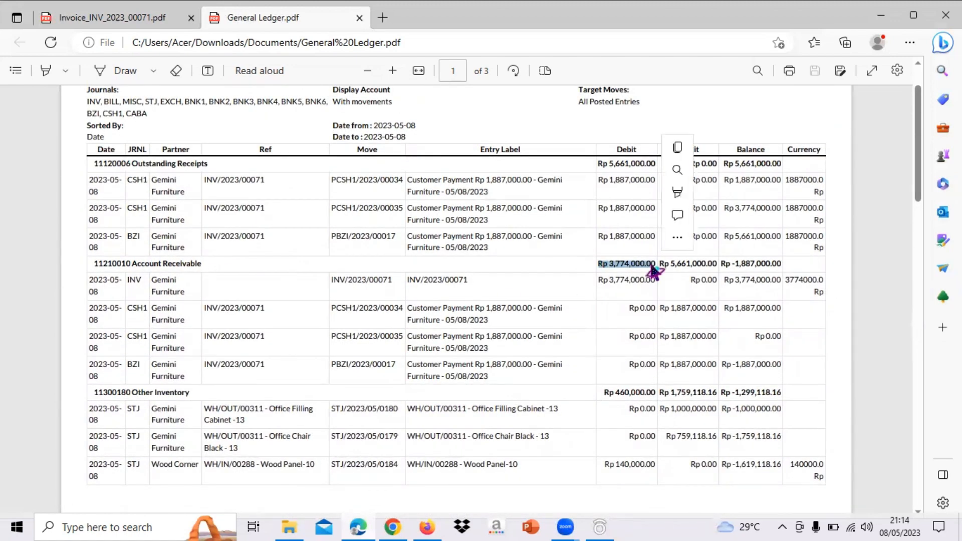
{"action": "scroll", "coordinate": [536, 291], "scroll_direction": "up", "scroll_amount": 1}
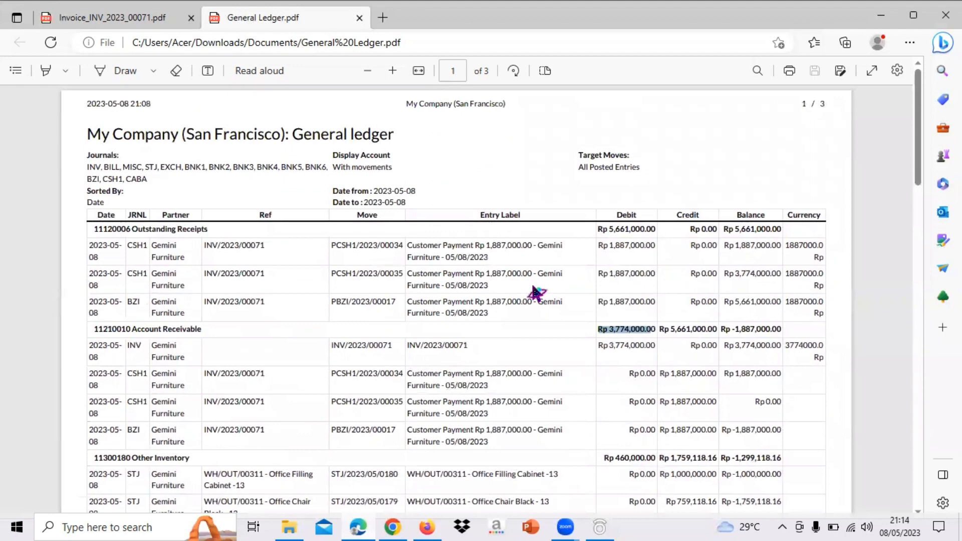
{"action": "scroll", "coordinate": [393, 266], "scroll_direction": "down", "scroll_amount": 2}
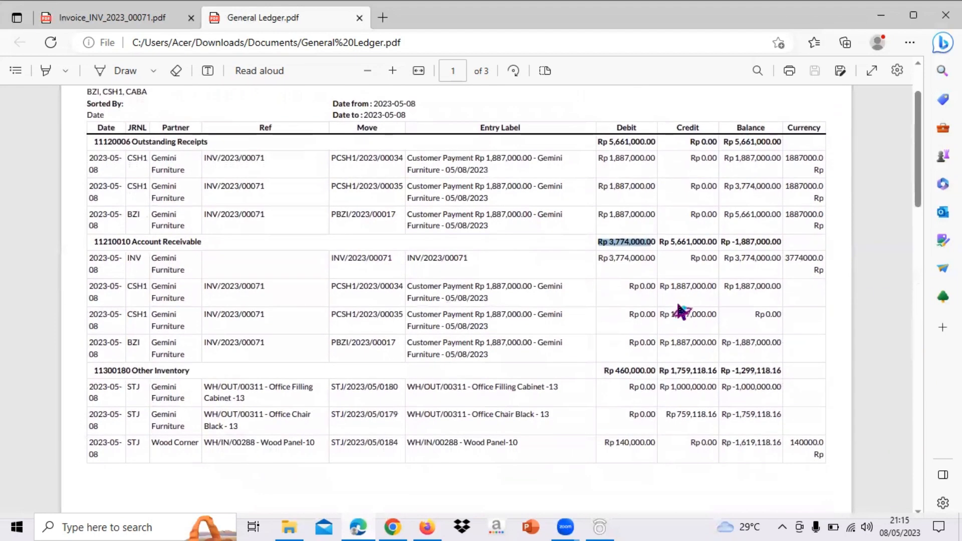
{"action": "scroll", "coordinate": [853, 232], "scroll_direction": "down", "scroll_amount": 1}
{"action": "scroll", "coordinate": [627, 101], "scroll_direction": "up", "scroll_amount": 2}
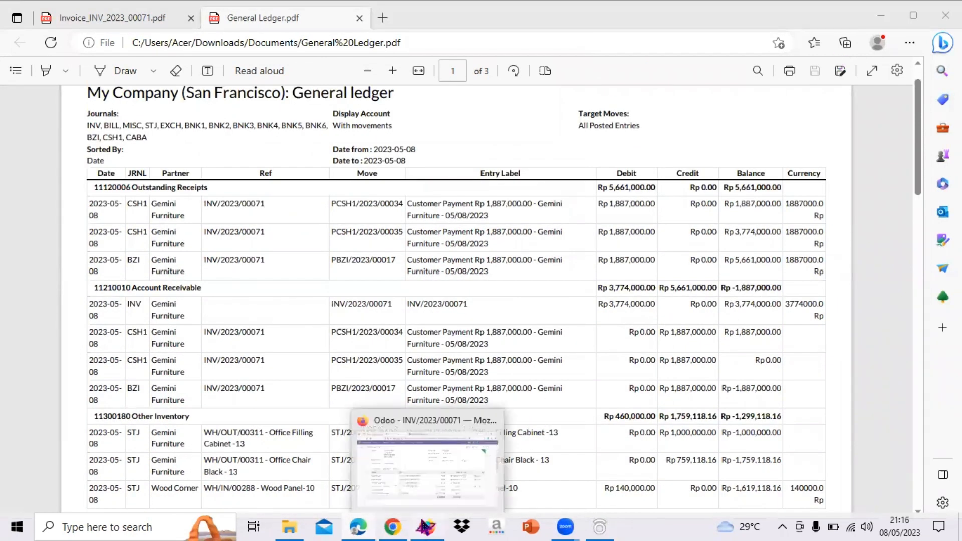
Switch to Odoo in Firefox and print the Trial Balance of posted entries with start and end date 05/08/2023
{"action": "left_click", "coordinate": [424, 526]}
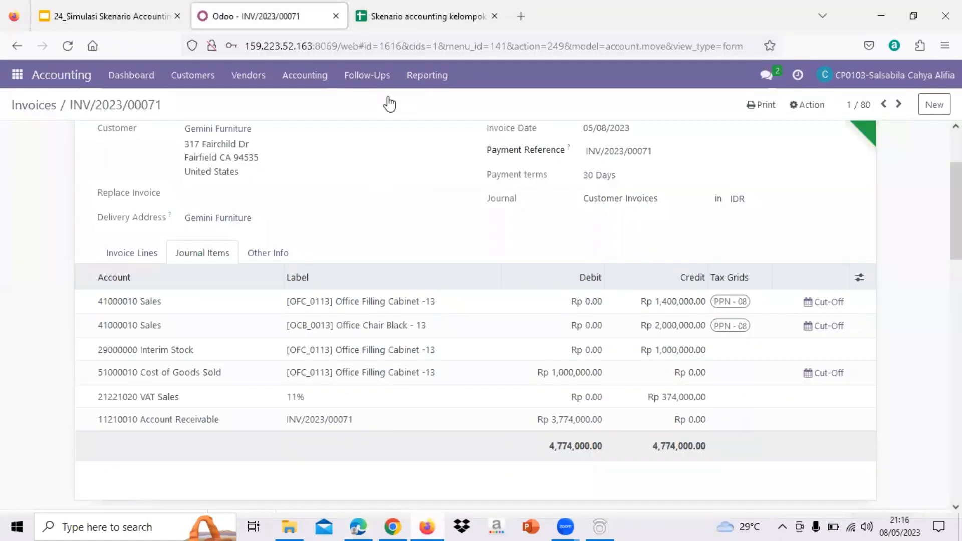
{"action": "left_click", "coordinate": [424, 78]}
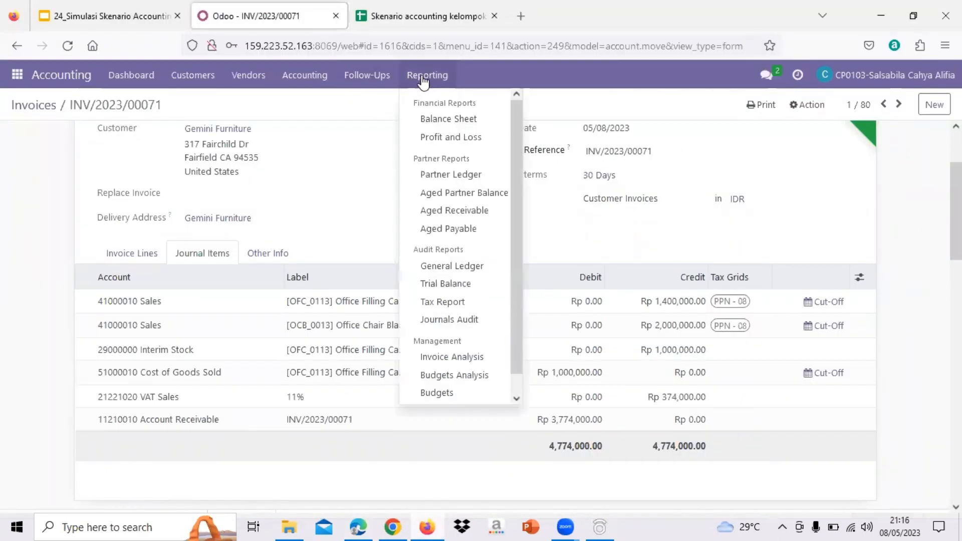
{"action": "left_click", "coordinate": [450, 290]}
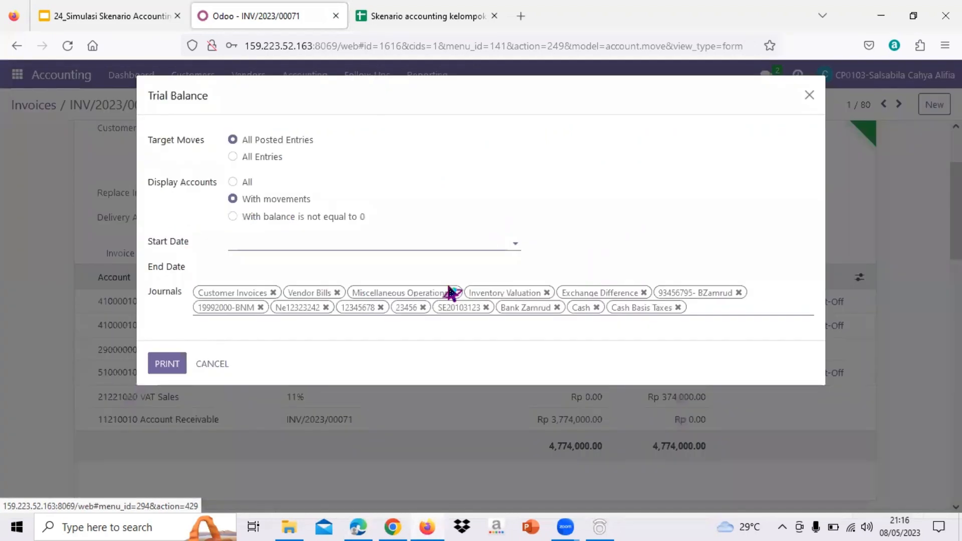
{"action": "left_click", "coordinate": [270, 246]}
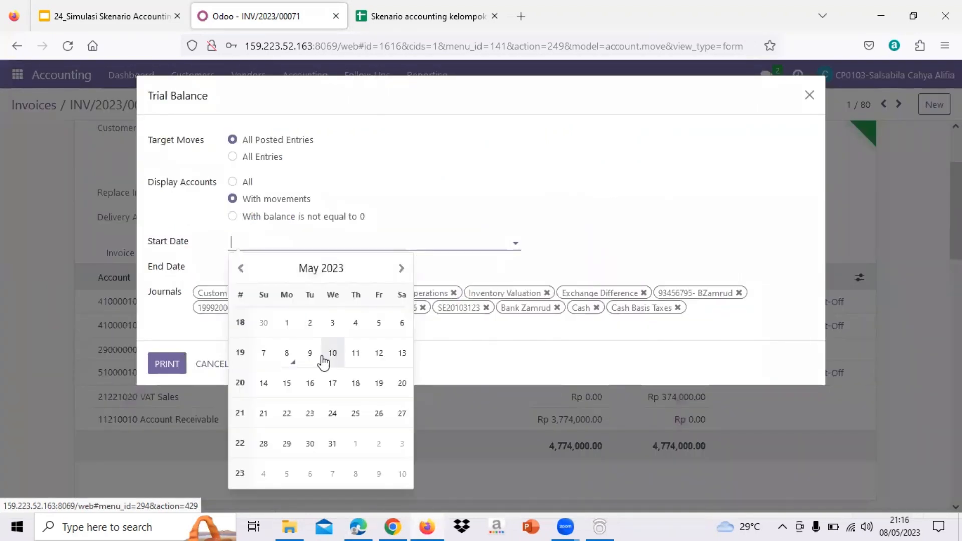
{"action": "left_click", "coordinate": [290, 362]}
{"action": "left_click", "coordinate": [279, 270]}
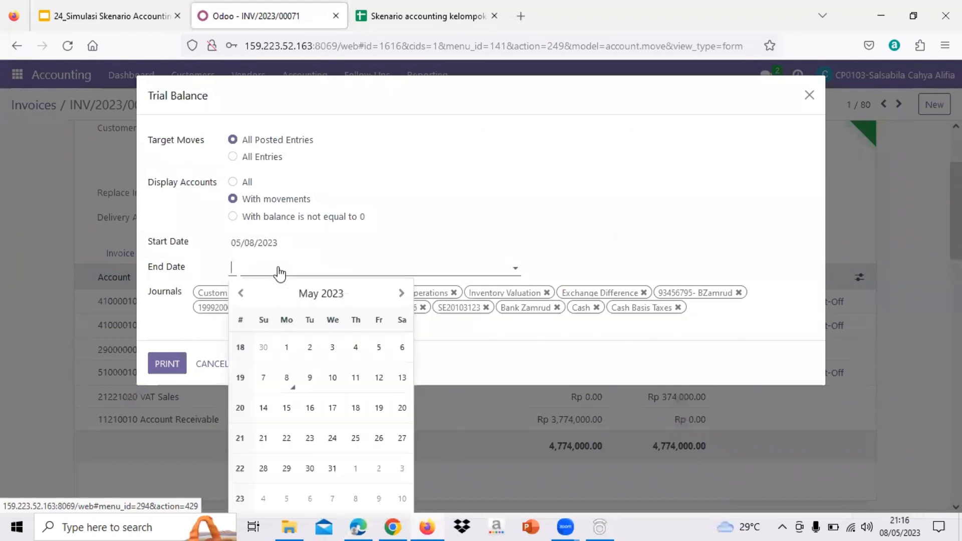
{"action": "left_click", "coordinate": [288, 380]}
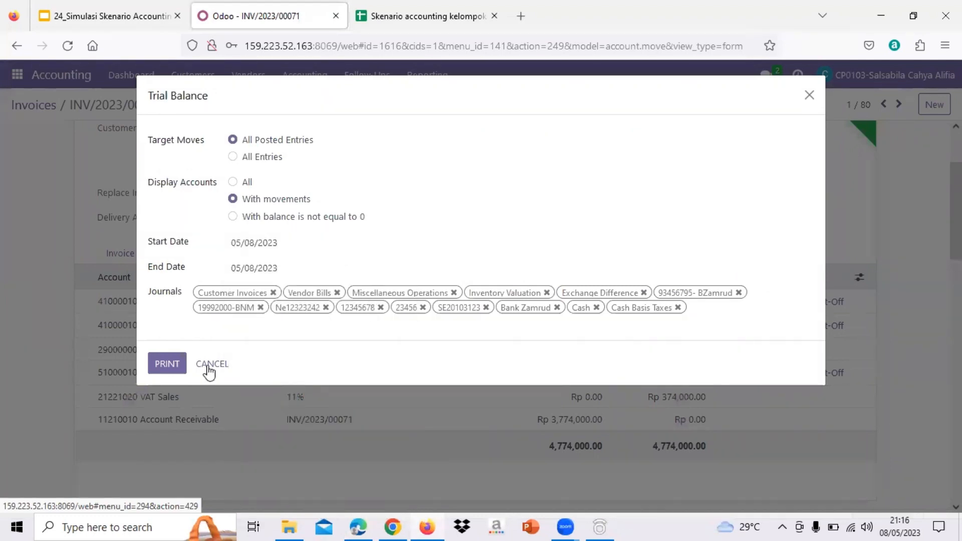
{"action": "left_click", "coordinate": [167, 364]}
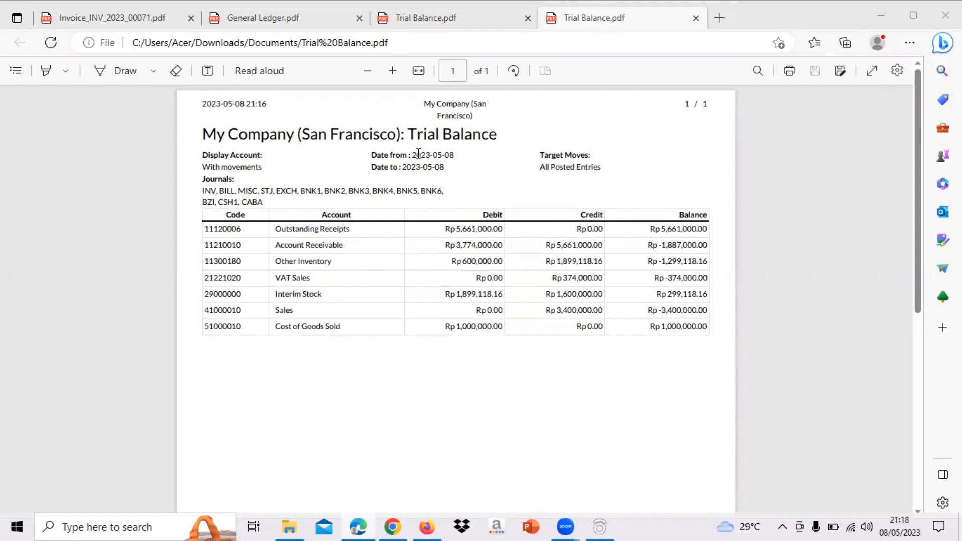
Check the from and to dates and the account balances on the Trial Balance PDF
{"action": "left_click_drag", "start_coordinate": [414, 156], "coordinate": [458, 160]}
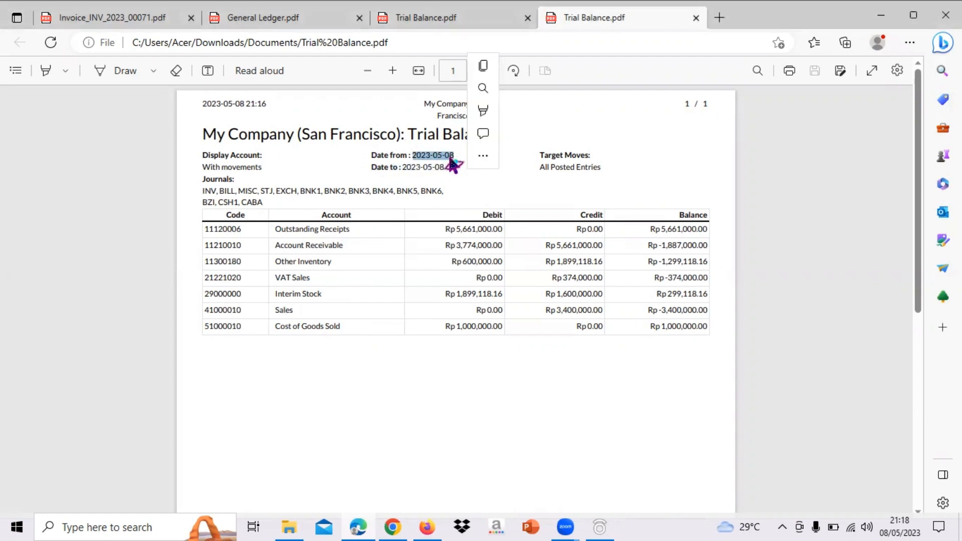
{"action": "scroll", "coordinate": [431, 344], "scroll_direction": "down", "scroll_amount": 1}
{"action": "scroll", "coordinate": [428, 336], "scroll_direction": "up", "scroll_amount": 1}
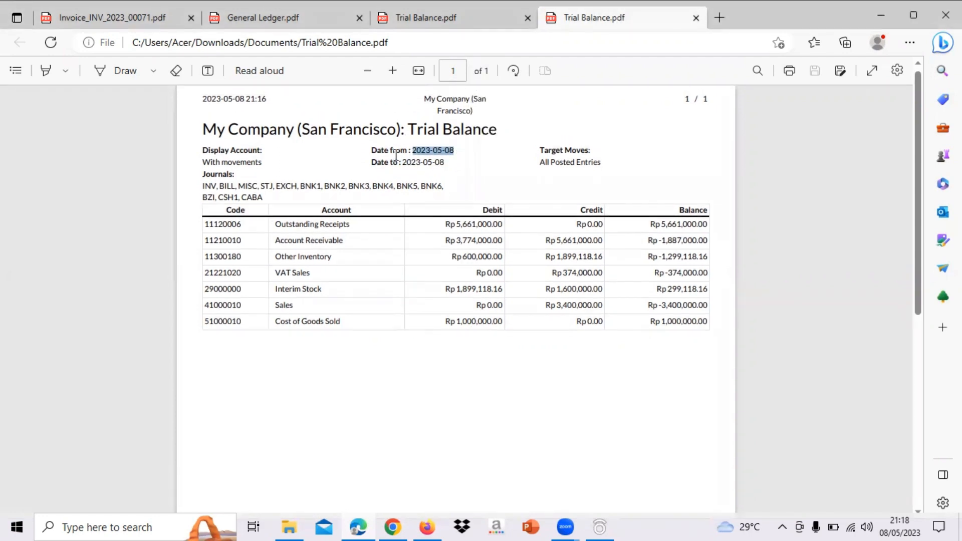
{"action": "left_click_drag", "start_coordinate": [403, 162], "coordinate": [441, 161]}
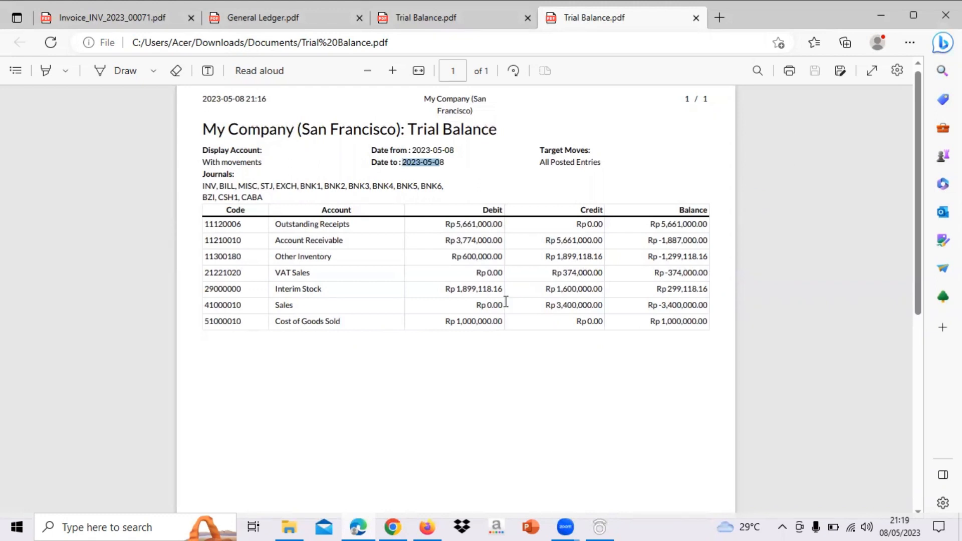
{"action": "scroll", "coordinate": [507, 302], "scroll_direction": "up", "scroll_amount": 1}
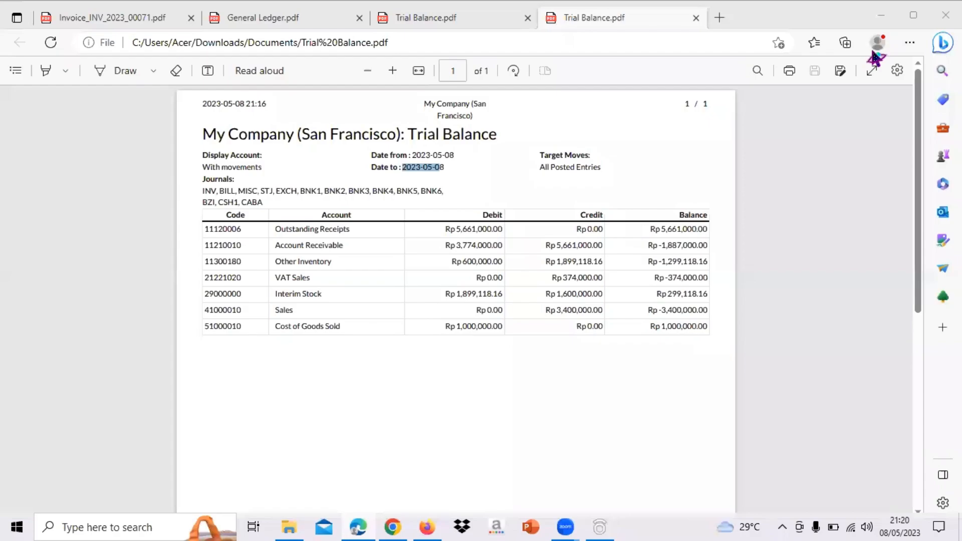
Return to Odoo in Firefox and dismiss the error message and the Trial Balance dialog
{"action": "left_click", "coordinate": [424, 524]}
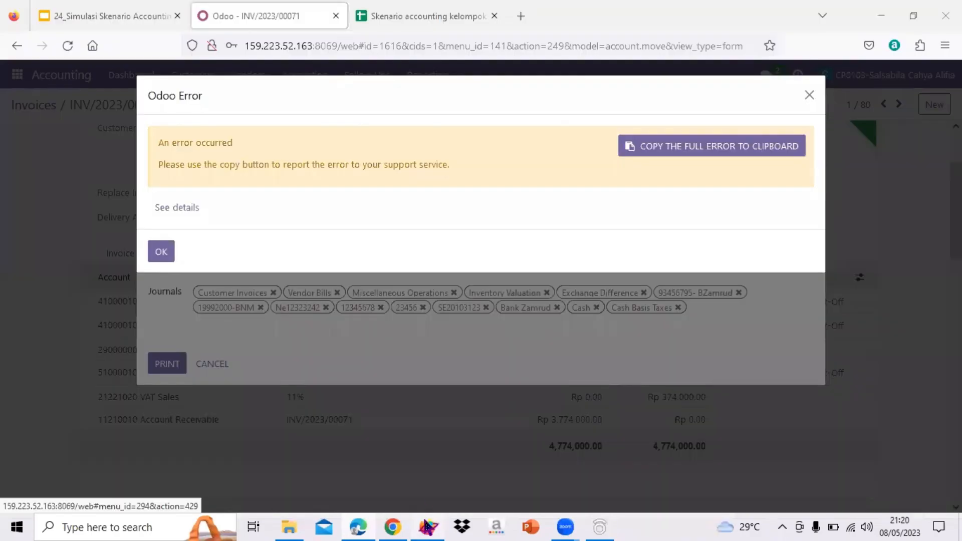
{"action": "left_click", "coordinate": [808, 98]}
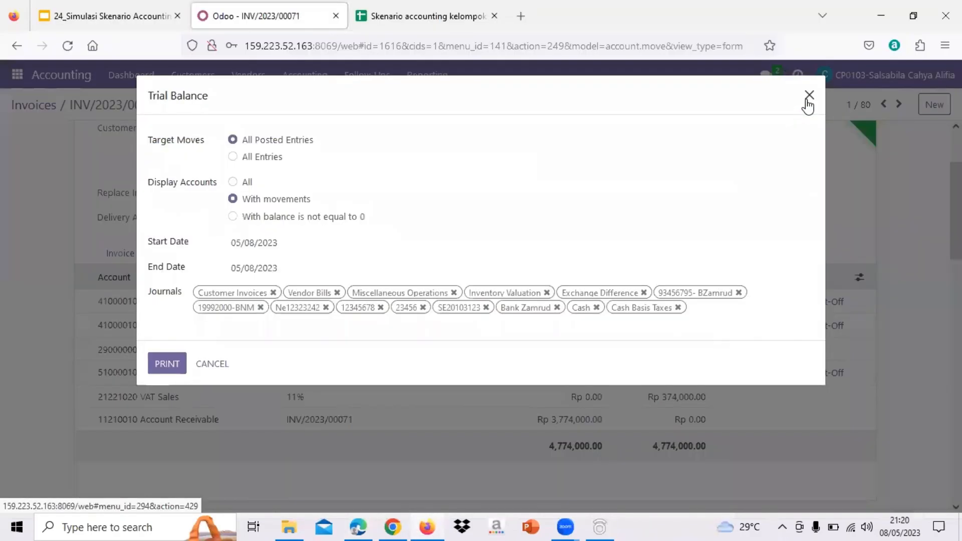
{"action": "left_click", "coordinate": [808, 100]}
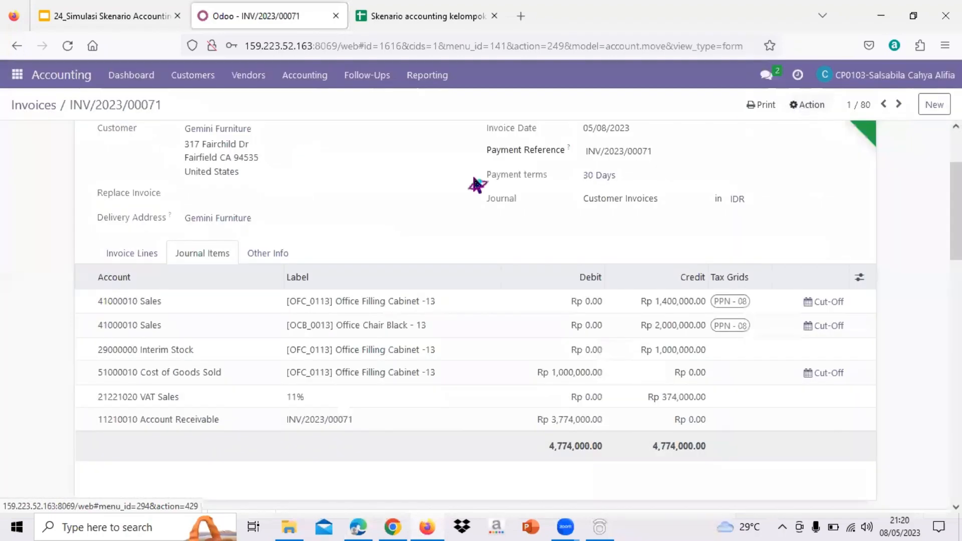
Print the Balance Sheet report for all posted entries with start and end date 05/08/2023
{"action": "left_click", "coordinate": [427, 75]}
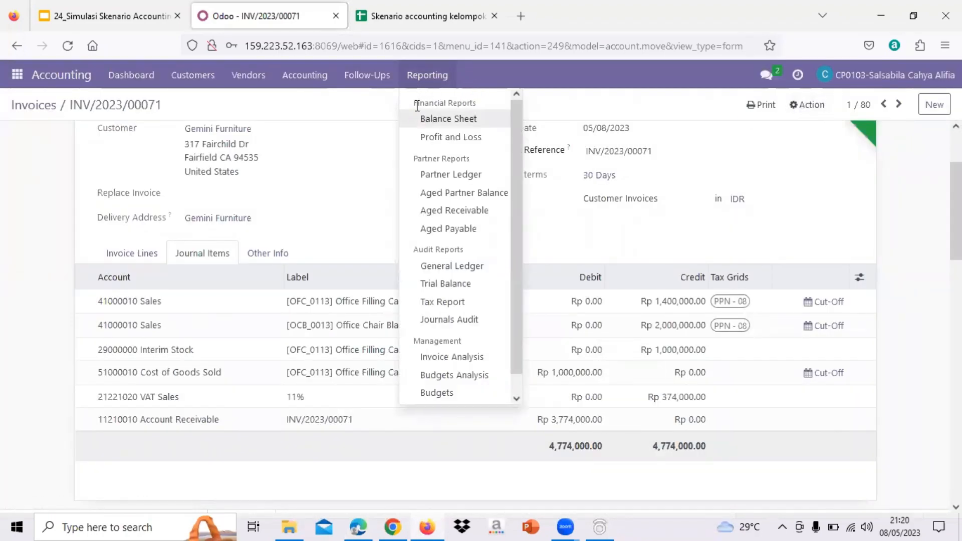
{"action": "left_click", "coordinate": [459, 125]}
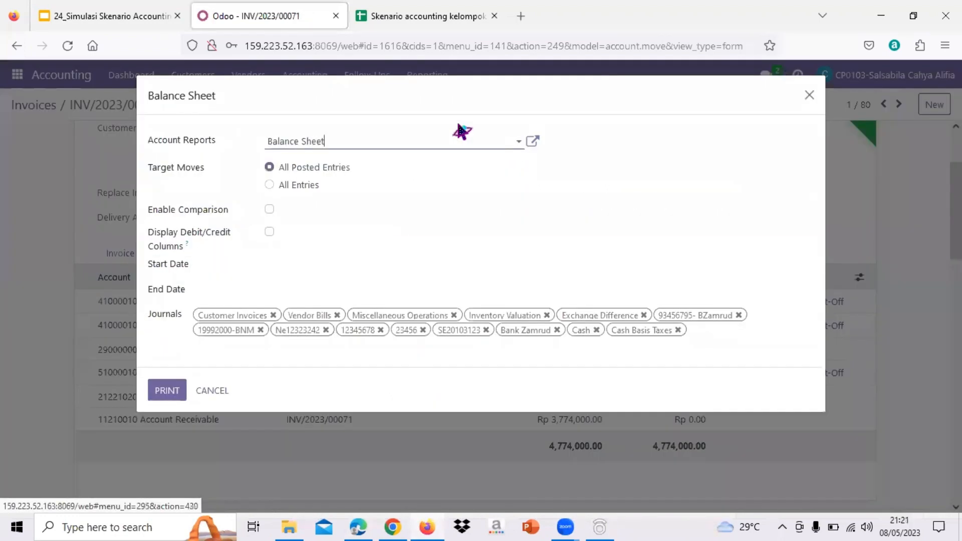
{"action": "left_click", "coordinate": [268, 270]}
{"action": "left_click", "coordinate": [323, 381]}
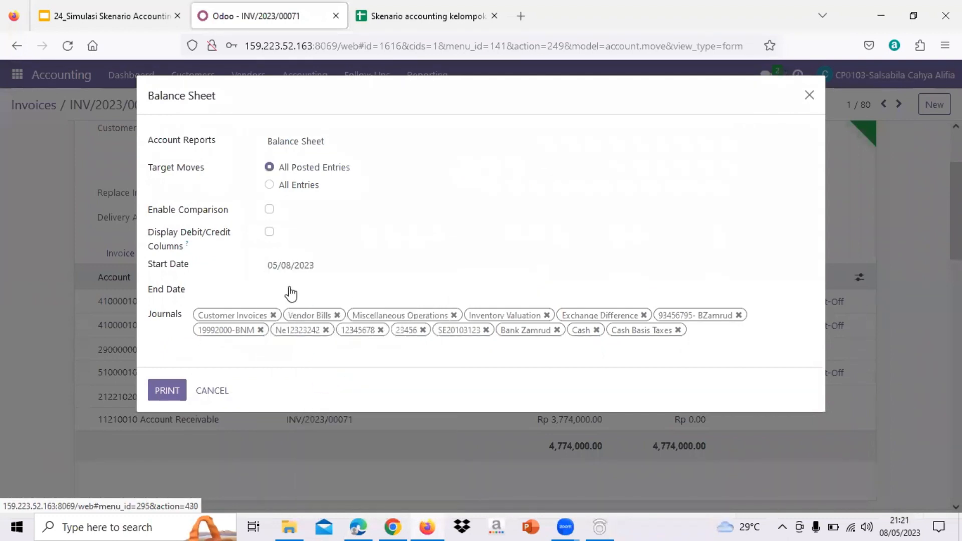
{"action": "left_click", "coordinate": [288, 290]}
{"action": "left_click", "coordinate": [324, 408]}
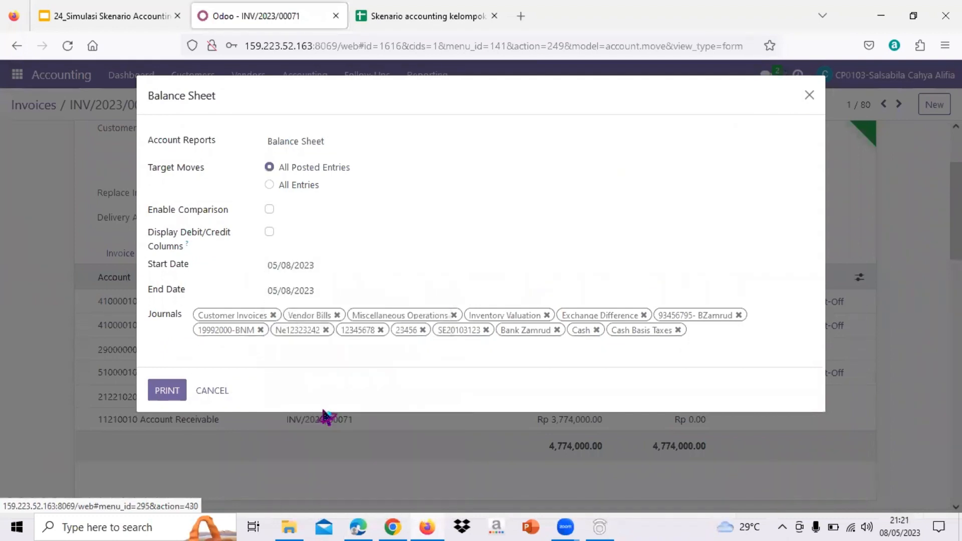
{"action": "left_click", "coordinate": [167, 392]}
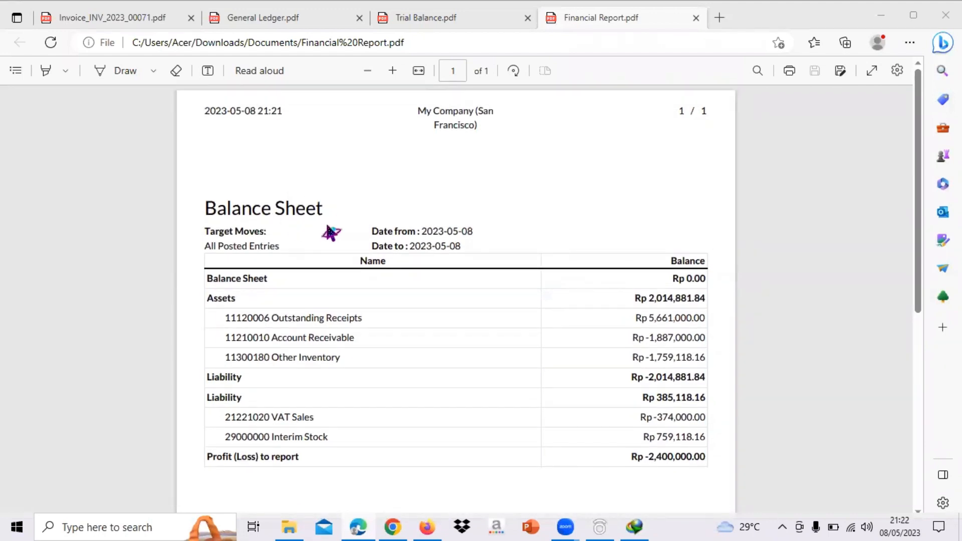
Check the Balance Sheet PDF's overall balance and its Profit (Loss) to report amount
{"action": "scroll", "coordinate": [329, 233], "scroll_direction": "down", "scroll_amount": 1}
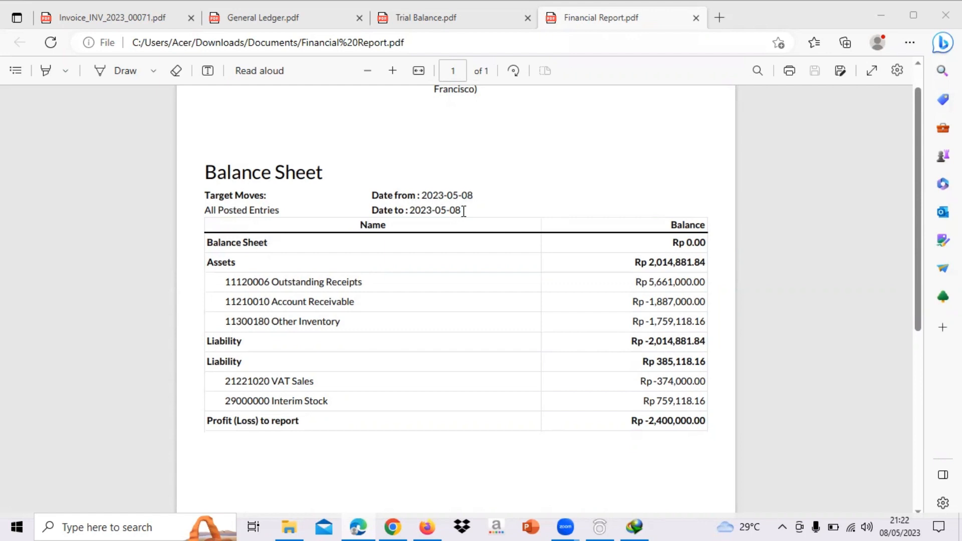
{"action": "scroll", "coordinate": [462, 209], "scroll_direction": "down", "scroll_amount": 1}
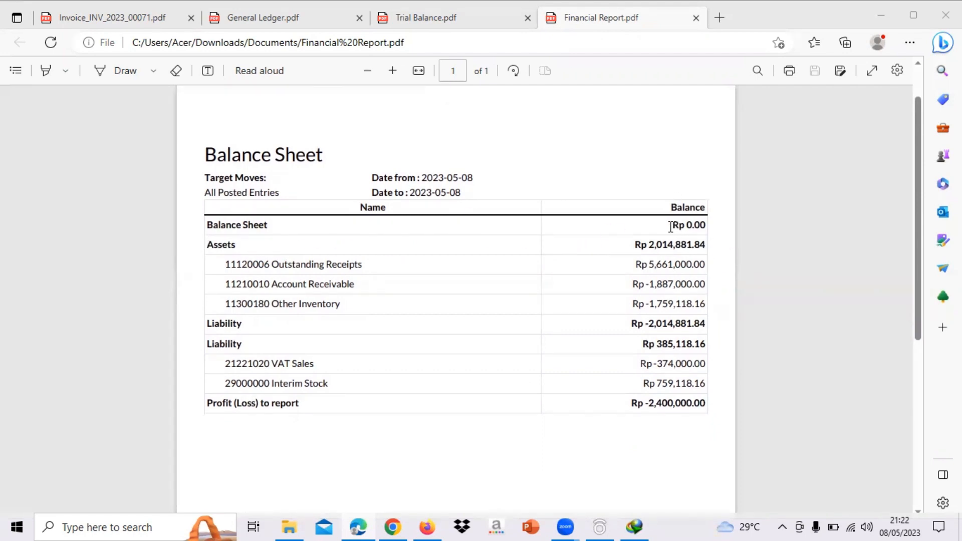
{"action": "left_click_drag", "start_coordinate": [672, 224], "coordinate": [709, 221]}
{"action": "scroll", "coordinate": [400, 303], "scroll_direction": "down", "scroll_amount": 1}
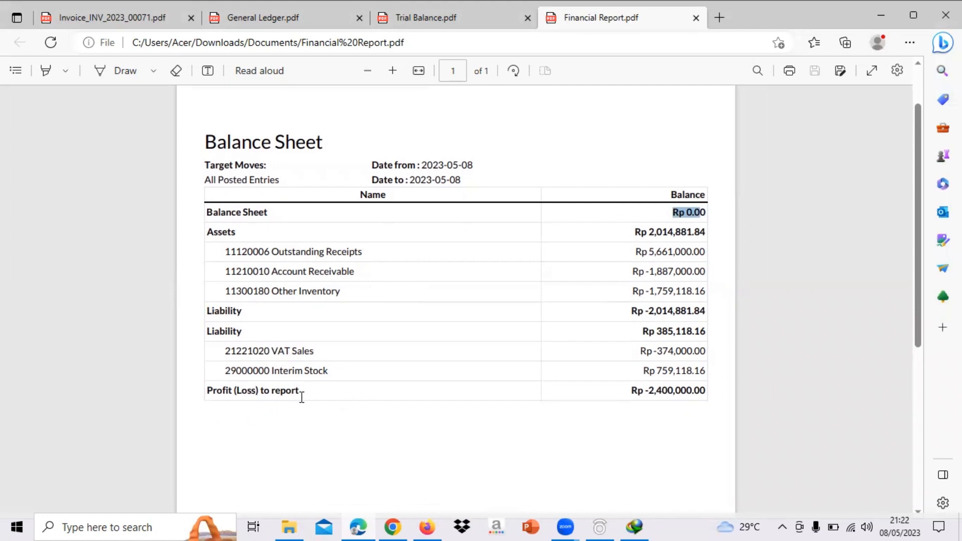
{"action": "left_click", "coordinate": [638, 395]}
{"action": "left_click_drag", "start_coordinate": [638, 395], "coordinate": [709, 392]}
{"action": "scroll", "coordinate": [458, 351], "scroll_direction": "down", "scroll_amount": 1}
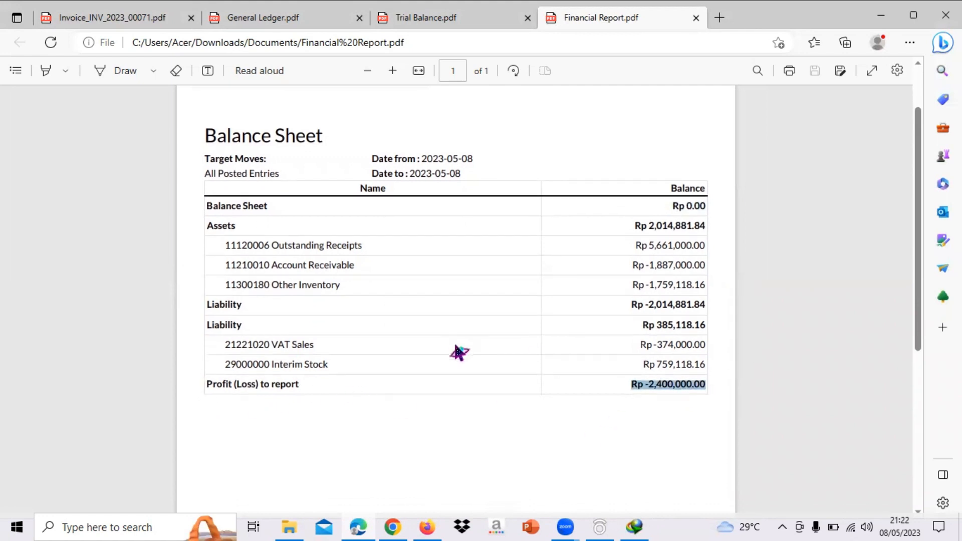
{"action": "left_click", "coordinate": [451, 438]}
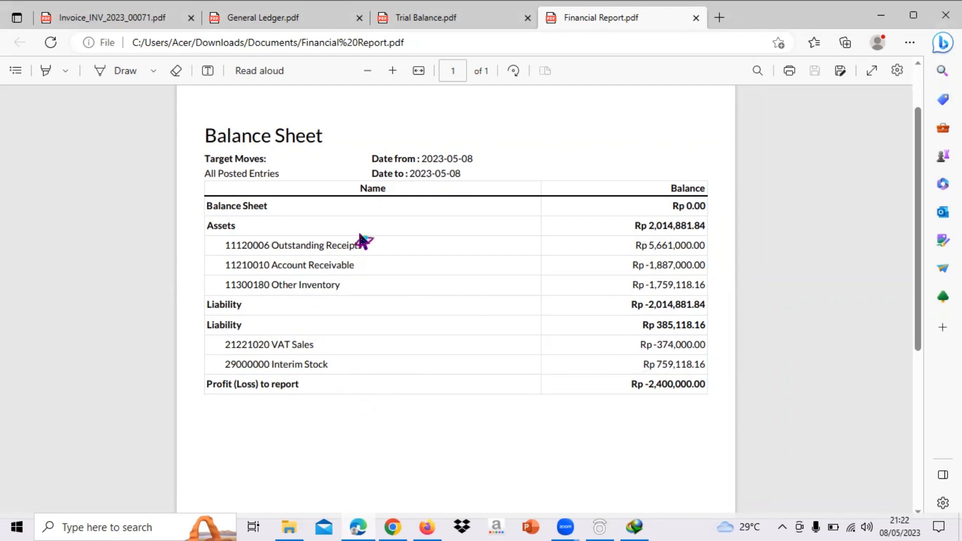
{"action": "scroll", "coordinate": [360, 236], "scroll_direction": "up", "scroll_amount": 2}
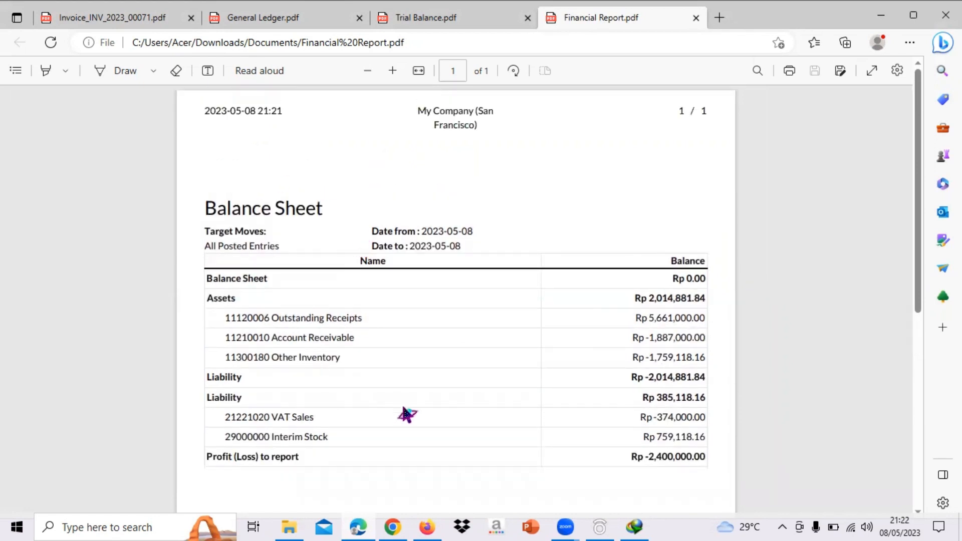